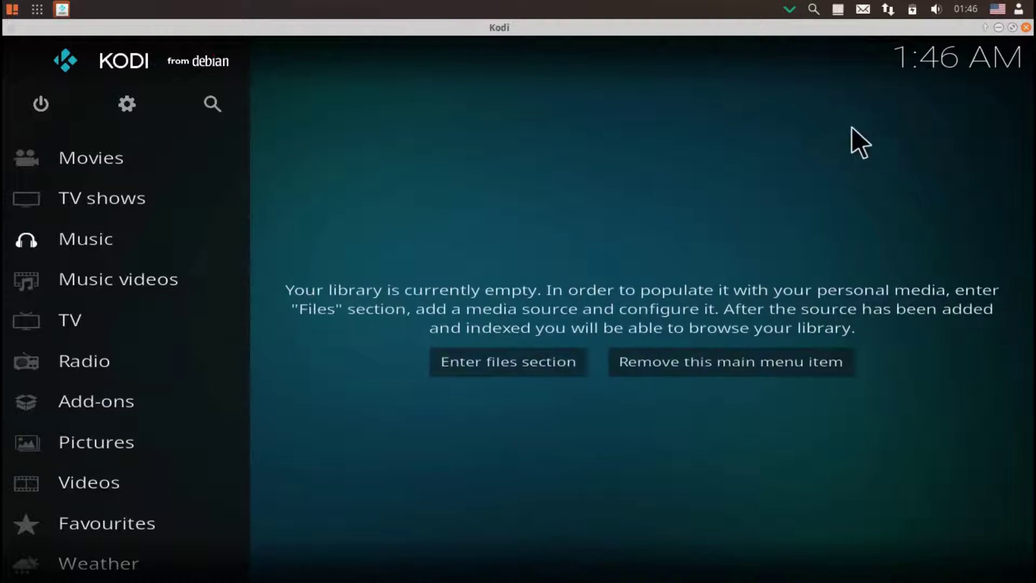
# - Close the Kodi media center, and switch the wireless connection off and back on with the airplane-mode toggle
pyautogui.click(1024, 28)
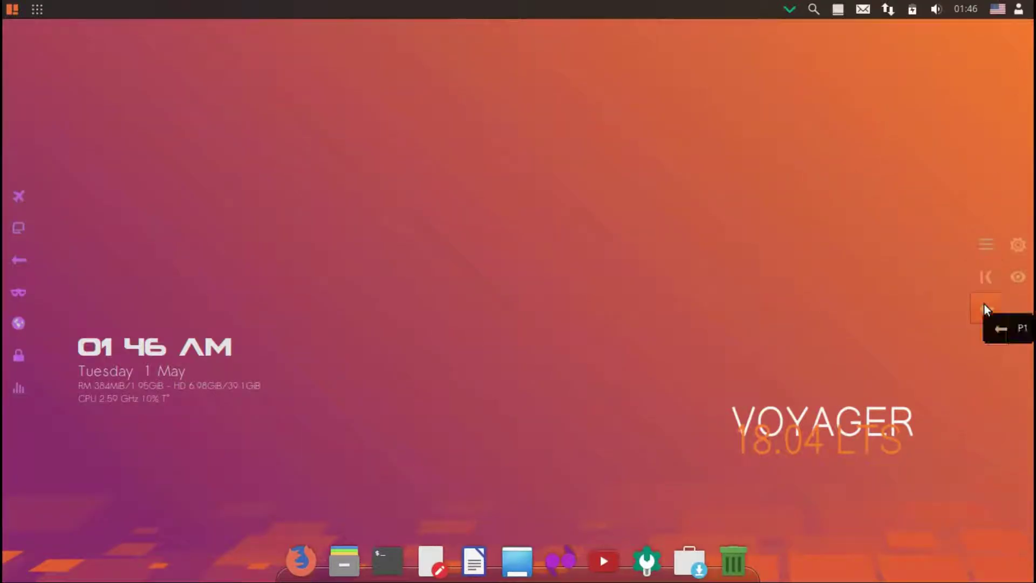
pyautogui.click(25, 195)
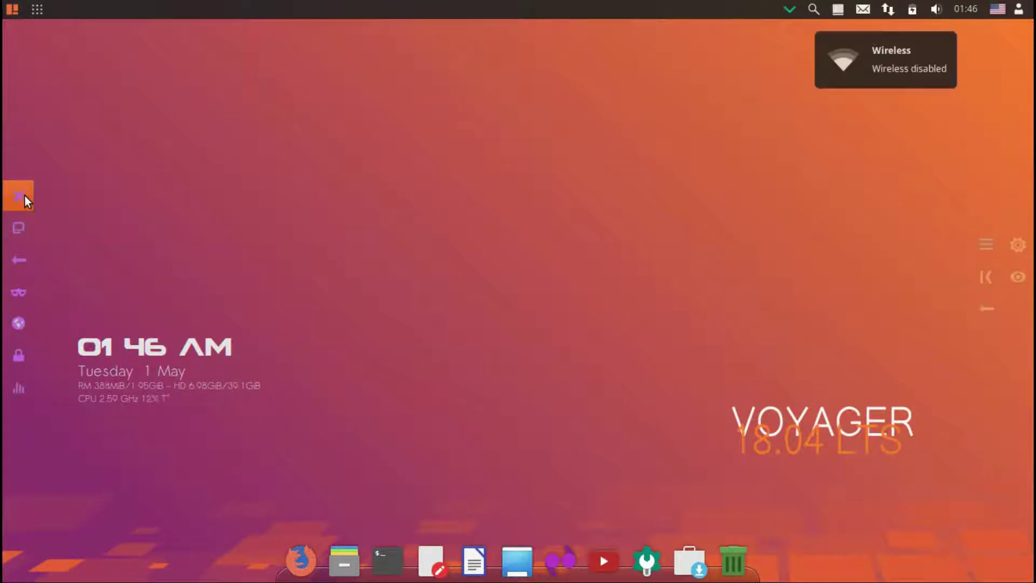
pyautogui.click(25, 195)
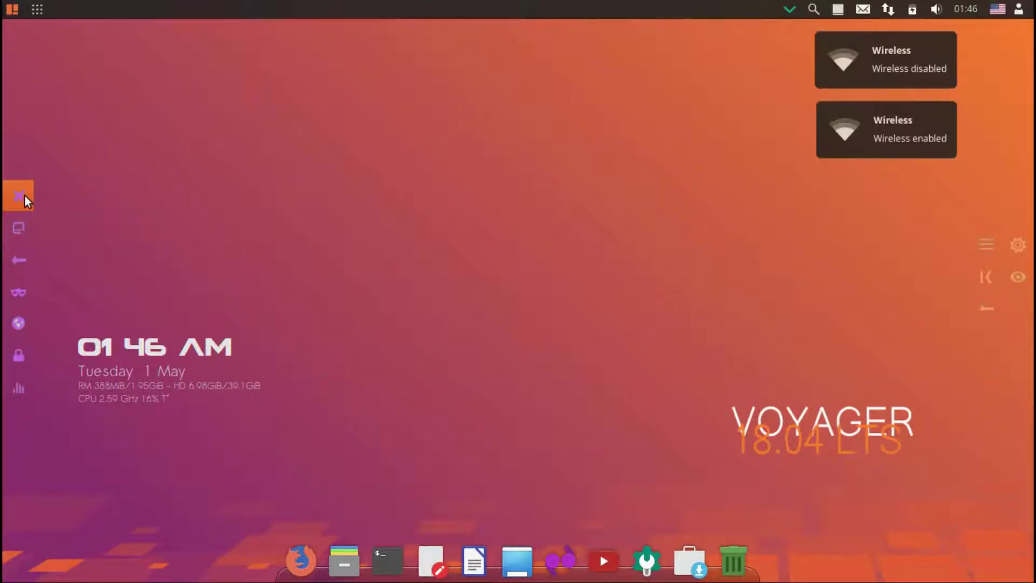
# - Open the Mouse and Touchpad settings, look through the Behavior, Theme and Devices options, and close the dialog
pyautogui.click(21, 225)
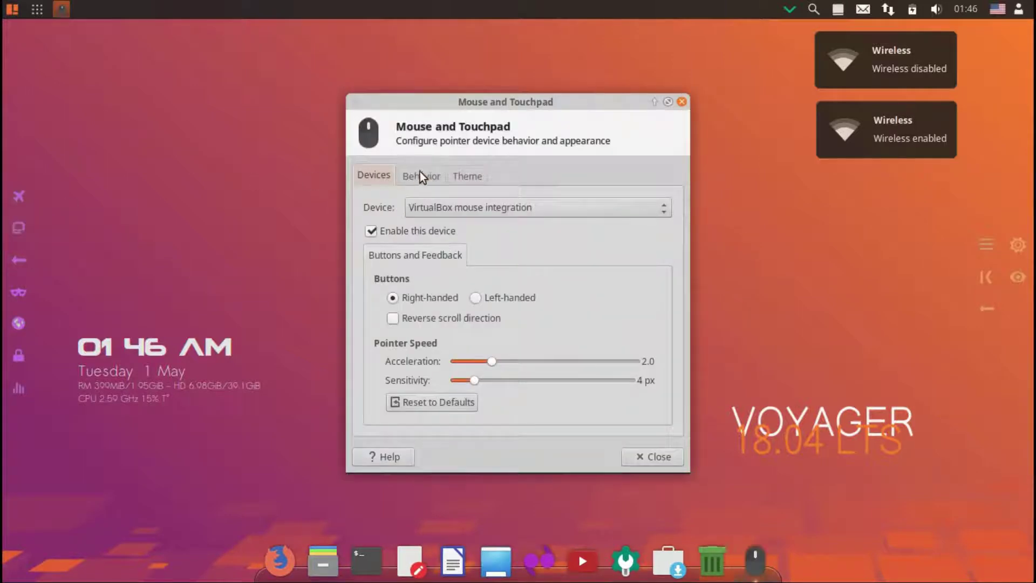
pyautogui.click(420, 174)
pyautogui.click(462, 176)
pyautogui.click(374, 175)
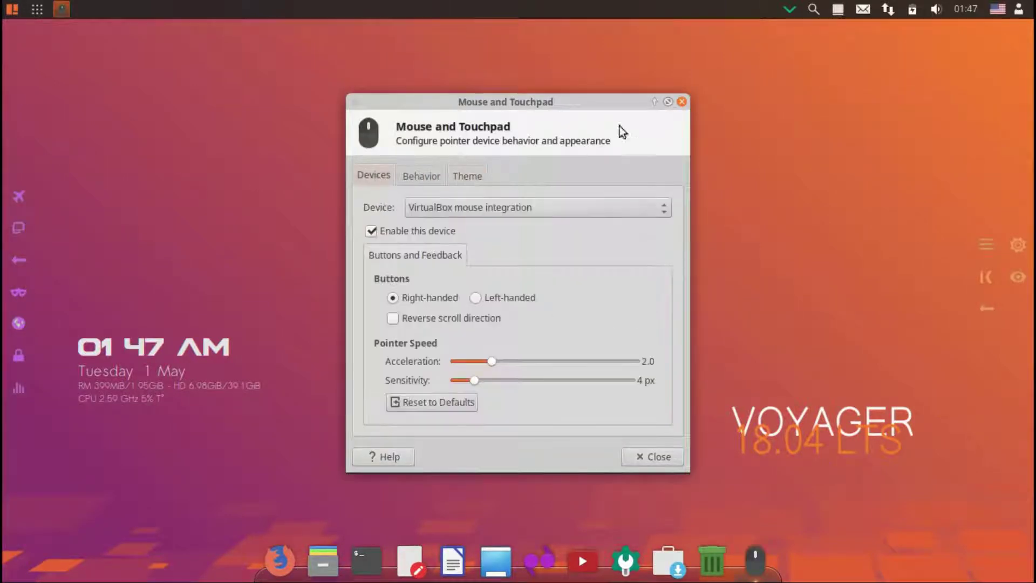
pyautogui.click(682, 102)
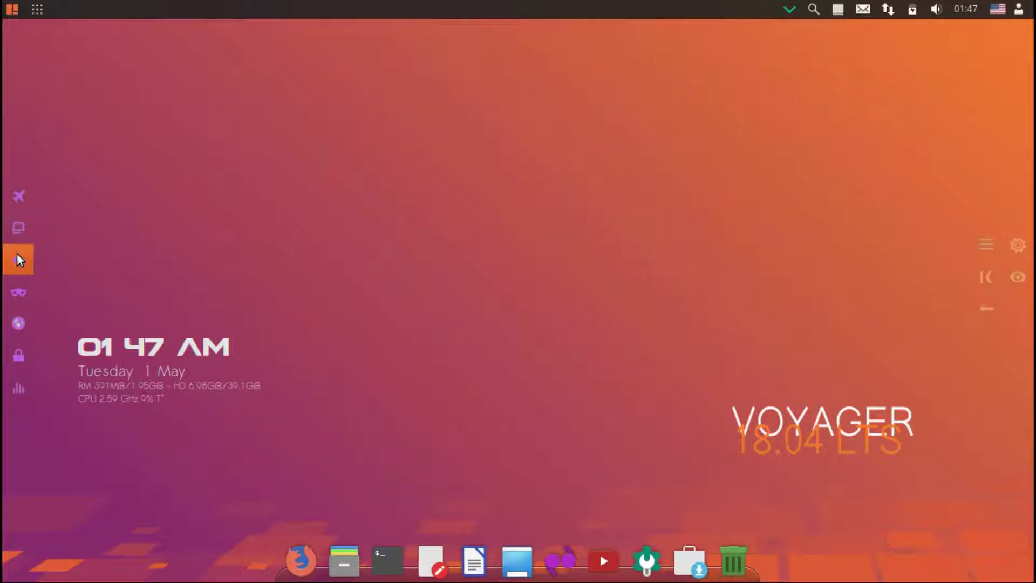
# - Check the Firefox version information from a private browsing window, and close the window with both of its tabs
pyautogui.click(31, 294)
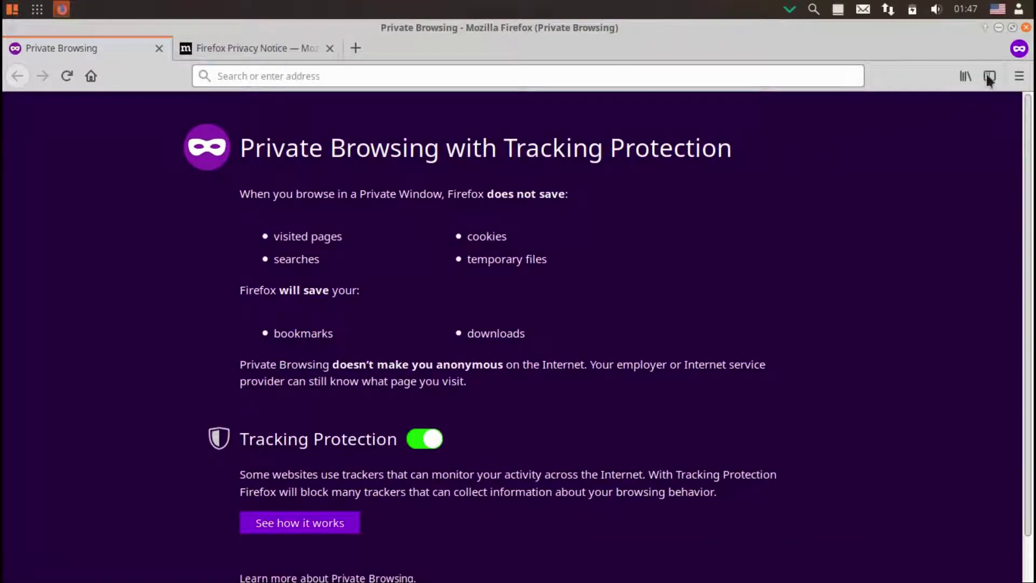
pyautogui.click(1019, 76)
pyautogui.click(954, 467)
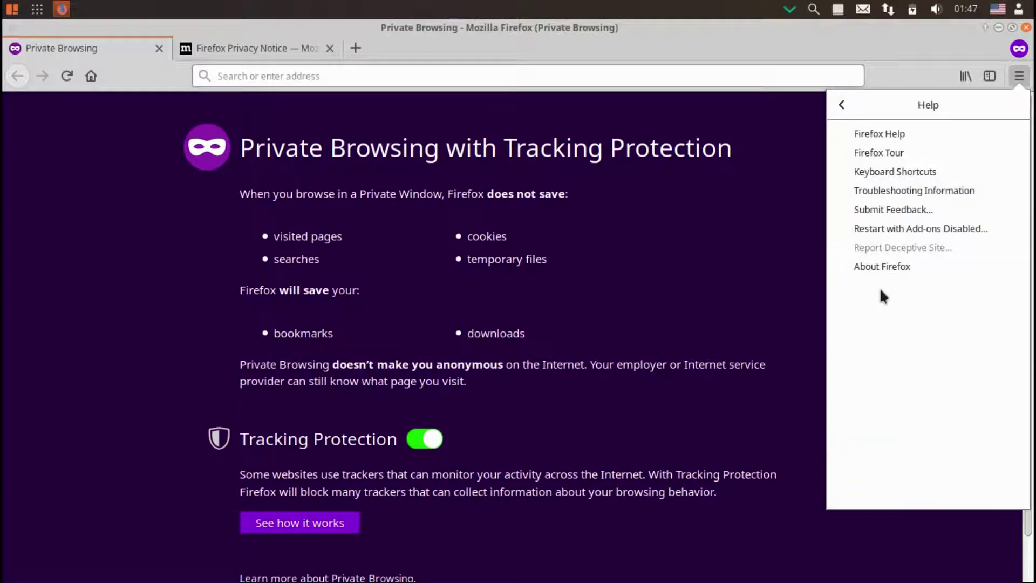
pyautogui.click(876, 267)
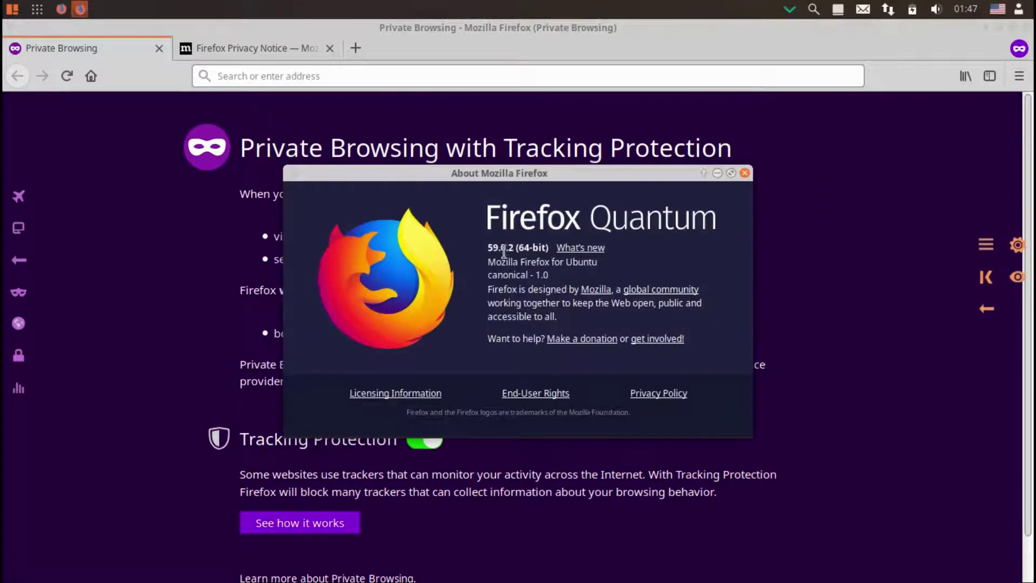
pyautogui.click(745, 173)
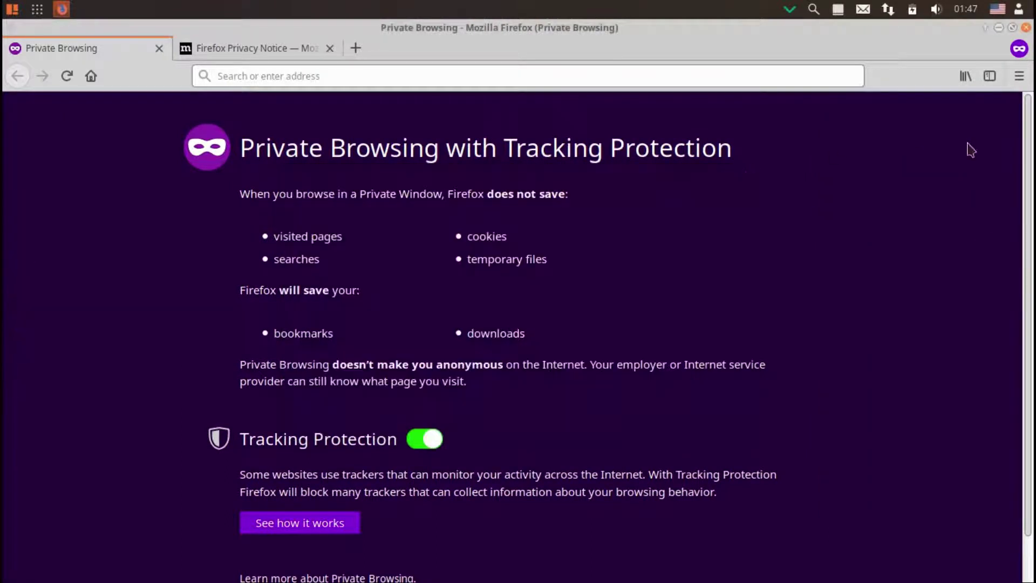
pyautogui.click(1027, 28)
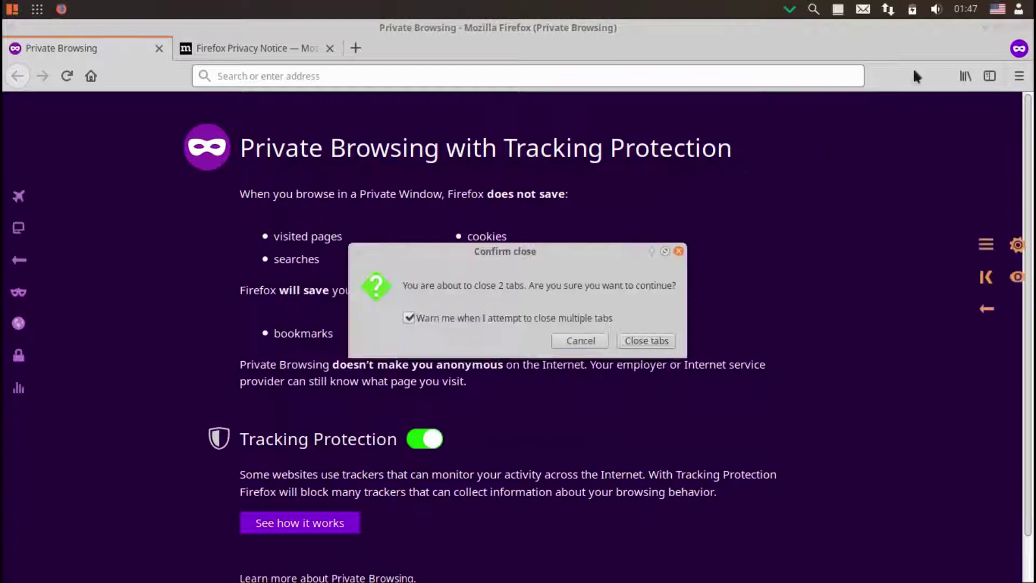
pyautogui.click(659, 341)
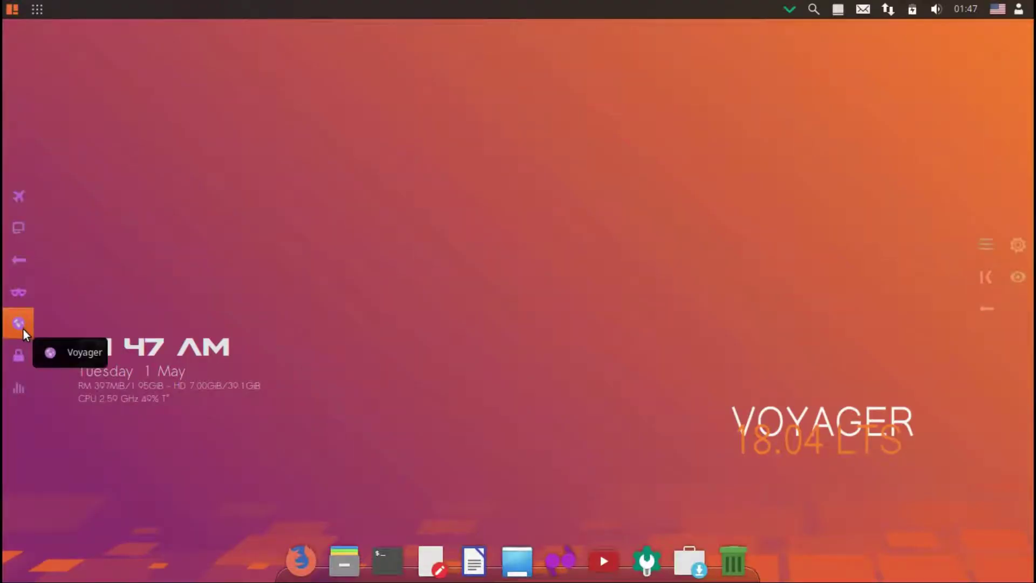
# - Switch to regular Firefox, view the Voyager website from the bookmarks, and load start page 4 from the SPV bookmark folder
pyautogui.click(24, 328)
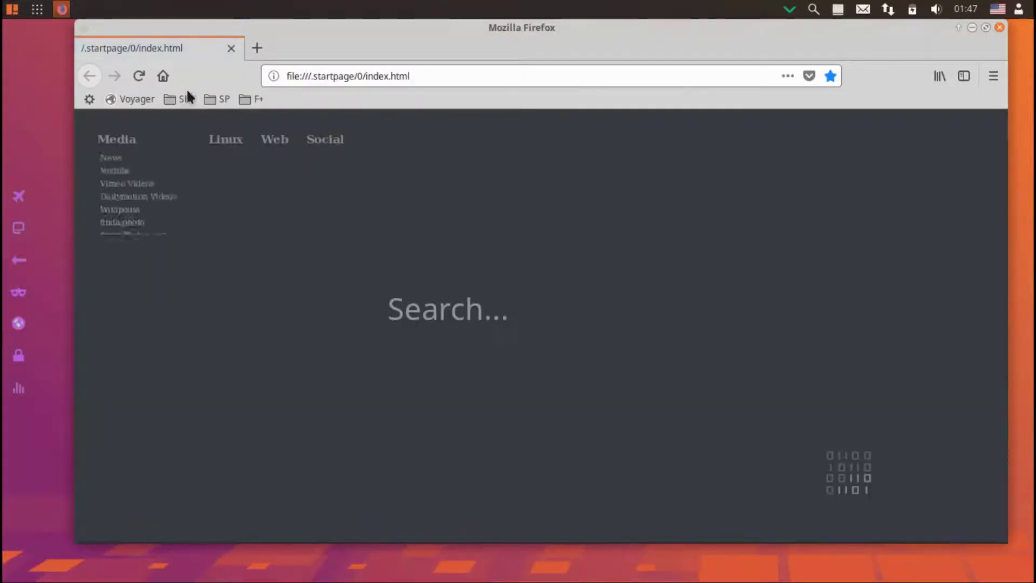
pyautogui.click(127, 101)
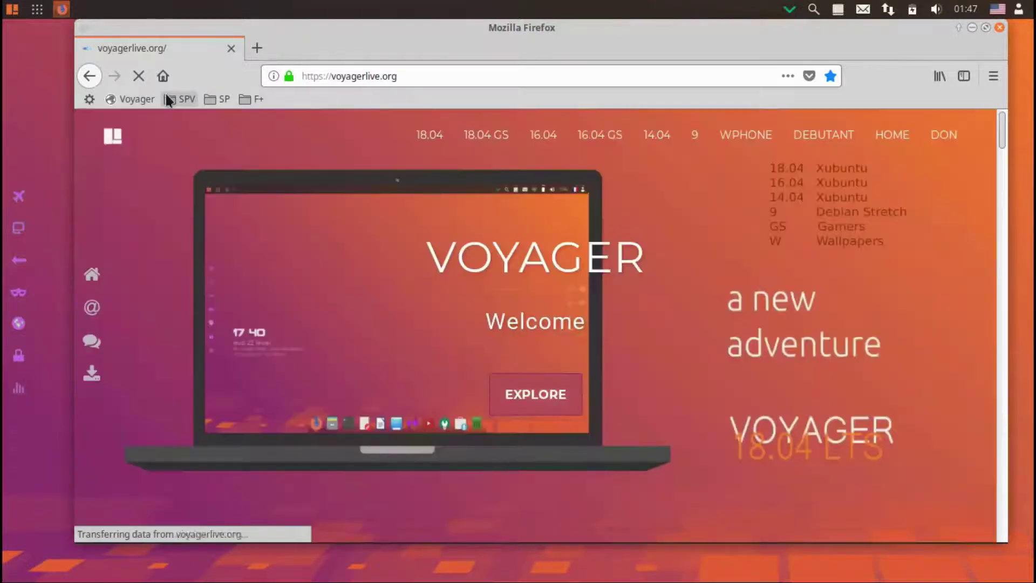
pyautogui.click(168, 98)
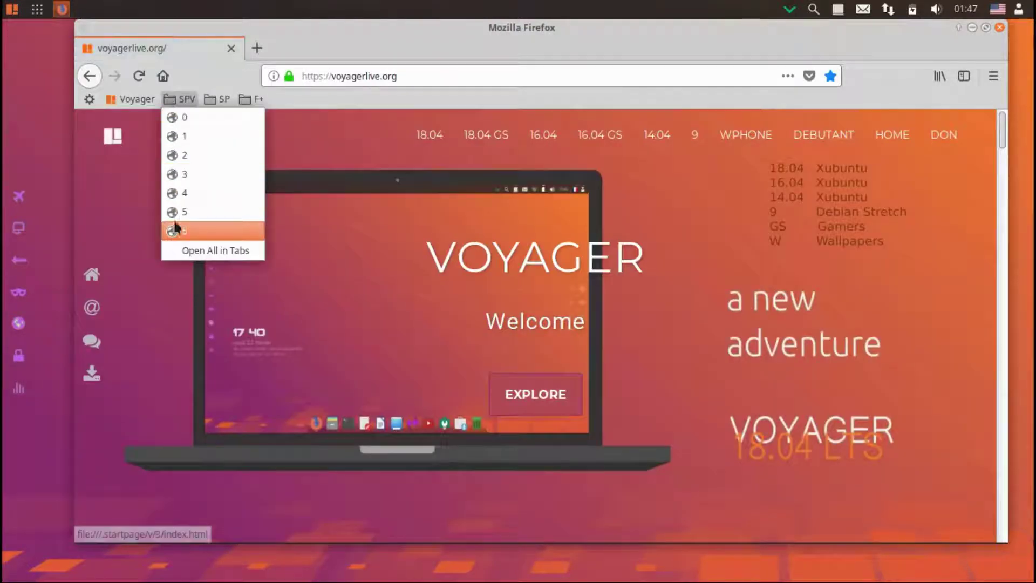
pyautogui.click(186, 190)
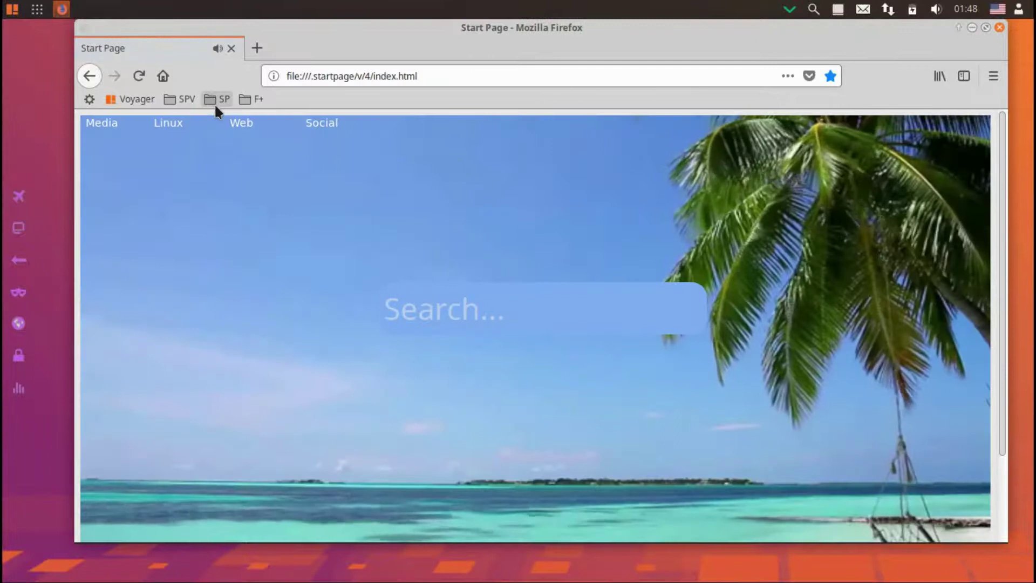
# - View the Search Preview add-on page from the F+ bookmark folder and close Firefox
pyautogui.click(214, 103)
pyautogui.moveTo(251, 105)
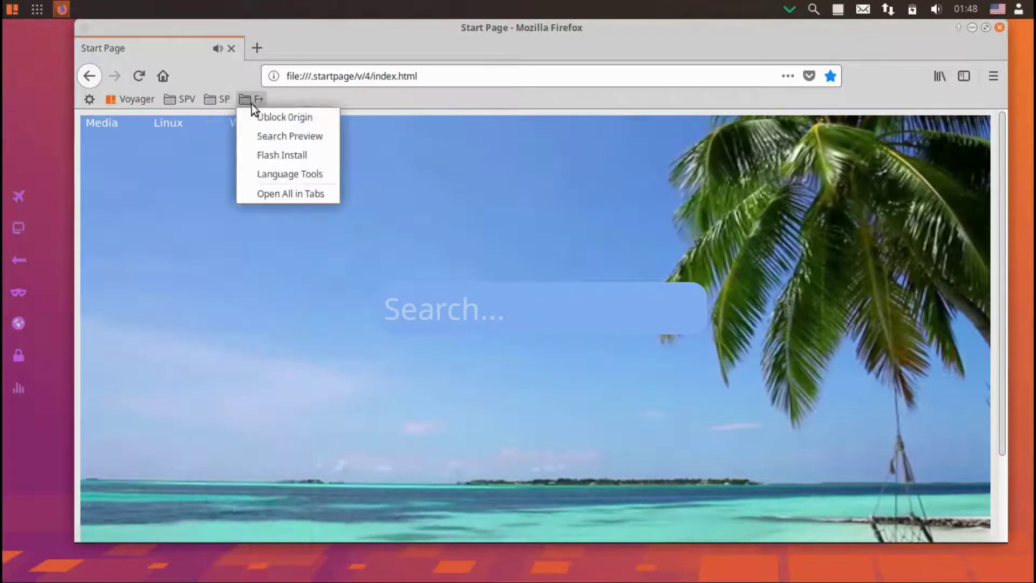
pyautogui.click(264, 132)
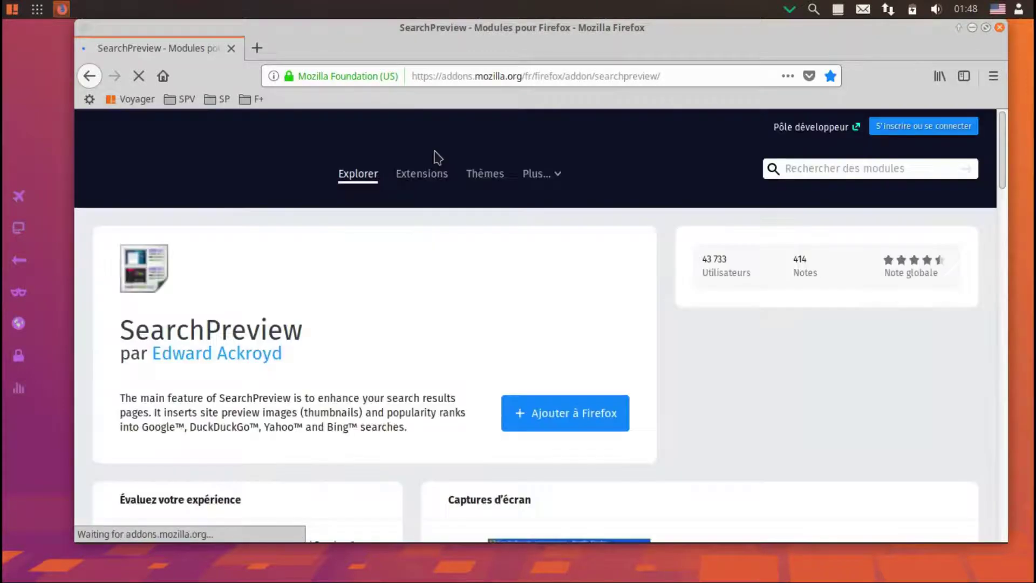
pyautogui.click(998, 27)
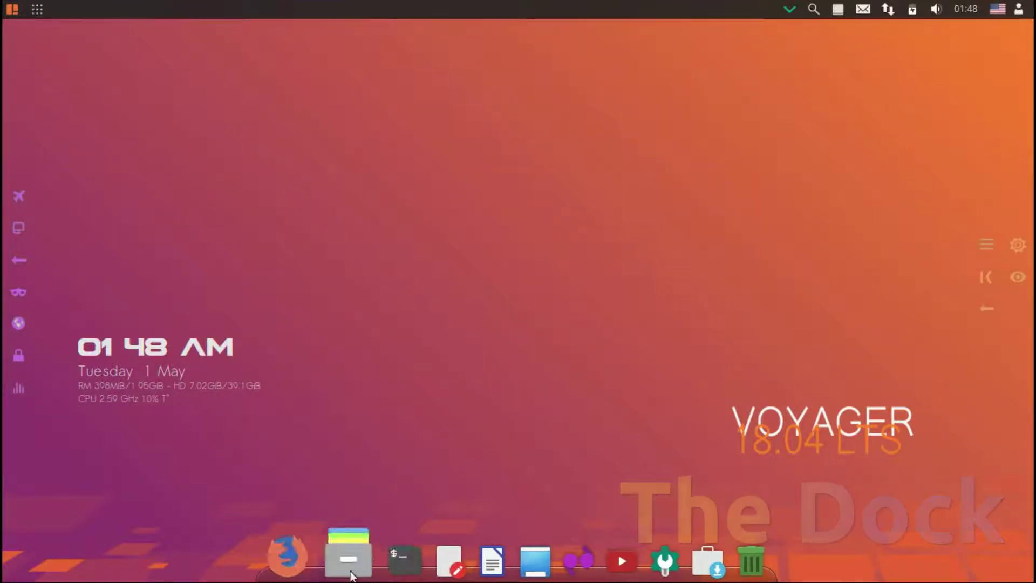
# - Open the home folder in the File Manager and view the program's About information
pyautogui.click(335, 558)
pyautogui.click(352, 140)
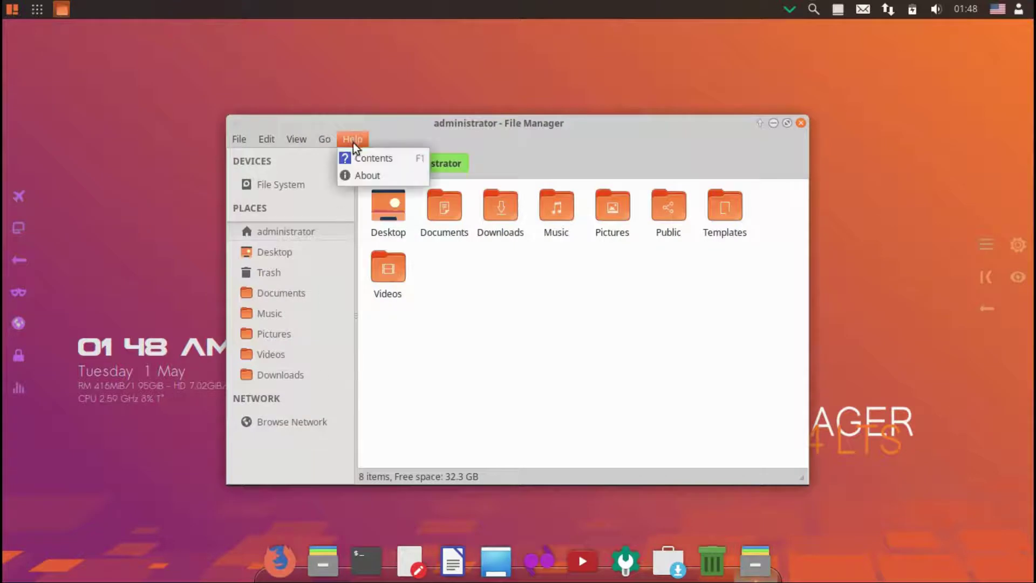
pyautogui.click(358, 177)
pyautogui.click(591, 464)
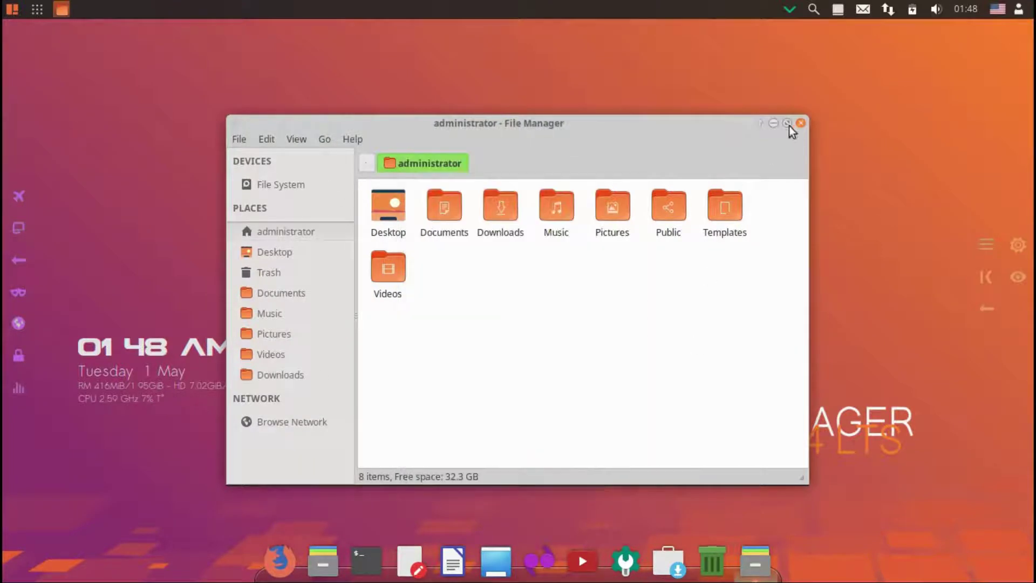
# - Maximize the File Manager window, tile it into the upper-right quarter of the desktop, and close it
pyautogui.click(786, 123)
pyautogui.moveTo(693, 25); pyautogui.dragTo(1030, 50)
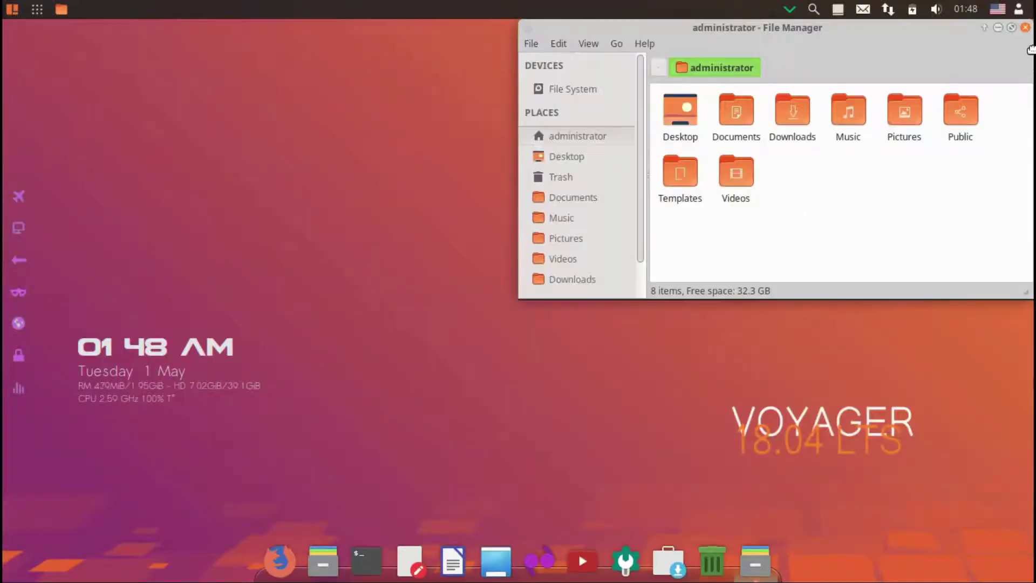
pyautogui.click(1026, 27)
# - Check the kernel version with "uname -r" in a terminal and close the terminal
pyautogui.click(378, 555)
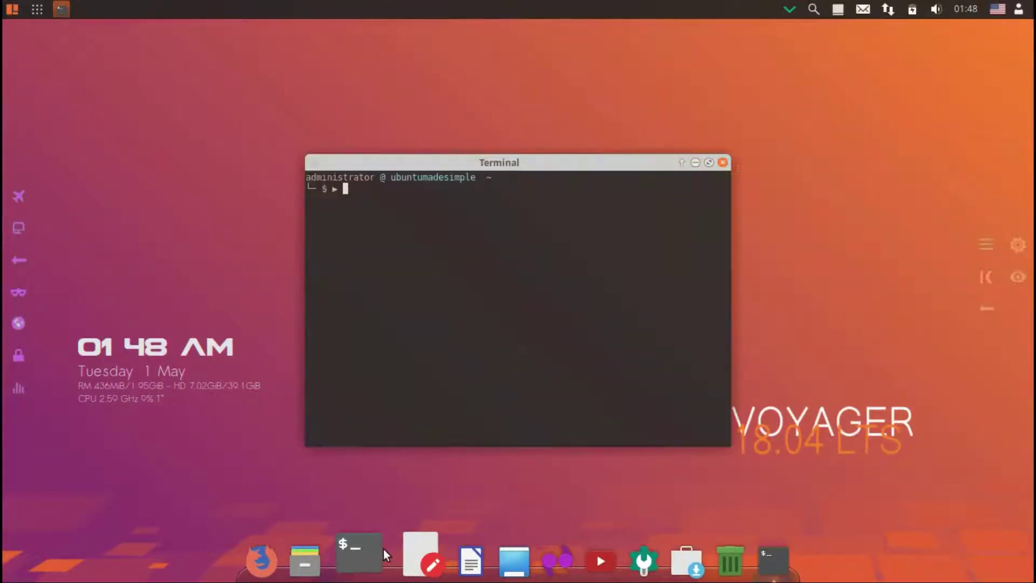
pyautogui.write('uname -r')
pyautogui.press('Return')
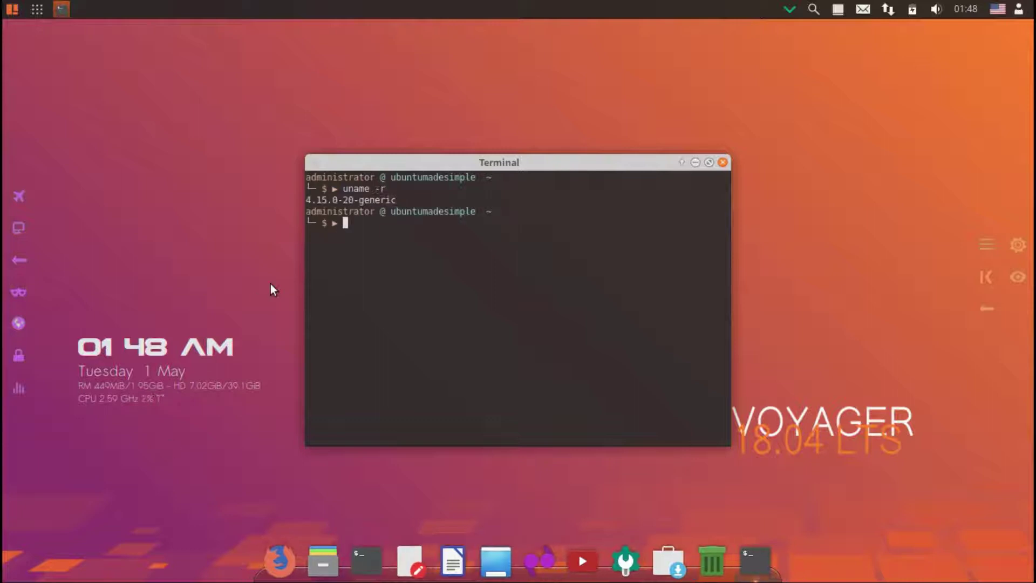
pyautogui.click(723, 163)
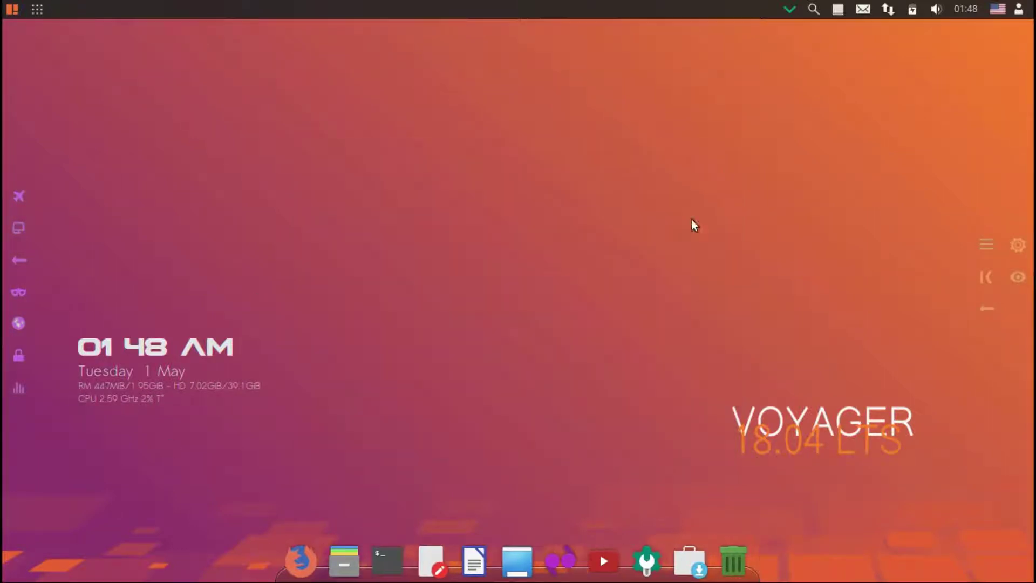
# - Launch the Mousepad text editor to view its empty window and close it
pyautogui.click(427, 558)
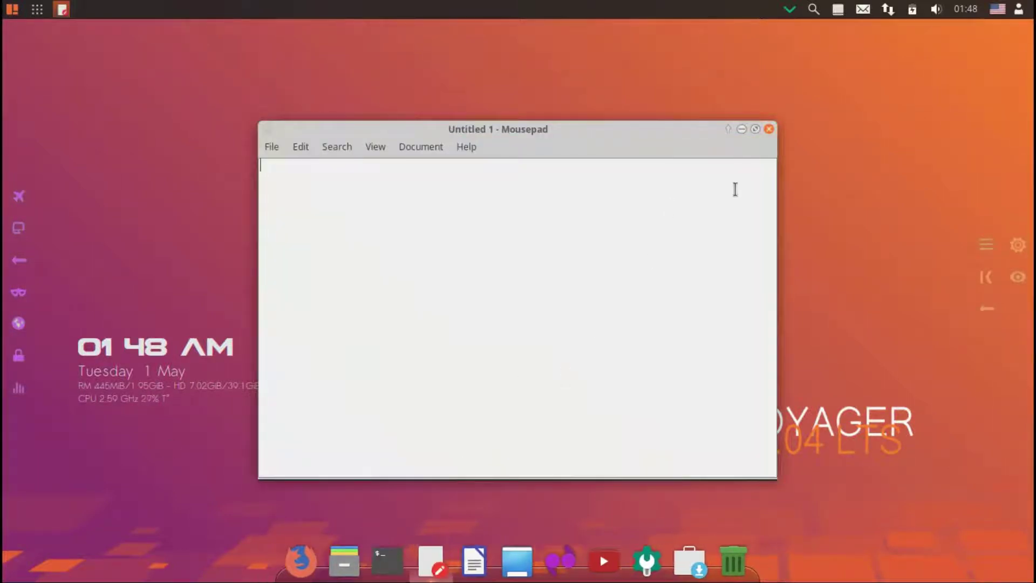
pyautogui.click(769, 128)
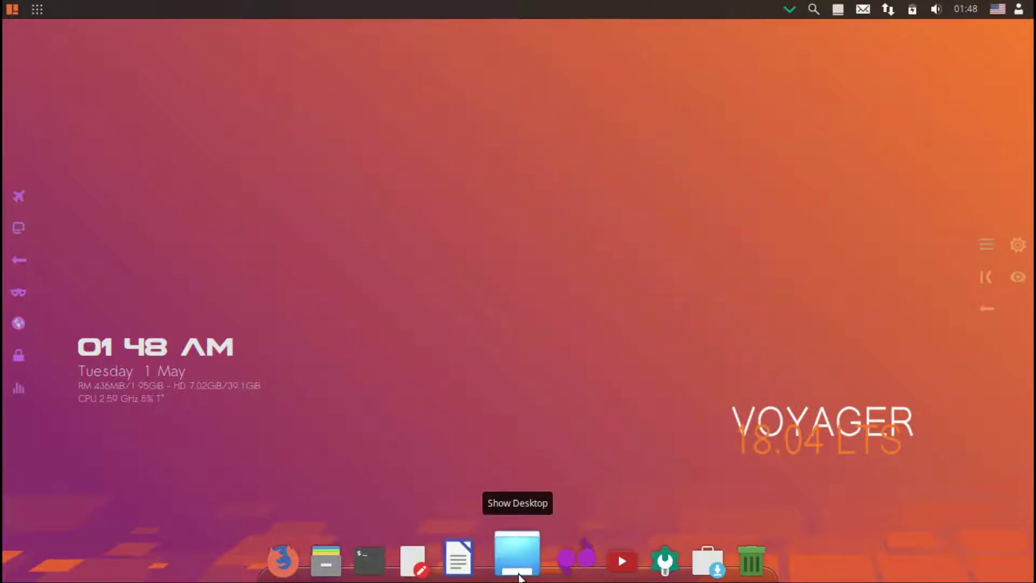
# - Open LibreOffice Writer, hide and restore its window with Show Desktop, and close it
pyautogui.click(465, 561)
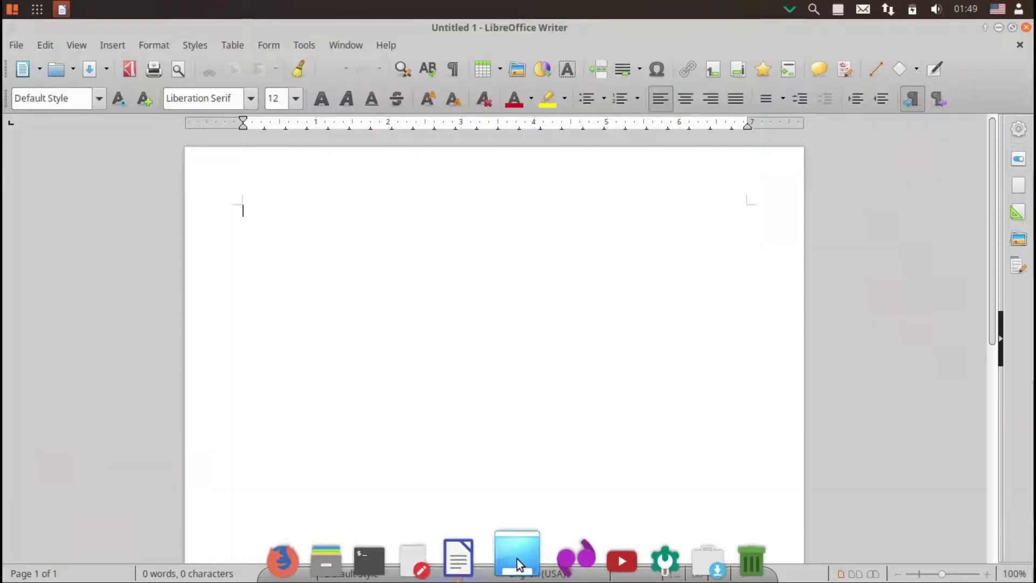
pyautogui.click(517, 559)
pyautogui.click(517, 558)
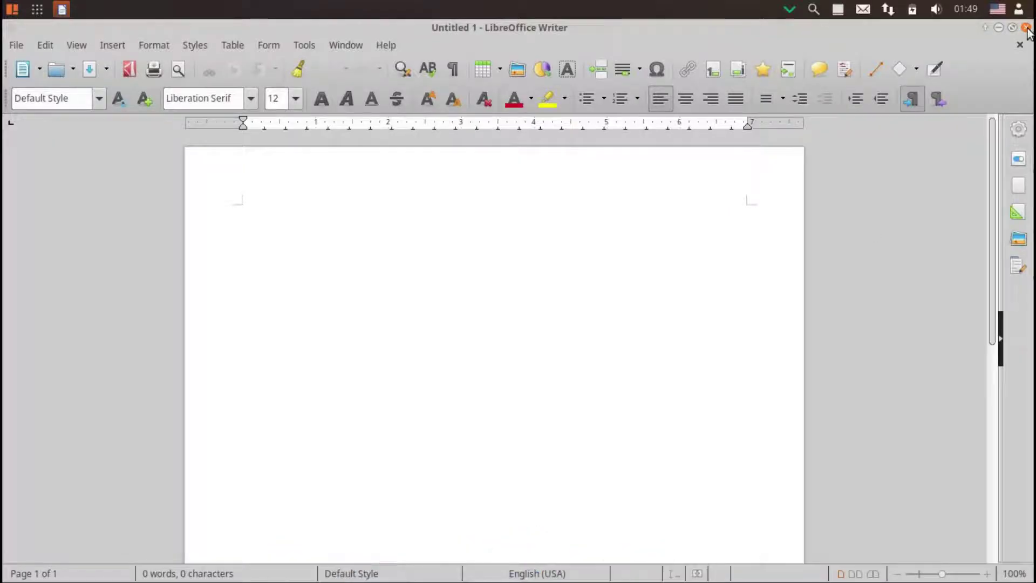
pyautogui.click(1026, 28)
# - Open the messaging client's Add Account form, view the available protocols, and close the account windows without adding an account
pyautogui.click(562, 558)
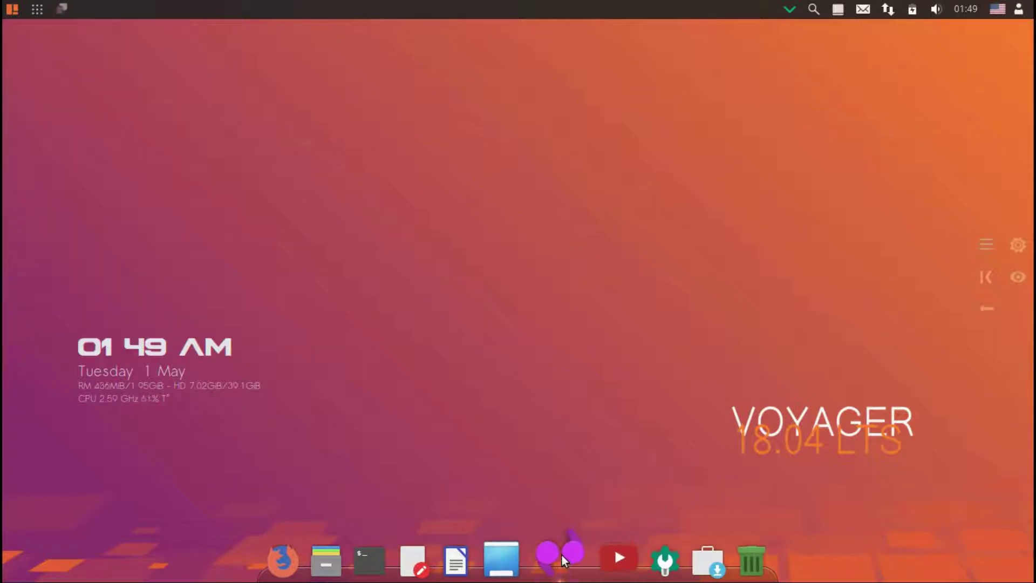
pyautogui.click(474, 390)
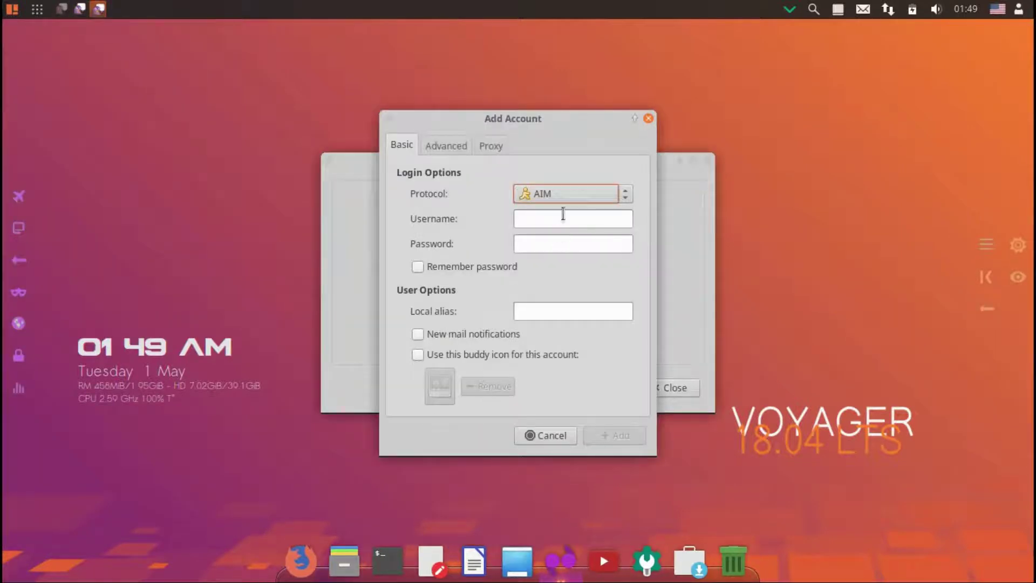
pyautogui.click(566, 193)
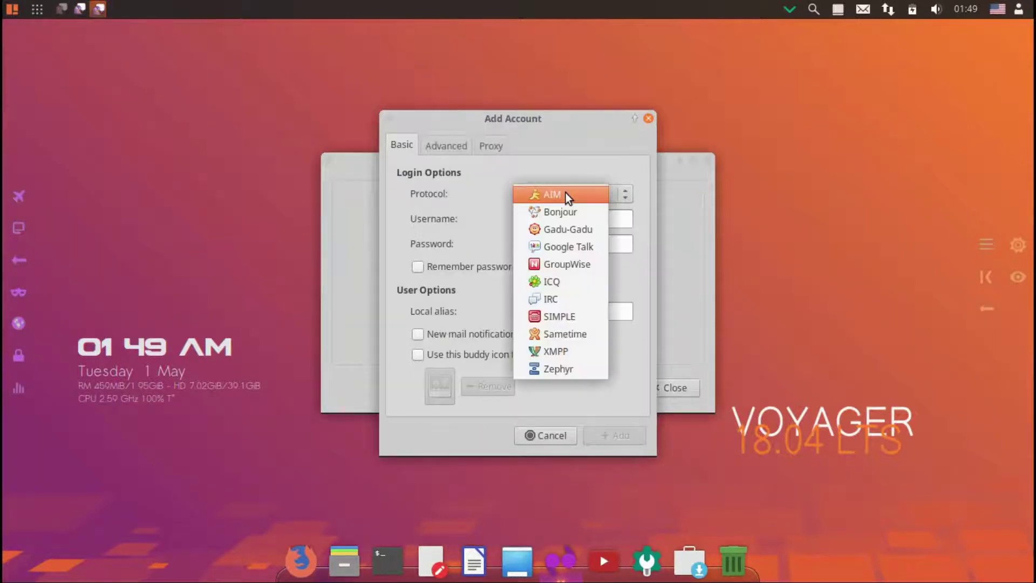
pyautogui.click(546, 166)
pyautogui.click(648, 118)
pyautogui.click(706, 161)
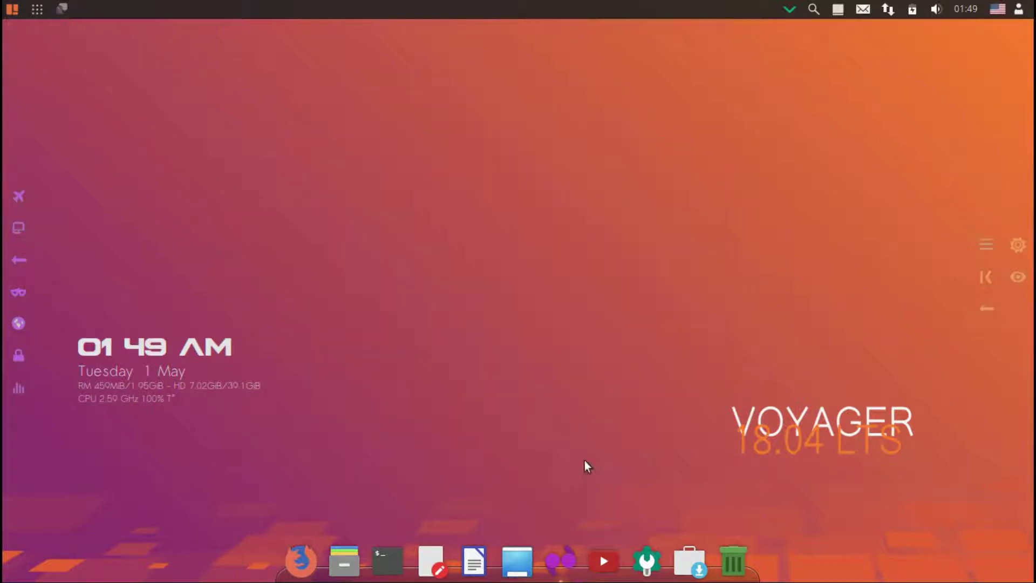
# - Open the video browser showing Tonvid.com's Popular category and close it
pyautogui.click(597, 549)
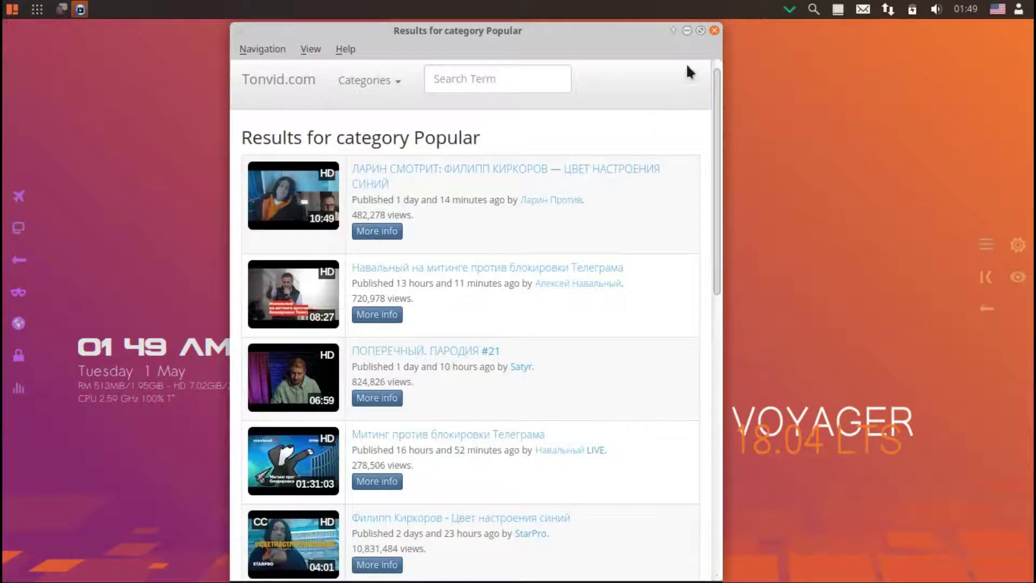
pyautogui.click(714, 31)
# - Open the desktop settings manager, view the About Me profile form, and close the form
pyautogui.click(647, 555)
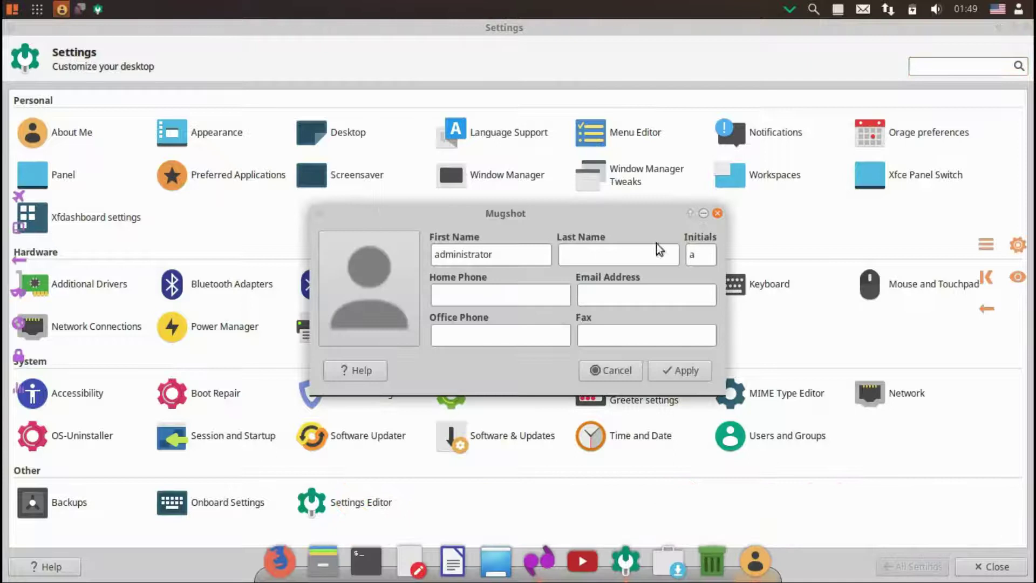
pyautogui.click(718, 214)
# - Apply the Voyager-OrangePurple-Dark appearance style, view the icon, font and toolbar settings, and return to the settings overview
pyautogui.click(206, 133)
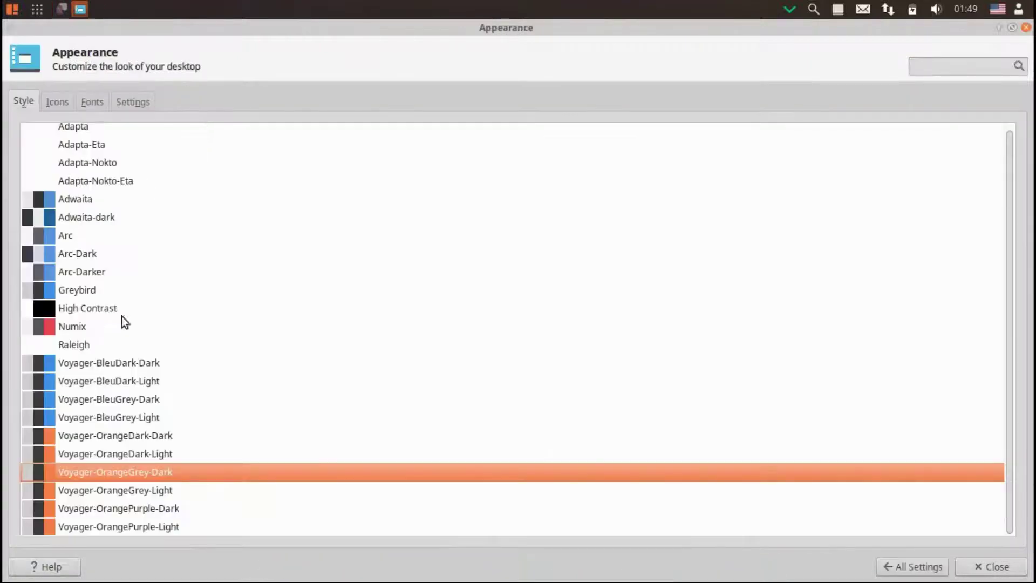
pyautogui.click(69, 508)
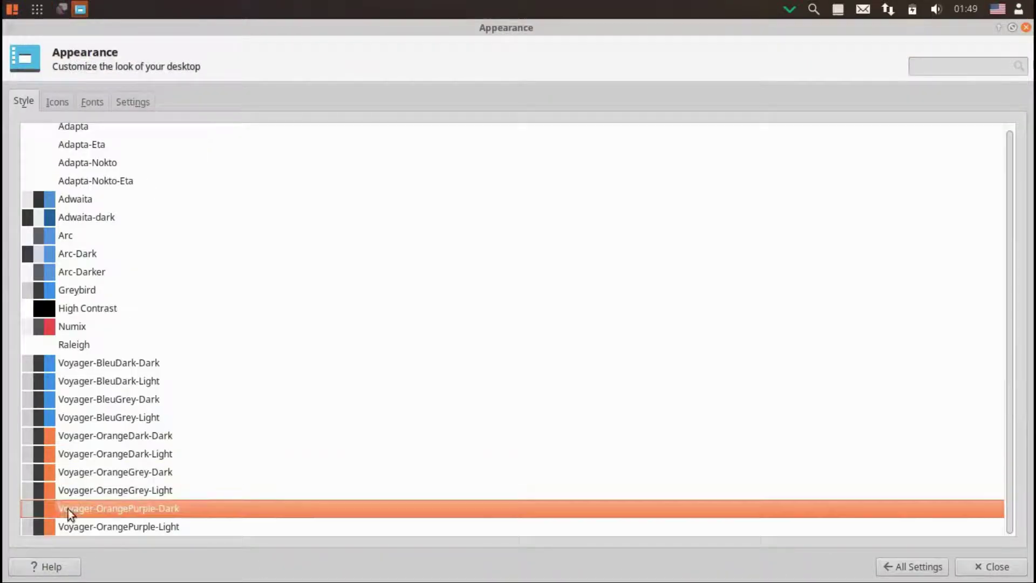
pyautogui.click(68, 99)
pyautogui.click(88, 102)
pyautogui.click(124, 99)
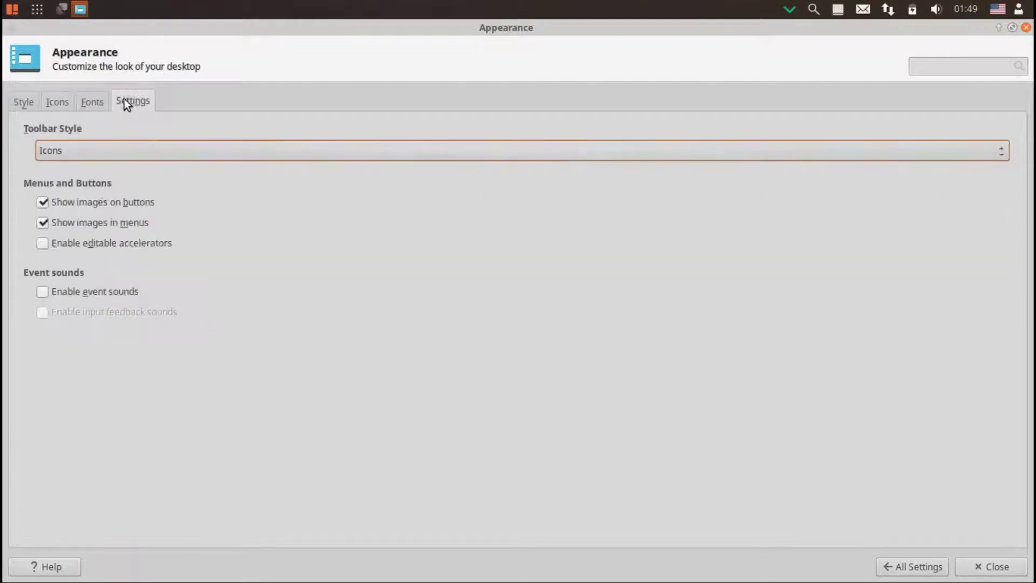
pyautogui.click(883, 570)
# - Browse the desktop backgrounds and set the rainbow-coloured piano keys wallpaper for workspace 4
pyautogui.click(305, 133)
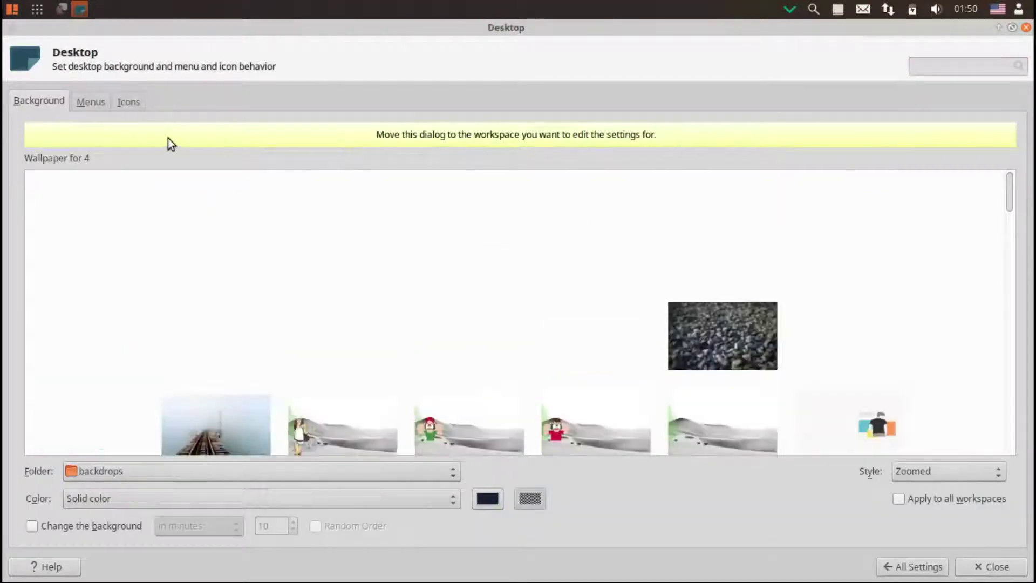
pyautogui.moveTo(1018, 187); pyautogui.dragTo(998, 377)
pyautogui.click(493, 309)
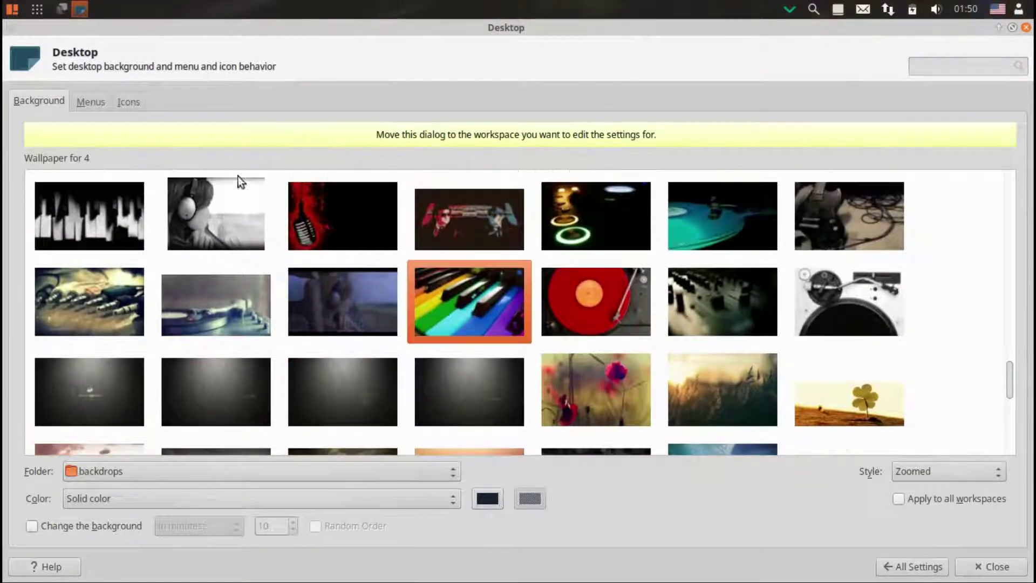
# - View the desktop menu options, set the desktop icon size to 43, and return to the settings overview
pyautogui.click(90, 102)
pyautogui.click(129, 101)
pyautogui.click(111, 181)
pyautogui.click(112, 180)
pyautogui.click(112, 181)
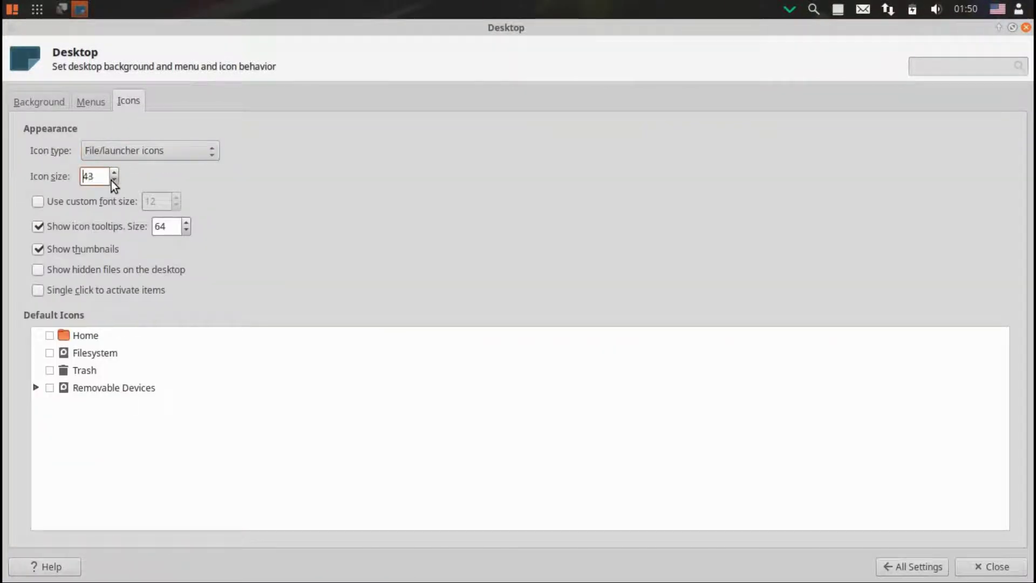
pyautogui.click(903, 569)
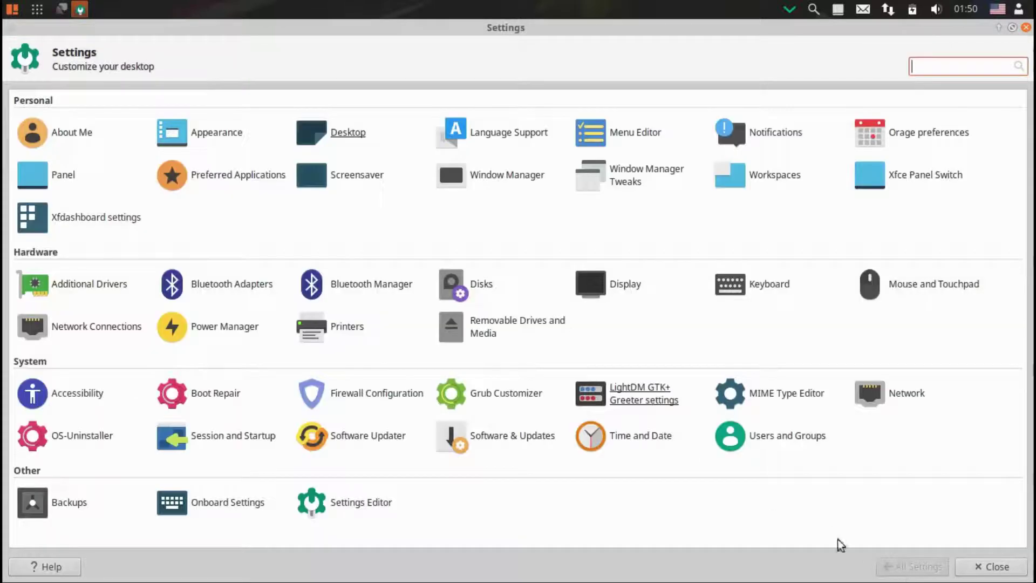
# - Open Language Support, view its regional formats, and close it without changing anything
pyautogui.click(480, 138)
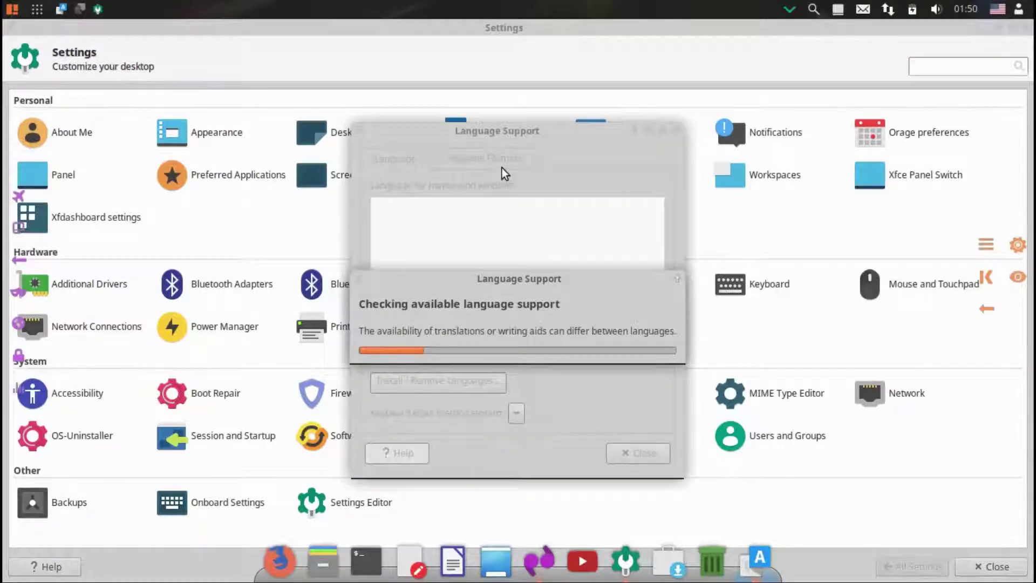
pyautogui.click(460, 367)
pyautogui.click(513, 158)
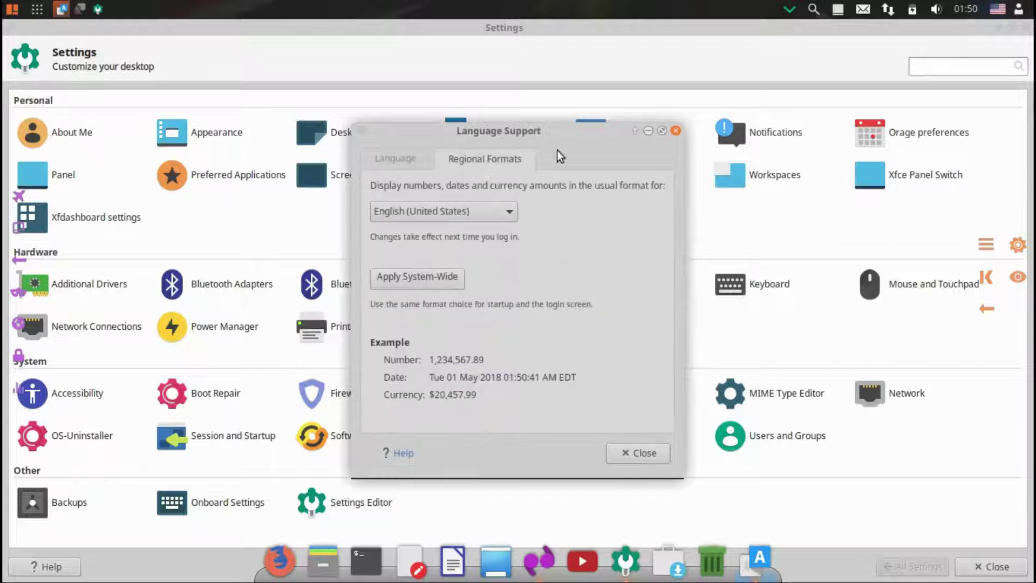
pyautogui.click(676, 131)
# - View the MenuLibre menu editor and the notification settings, closing each without changes
pyautogui.click(633, 131)
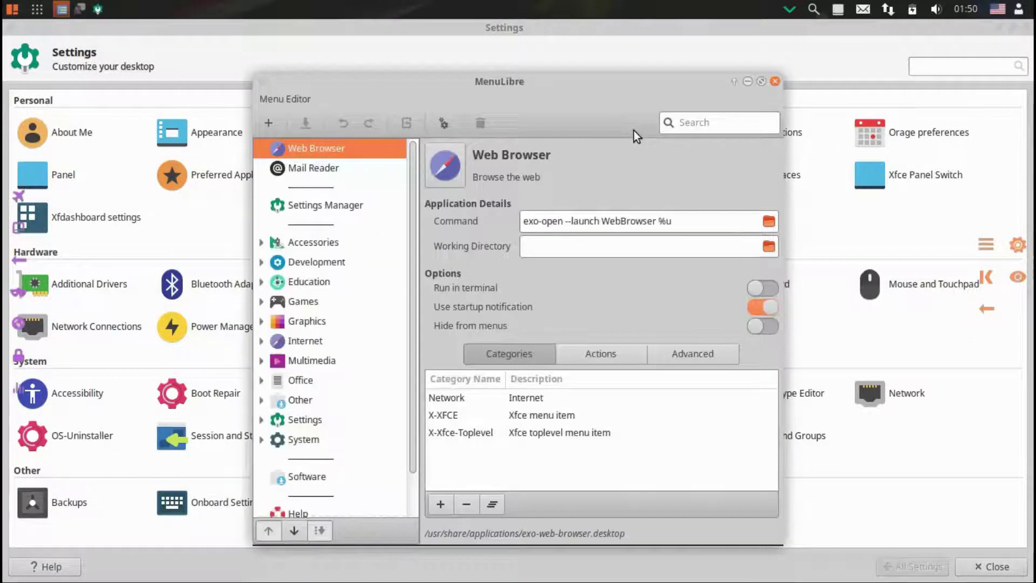
pyautogui.click(773, 81)
pyautogui.click(767, 130)
pyautogui.click(537, 122)
pyautogui.click(593, 120)
pyautogui.click(912, 565)
# - View the calendar window and extra settings in the Orage preferences, and close the preferences and the Orage calendar
pyautogui.click(917, 132)
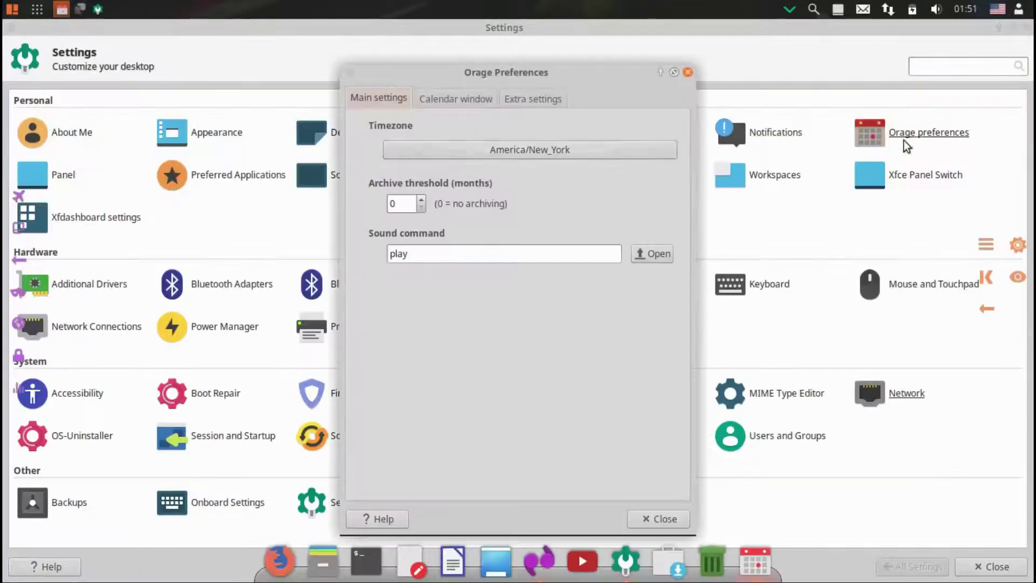
pyautogui.click(463, 103)
pyautogui.click(524, 102)
pyautogui.click(688, 71)
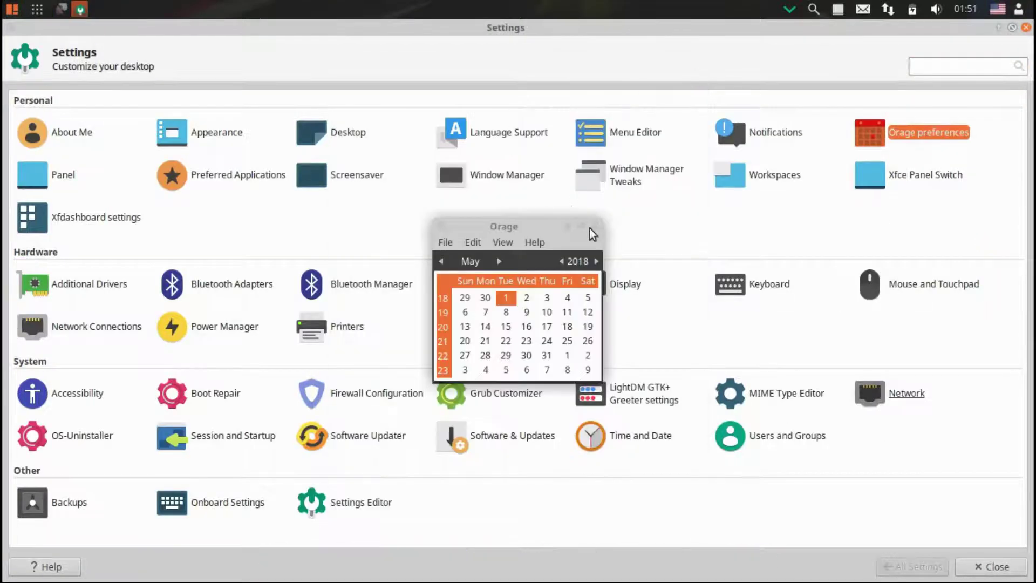
pyautogui.click(592, 229)
# - View the appearance and items settings of Panel 0 and return to the settings overview
pyautogui.click(64, 174)
pyautogui.click(101, 167)
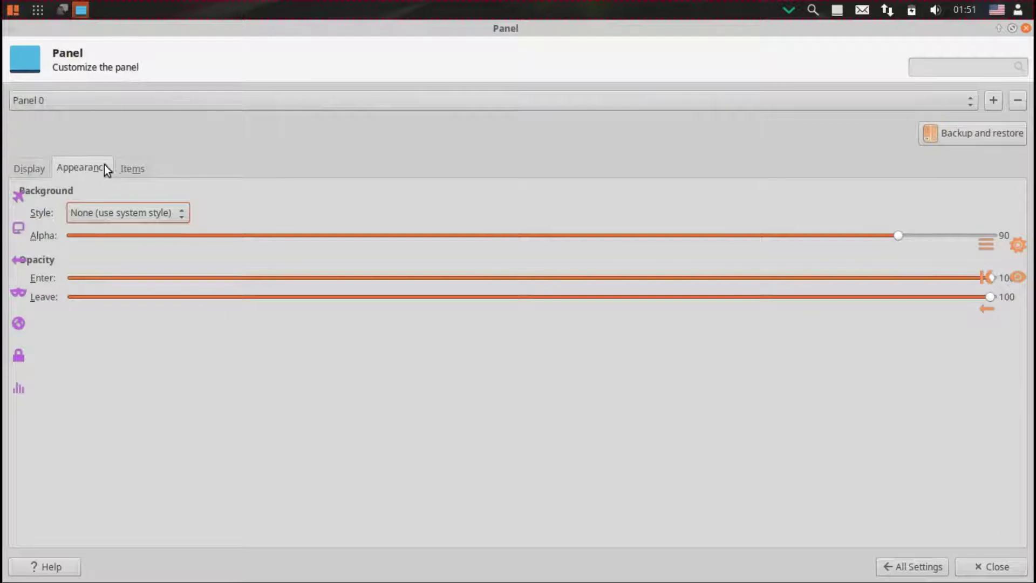
pyautogui.click(134, 168)
pyautogui.click(911, 565)
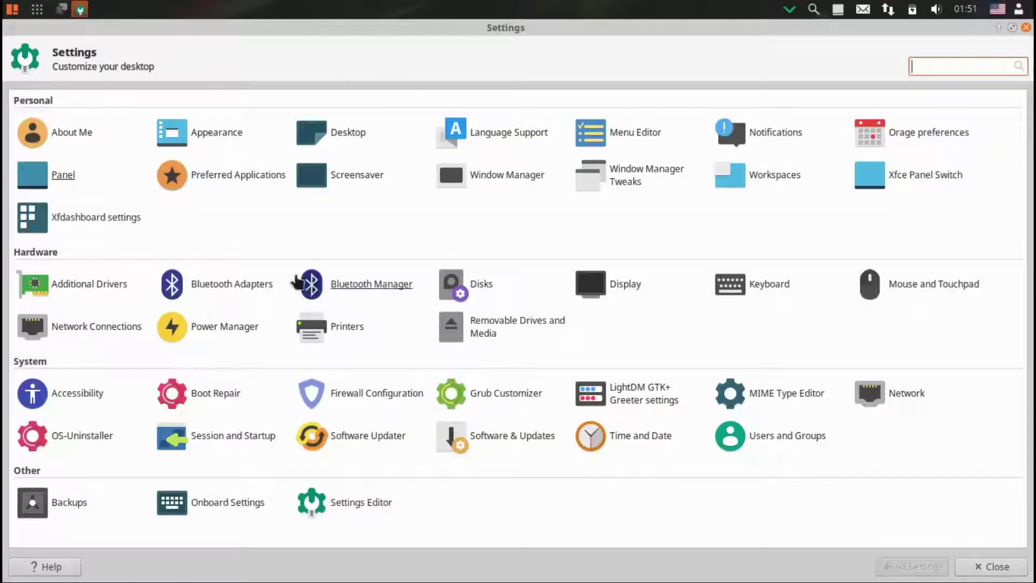
# - View the preferred applications and their other categories, and return to the settings overview
pyautogui.click(223, 178)
pyautogui.click(93, 93)
pyautogui.click(912, 566)
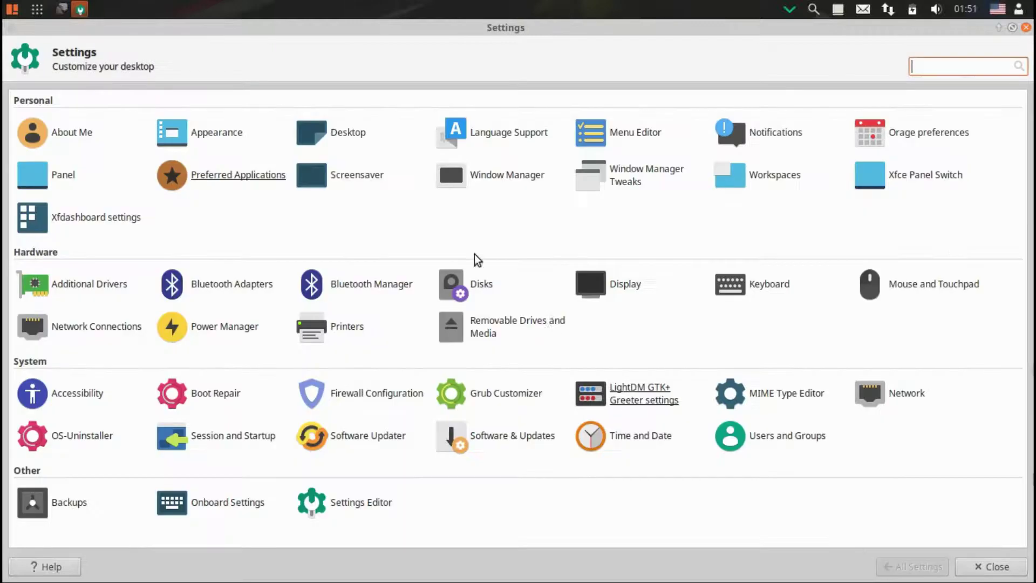
# - Select the GLPlanet screensaver, check the display mode choices and advanced options, and close the screensaver preferences
pyautogui.click(358, 178)
pyautogui.click(313, 276)
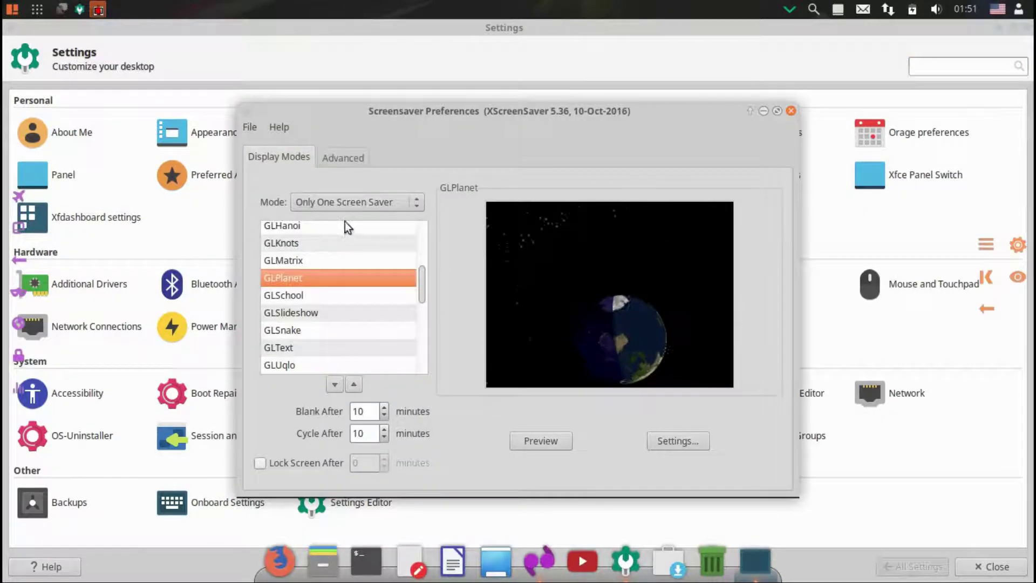
pyautogui.click(358, 199)
pyautogui.click(358, 199)
pyautogui.click(340, 159)
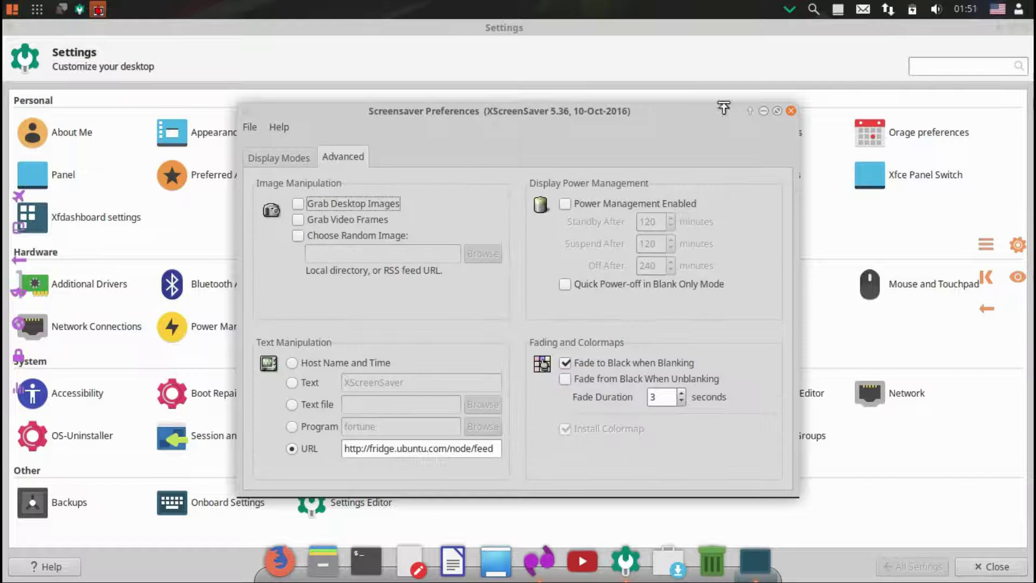
pyautogui.click(790, 111)
# - View the window manager's style, keyboard, focus and advanced settings, and return to the settings overview
pyautogui.click(506, 172)
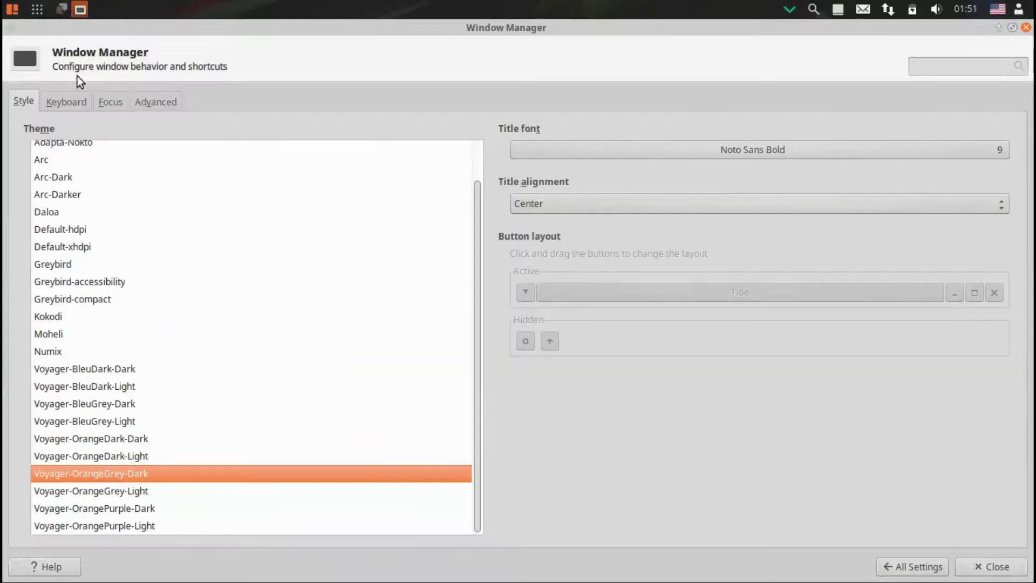
pyautogui.click(73, 109)
pyautogui.click(111, 102)
pyautogui.click(154, 108)
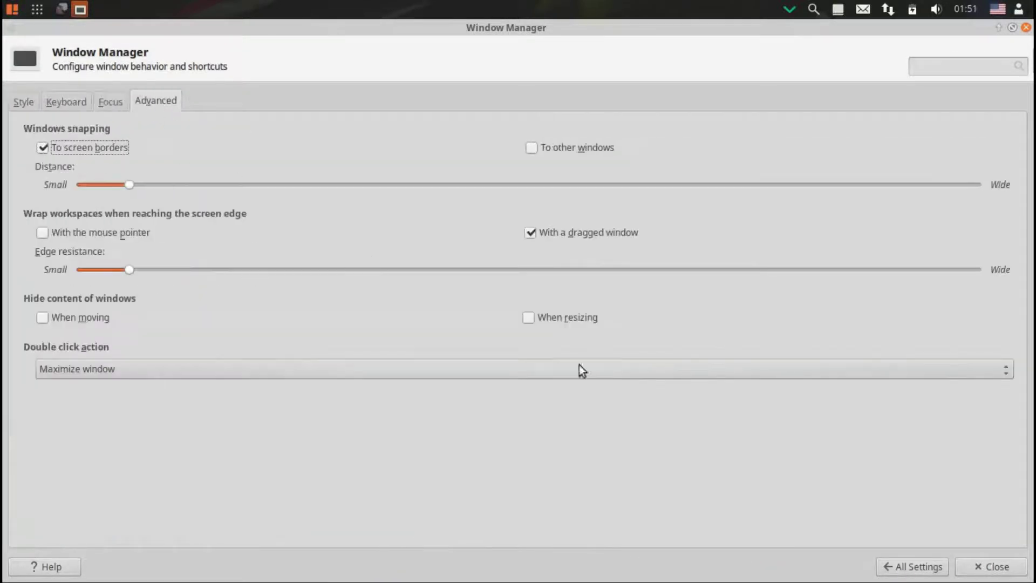
pyautogui.click(909, 567)
# - Look through the Window Manager Tweaks from focus to compositor, and return to the settings overview
pyautogui.click(636, 174)
pyautogui.click(68, 102)
pyautogui.click(100, 103)
pyautogui.click(162, 102)
pyautogui.click(242, 102)
pyautogui.click(291, 101)
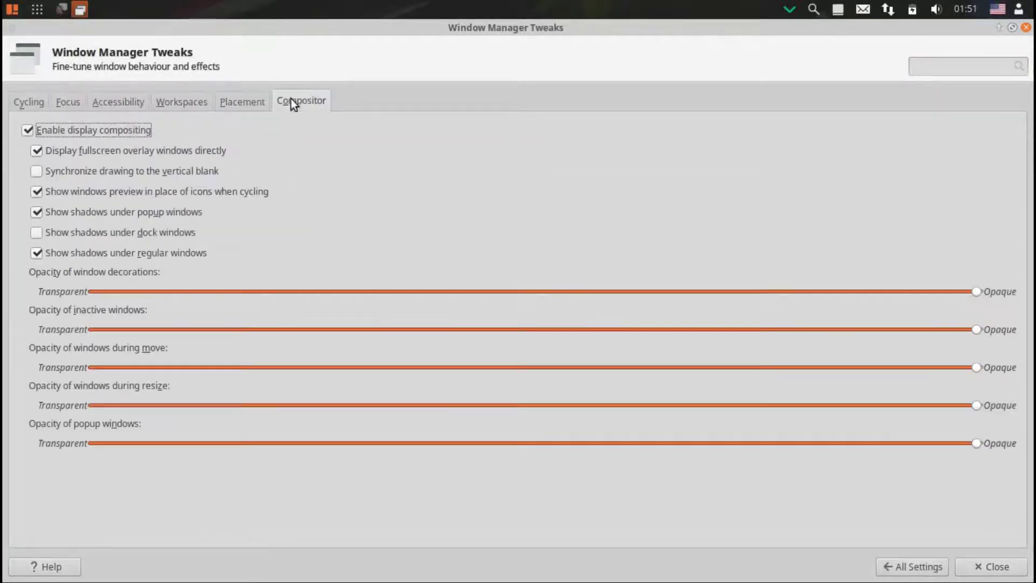
pyautogui.click(891, 572)
# - Set the number of workspaces to 2, and open and leave the dashboard overview to check the change
pyautogui.click(748, 172)
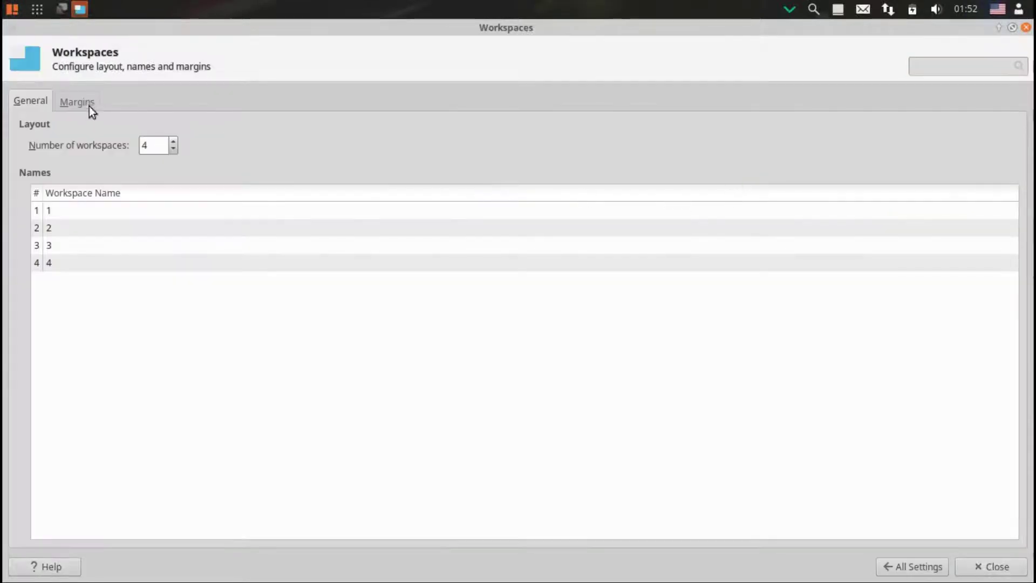
pyautogui.click(173, 149)
pyautogui.click(172, 149)
pyautogui.click(37, 9)
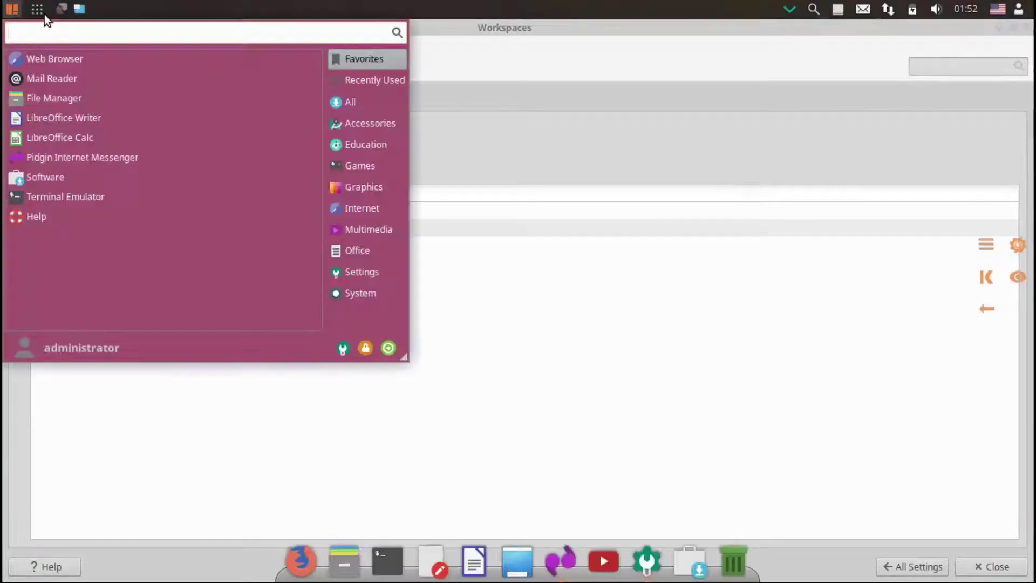
pyautogui.click(38, 6)
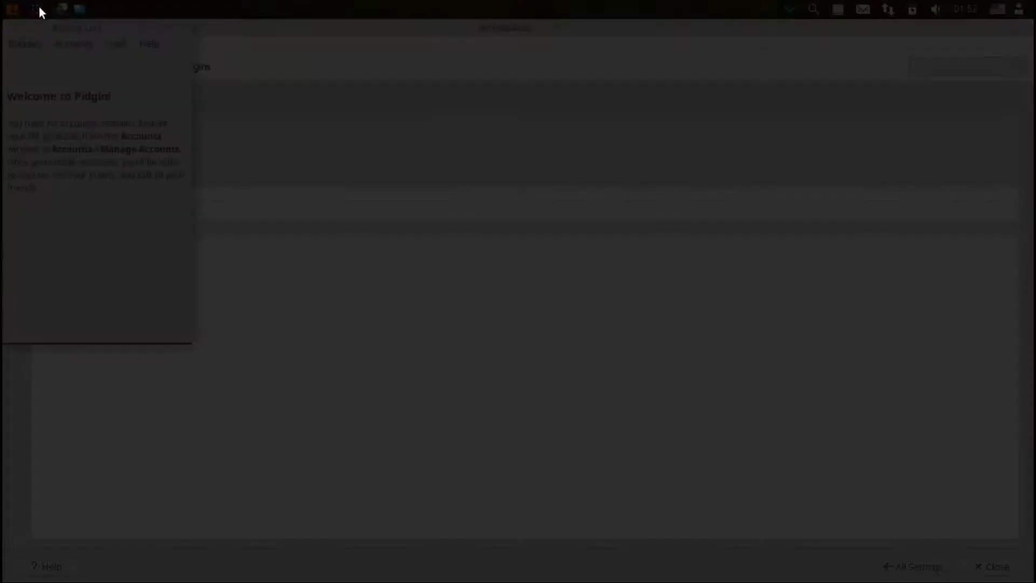
pyautogui.click(559, 189)
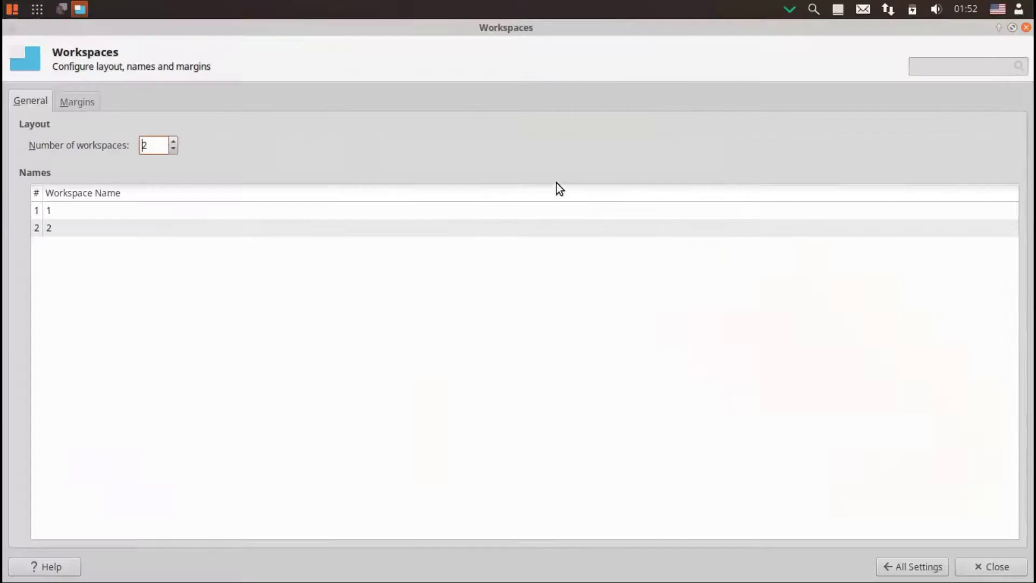
# - Set the number of workspaces back to 4, check the dashboard overview, and return to the settings overview
pyautogui.click(173, 140)
pyautogui.click(172, 141)
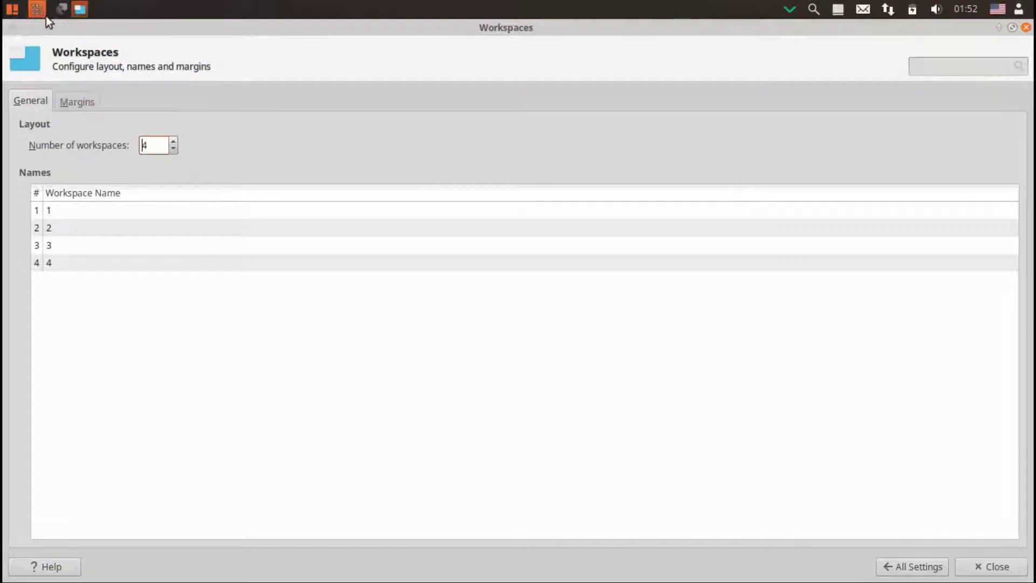
pyautogui.click(46, 16)
pyautogui.click(604, 219)
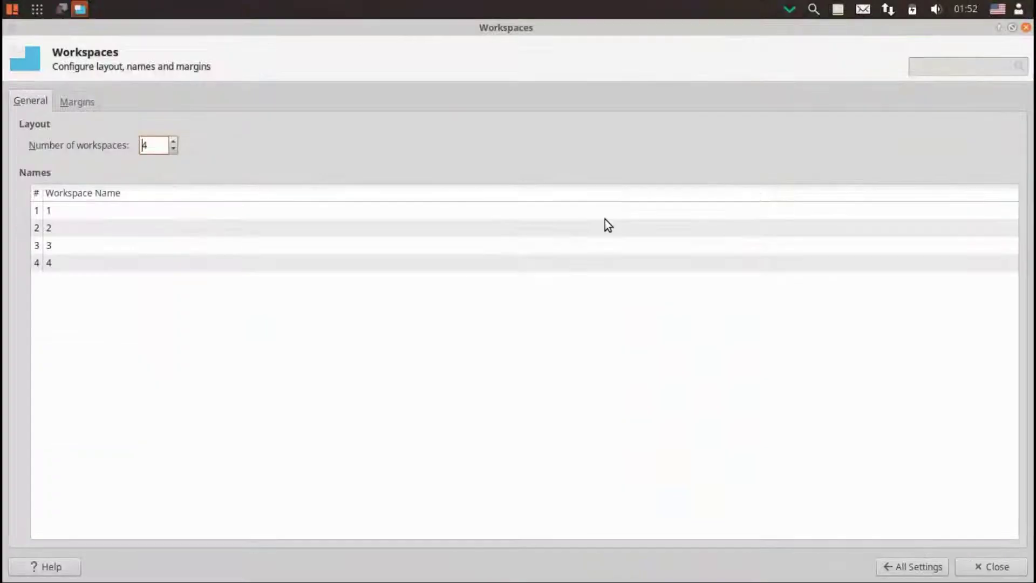
pyautogui.click(928, 564)
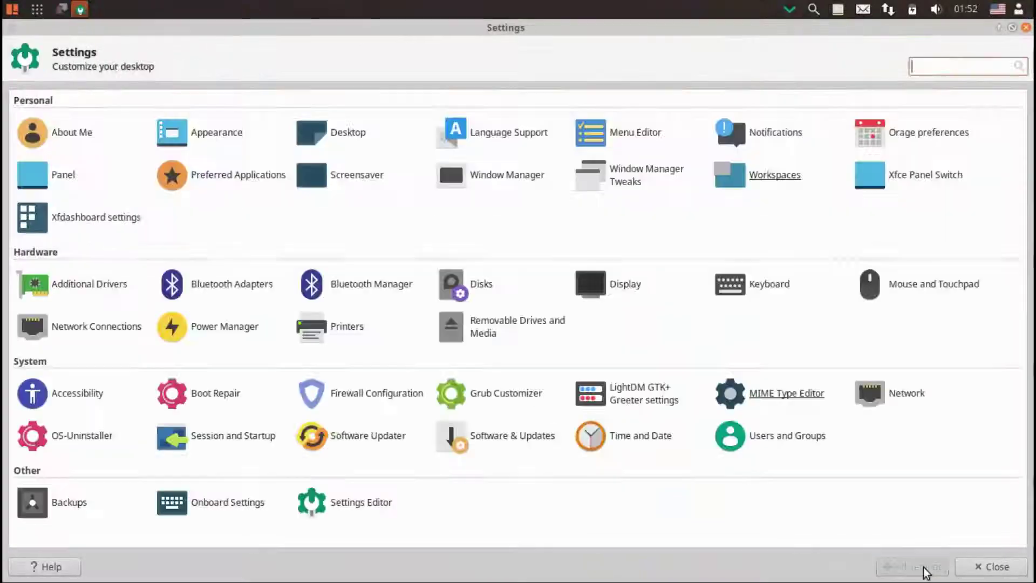
# - Open Xfce Panel Switch, look through the saved panel configurations, and close it
pyautogui.click(919, 178)
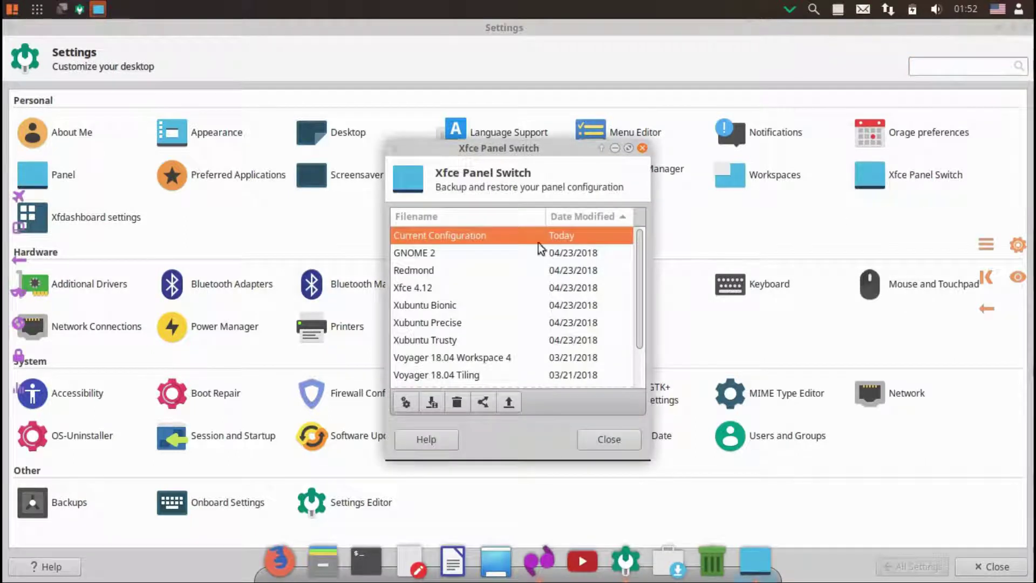
pyautogui.scroll(-2, 639, 291)
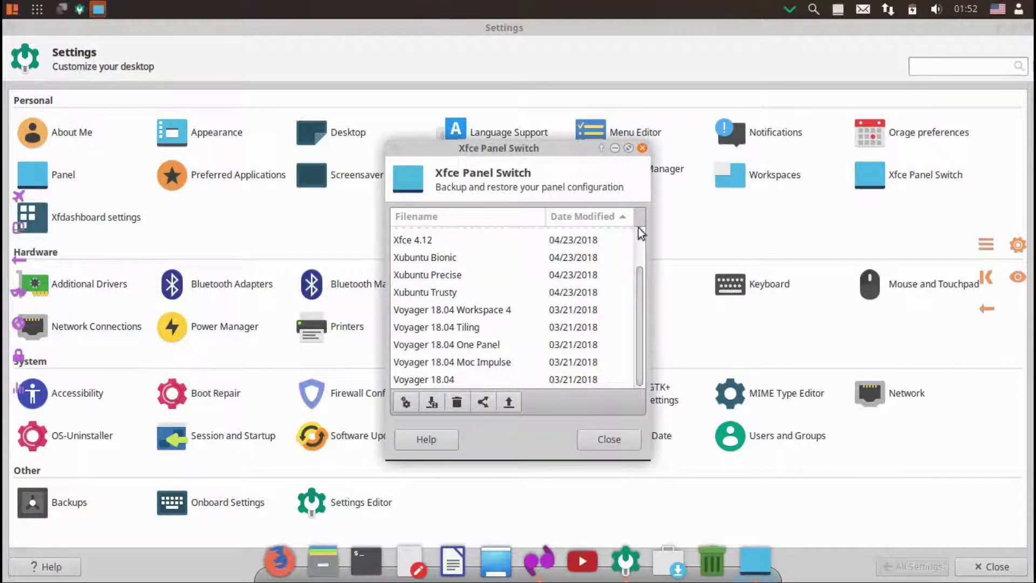
pyautogui.click(642, 147)
# - Select the xfdashboard-voyager-dark theme in the Xfdashboard settings and return to the settings overview
pyautogui.click(81, 216)
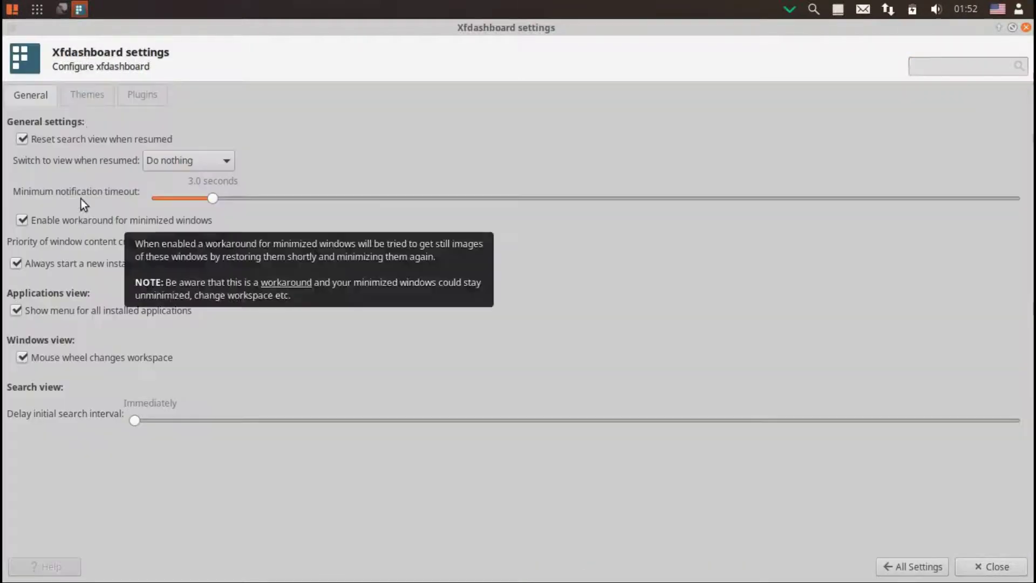
pyautogui.click(88, 95)
pyautogui.click(76, 241)
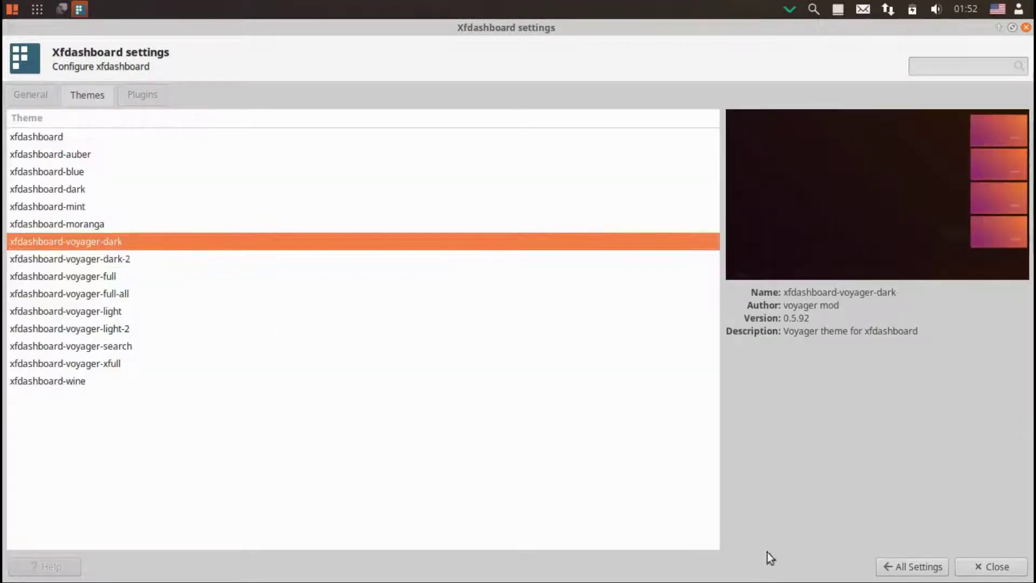
pyautogui.click(912, 565)
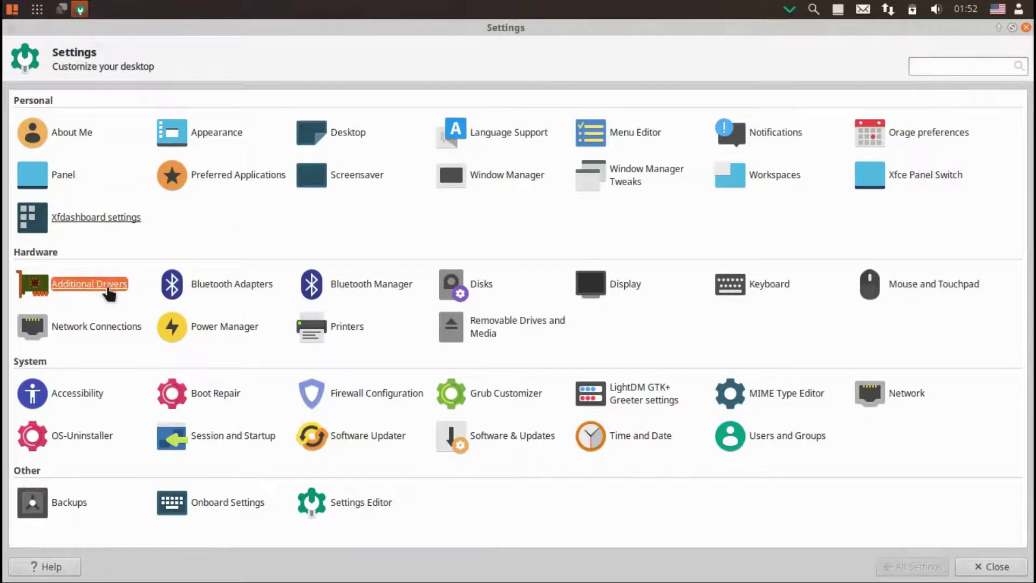
# - Open Additional Drivers, select the virtualbox-guest-x11-hwe option for the VirtualBox Graphics Adapter, and close the window without applying
pyautogui.click(89, 284)
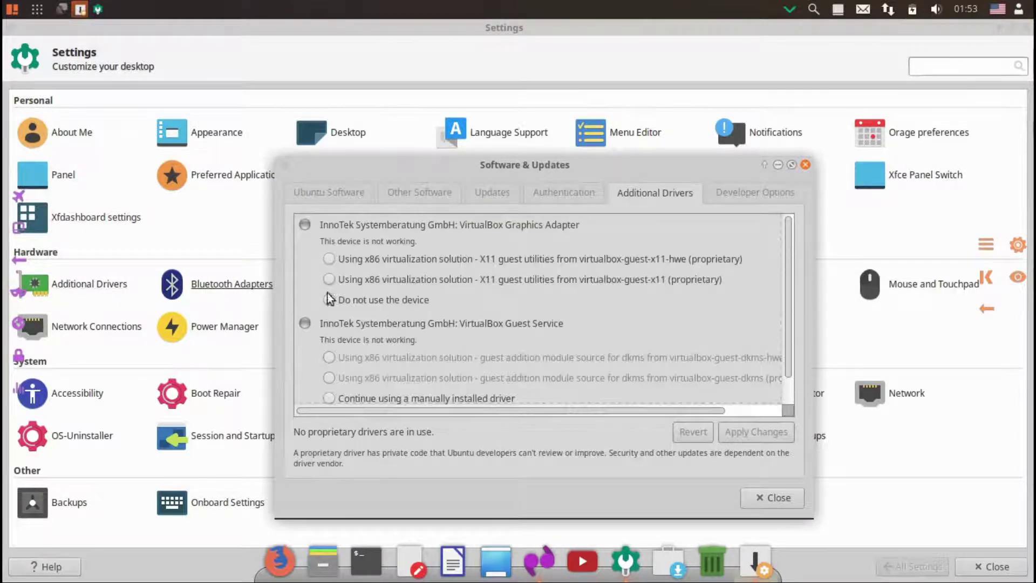
pyautogui.click(353, 260)
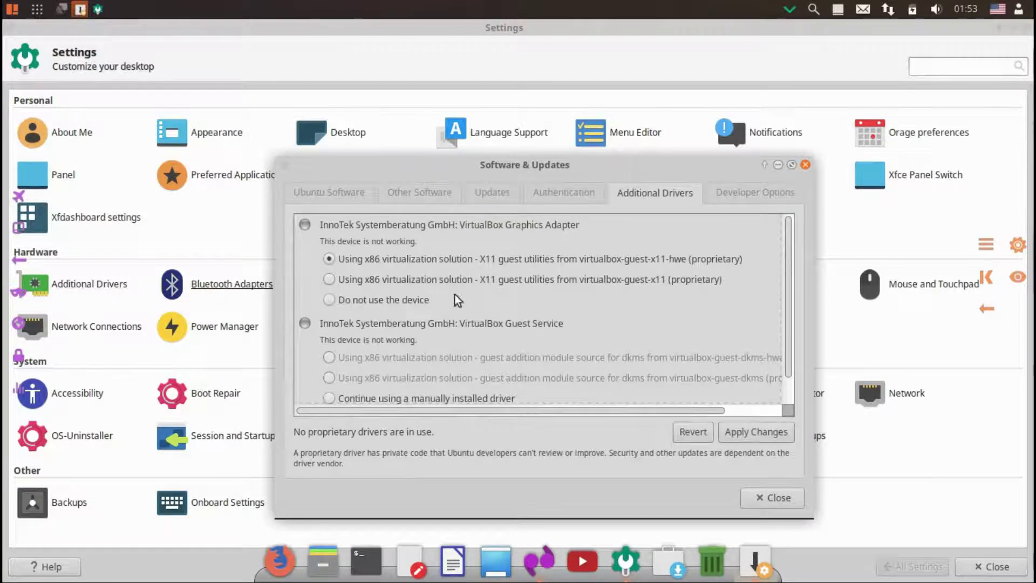
pyautogui.click(806, 170)
# - Try to open Bluetooth Adapters and Bluetooth Manager, and dismiss the dialog that comes up
pyautogui.click(268, 294)
pyautogui.click(363, 293)
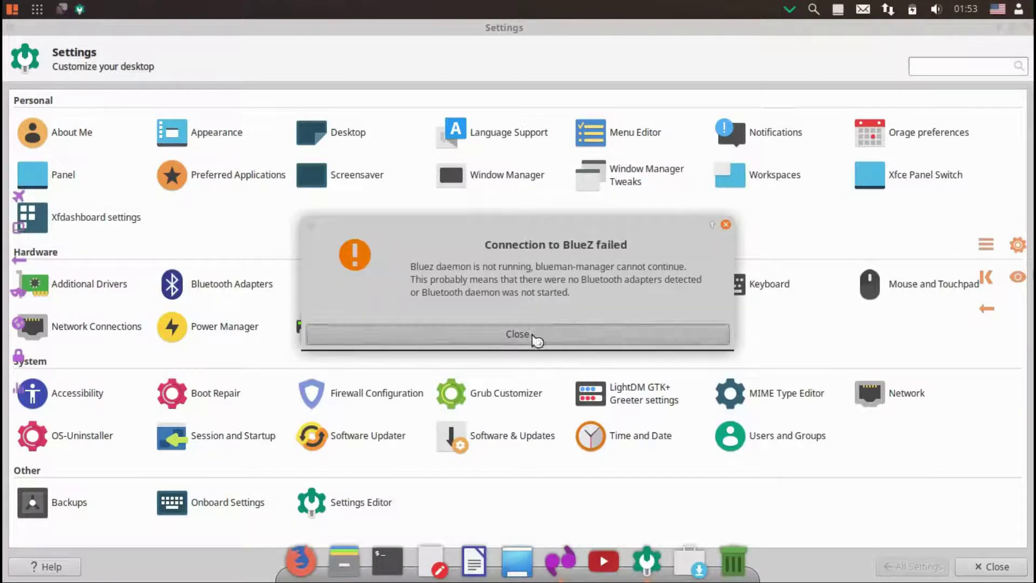
pyautogui.click(536, 335)
# - Open Disks, look at the CD/DVD drive and the 43 GB hard disk, and close the utility
pyautogui.click(312, 327)
pyautogui.click(292, 93)
pyautogui.click(722, 36)
pyautogui.click(708, 363)
pyautogui.click(325, 75)
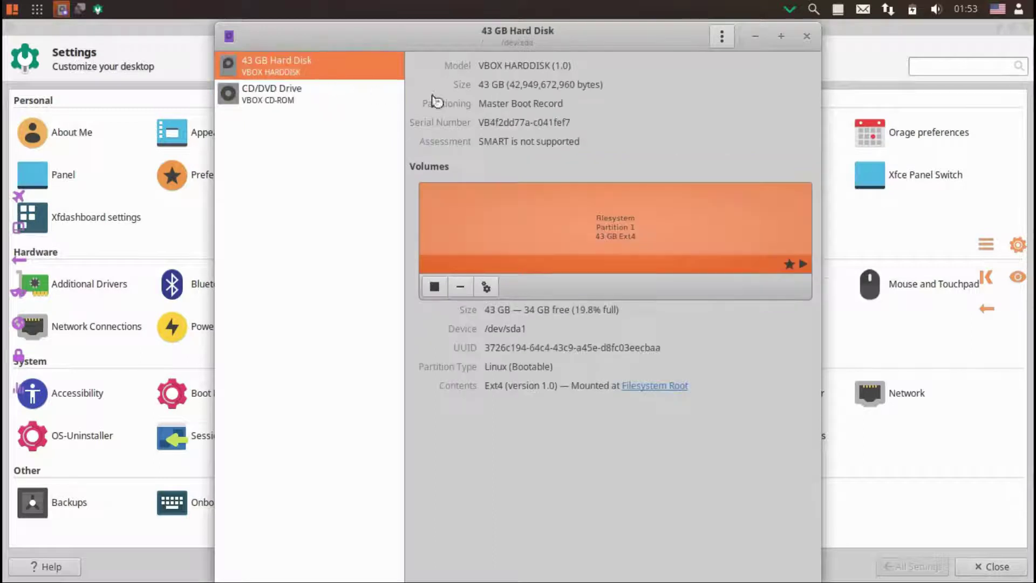
pyautogui.click(806, 40)
# - Open the Display settings, look at the available options, and return to the settings overview
pyautogui.click(630, 288)
pyautogui.click(913, 144)
pyautogui.click(913, 154)
pyautogui.click(912, 566)
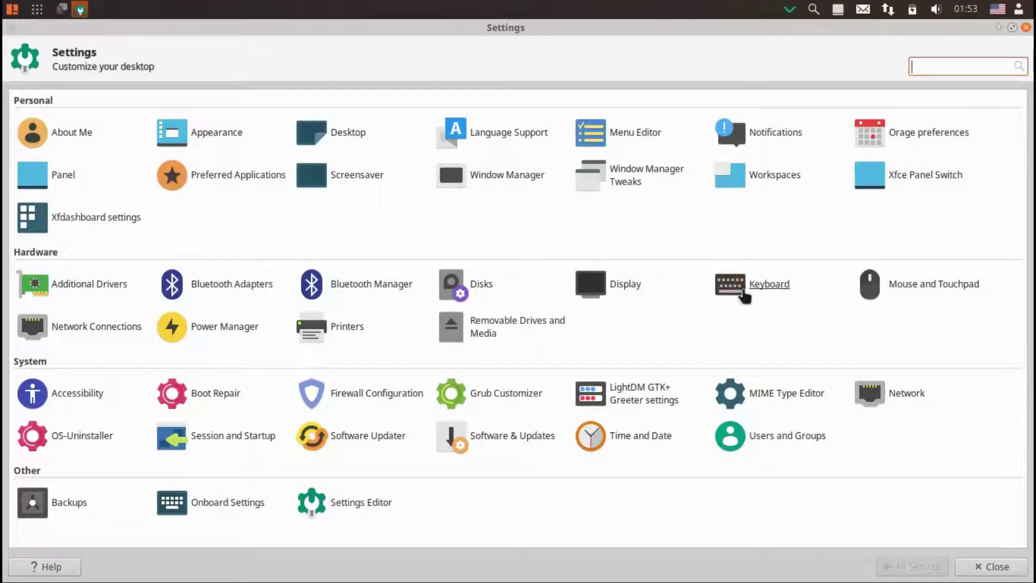
# - Look through the Keyboard application shortcuts and layout settings, and return to the settings overview
pyautogui.click(726, 297)
pyautogui.click(108, 102)
pyautogui.click(179, 102)
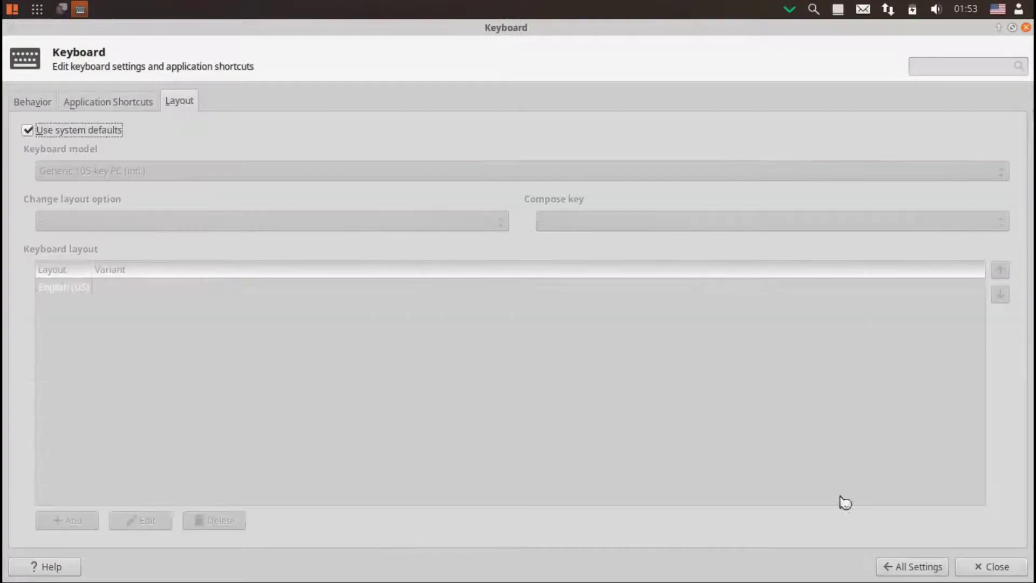
pyautogui.click(912, 566)
# - Look through the Mouse and Touchpad behavior and theme settings, and return to the settings overview
pyautogui.click(877, 284)
pyautogui.click(96, 102)
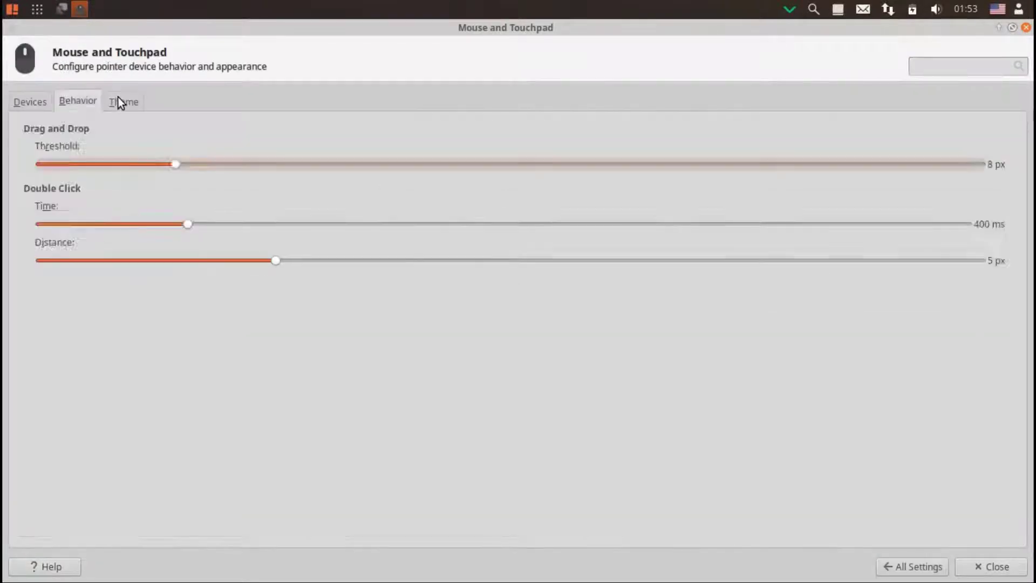
pyautogui.click(120, 102)
pyautogui.click(924, 564)
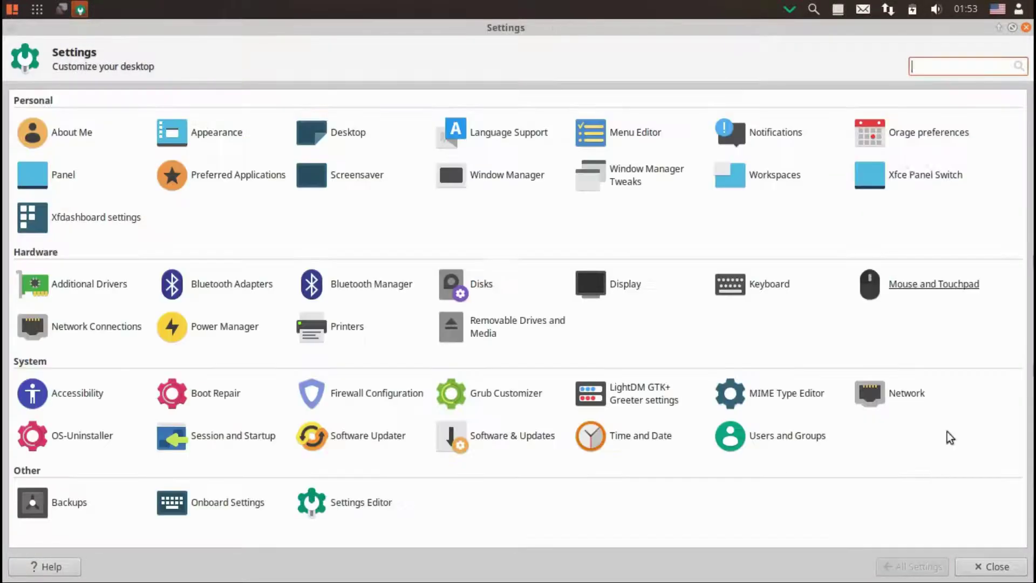
# - Open Network Connections, look at the connection types offered for a new connection, cancel it, and close the window
pyautogui.click(82, 332)
pyautogui.click(306, 451)
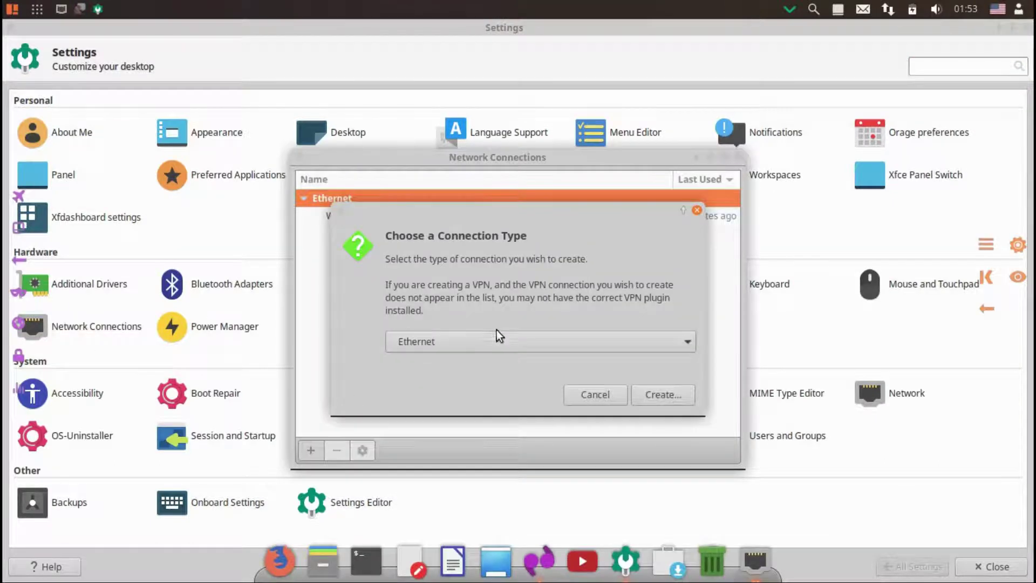
pyautogui.click(497, 341)
pyautogui.press('Escape')
pyautogui.click(594, 395)
pyautogui.click(730, 158)
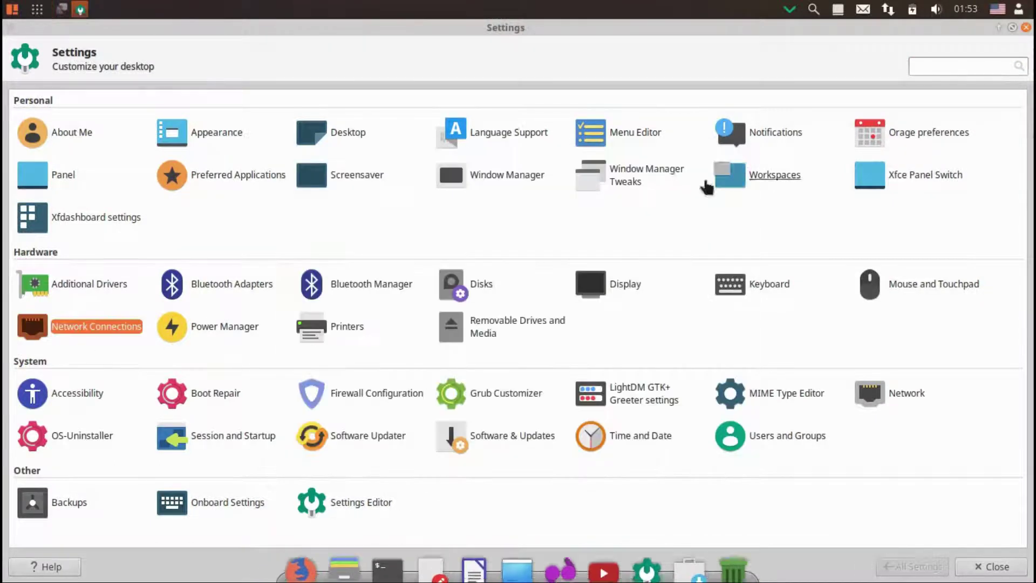
# - Look through the Power Manager's system, display, security and device pages including the innotek battery details, and return to the overview
pyautogui.click(234, 324)
pyautogui.click(91, 98)
pyautogui.click(144, 99)
pyautogui.click(199, 99)
pyautogui.click(256, 99)
pyautogui.click(83, 181)
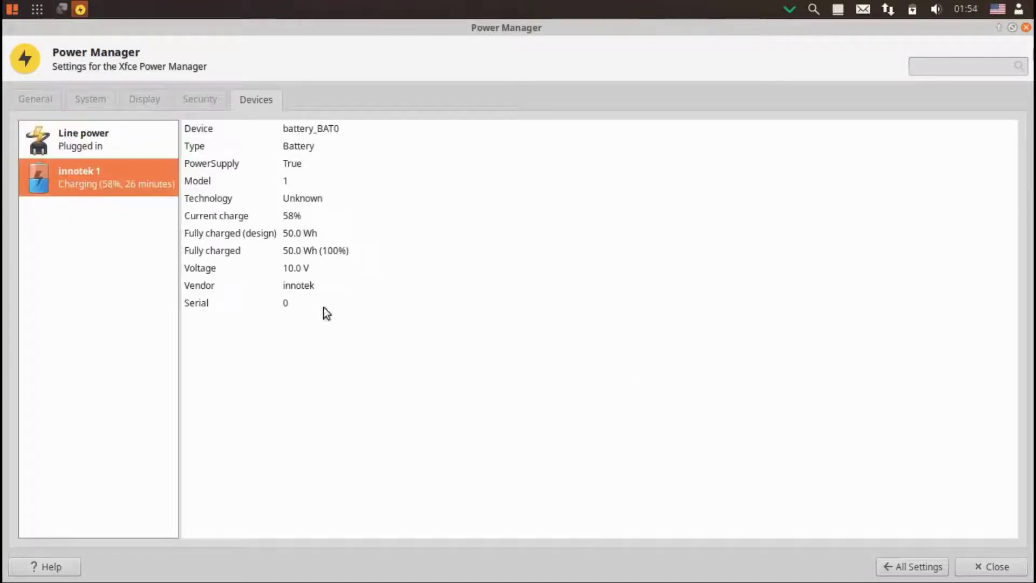
pyautogui.click(889, 567)
# - Open Printers, view the device choices for adding a new printer, and close both windows without adding one
pyautogui.click(348, 326)
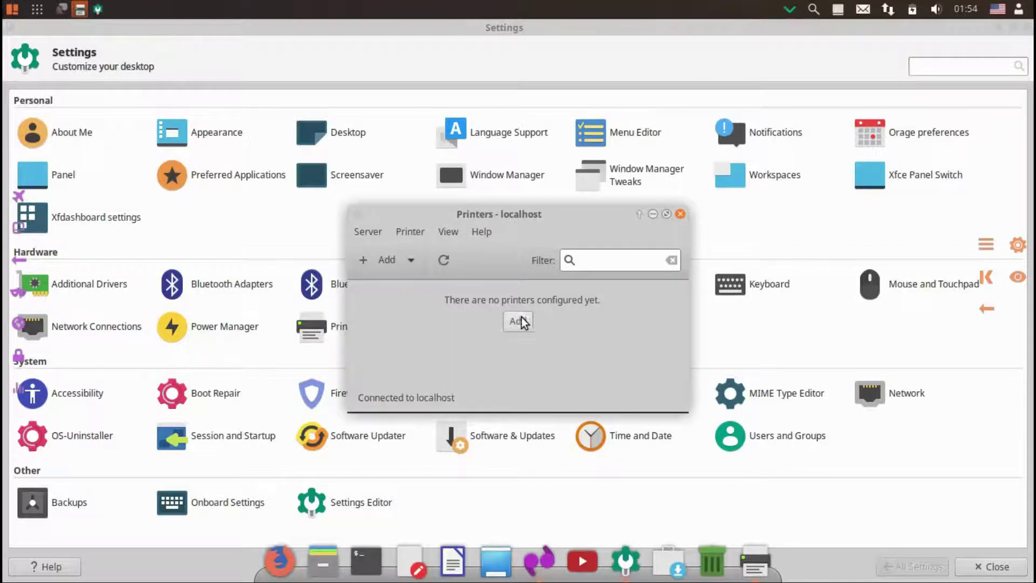
pyautogui.click(518, 321)
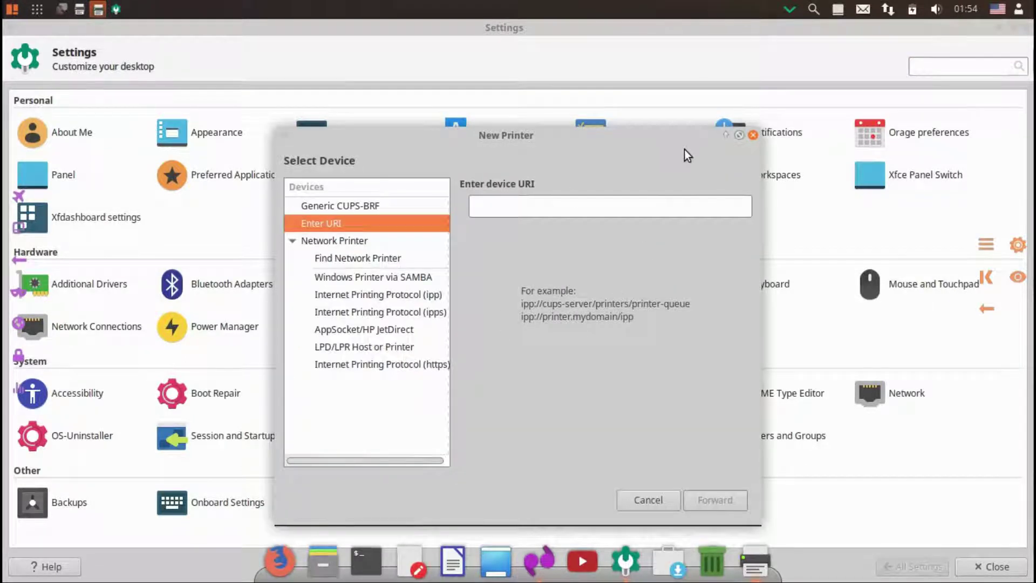
pyautogui.click(753, 134)
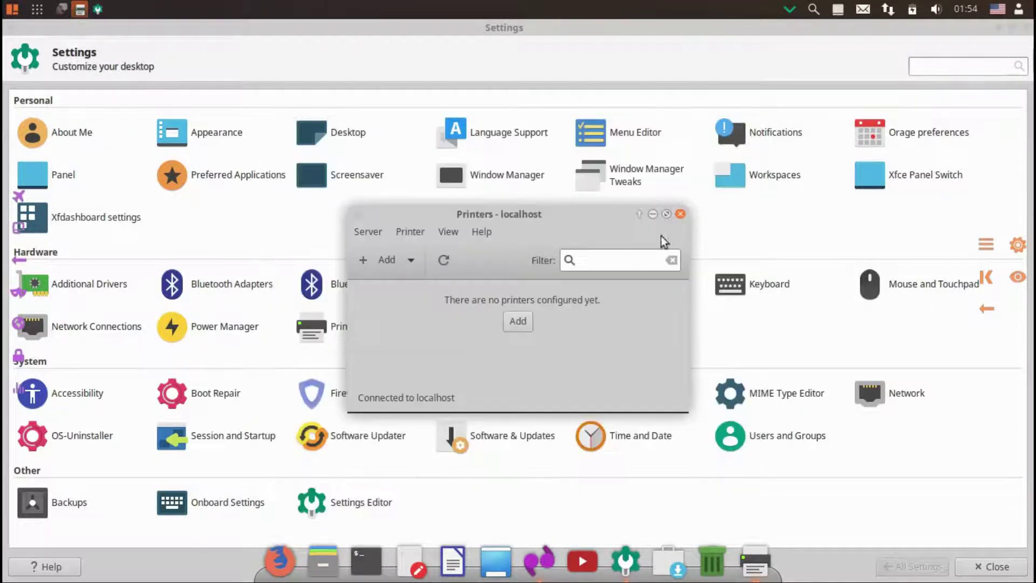
pyautogui.click(678, 211)
# - Open Removable Drives and Media, look through the multimedia, camera, PDA, printer and input device settings, and close it
pyautogui.click(493, 329)
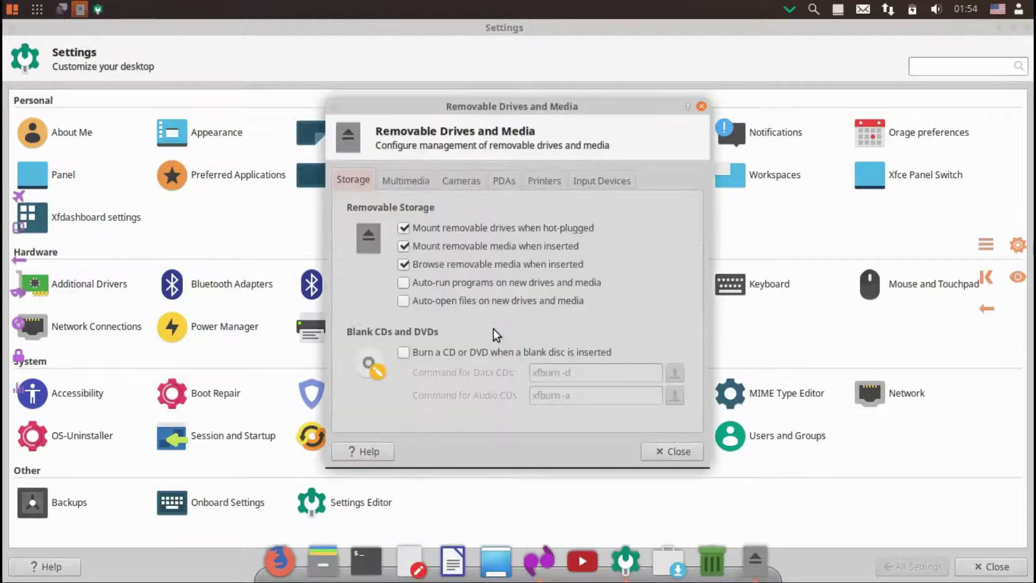
pyautogui.click(405, 180)
pyautogui.click(461, 181)
pyautogui.click(504, 180)
pyautogui.click(544, 180)
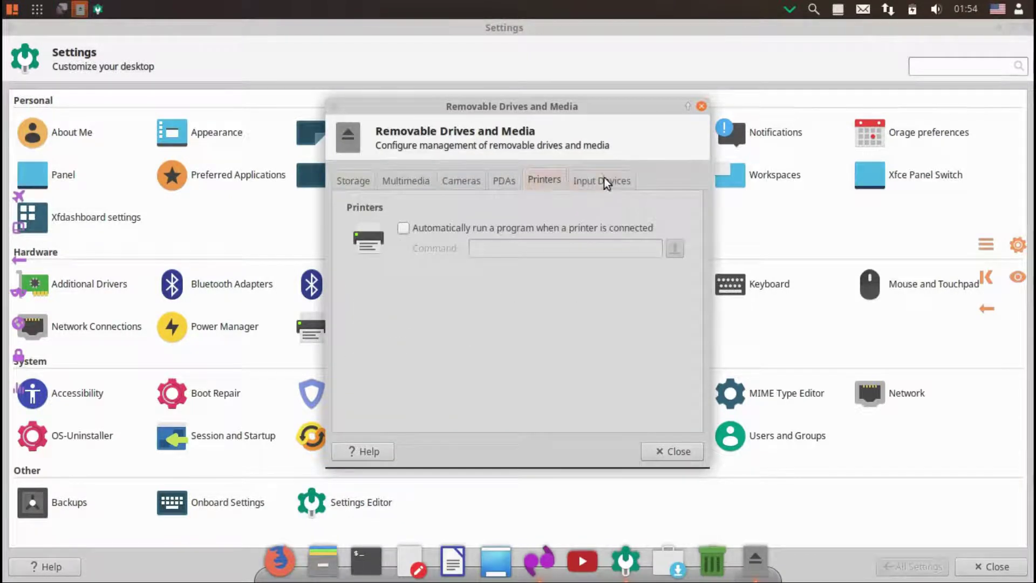
pyautogui.click(601, 180)
pyautogui.click(701, 106)
# - Look through the Accessibility keyboard and mouse settings, and return to the settings overview
pyautogui.click(52, 393)
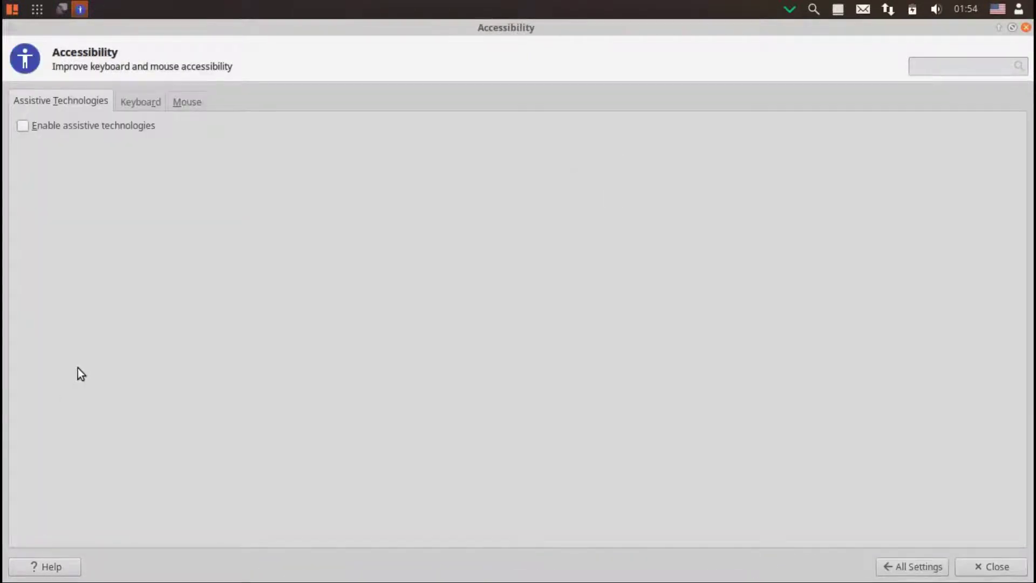
pyautogui.click(147, 100)
pyautogui.hotkey('alt', 'm')
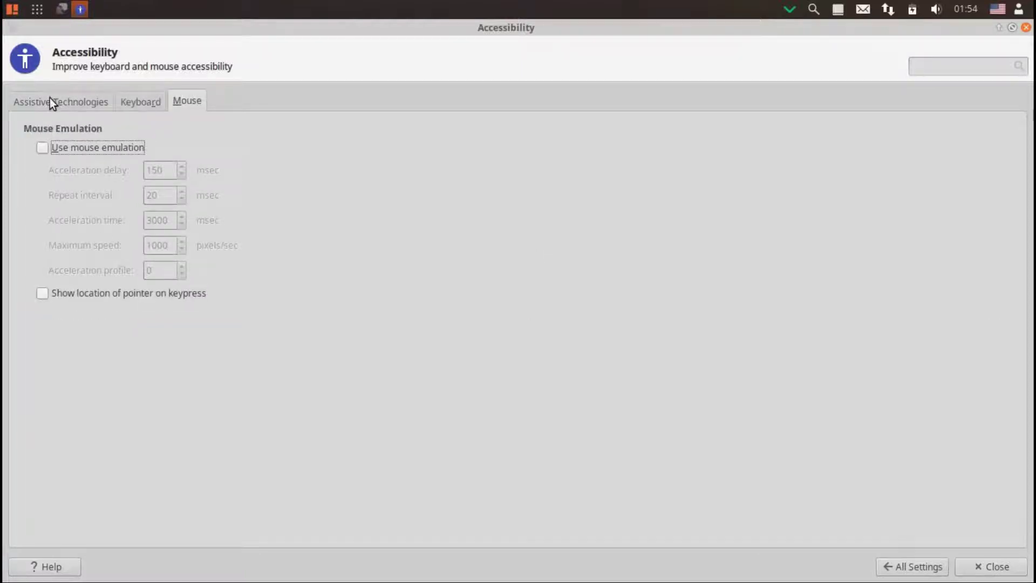
pyautogui.click(912, 567)
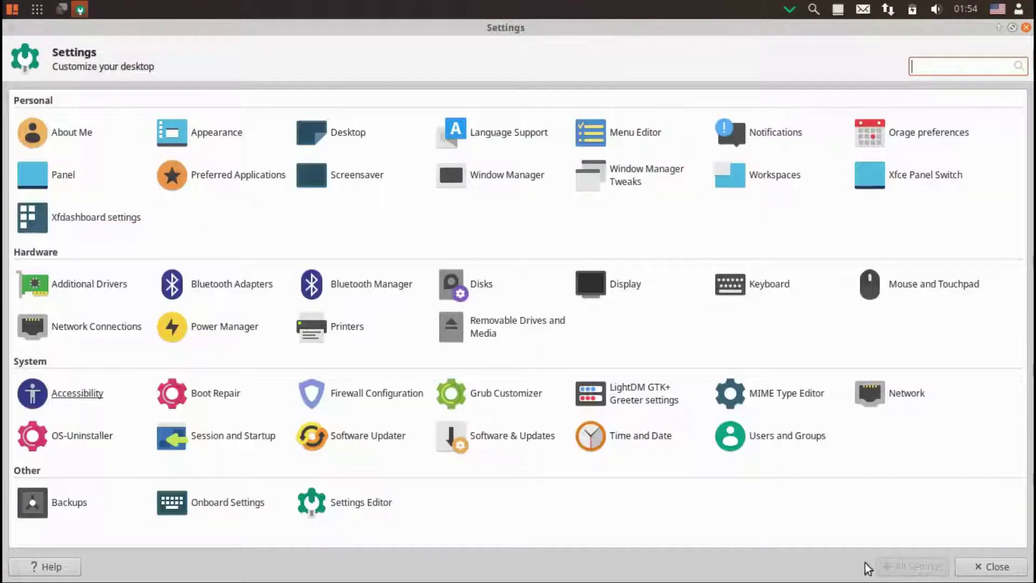
# - Enable assistive technologies in the Accessibility settings and return to the settings overview
pyautogui.click(98, 396)
pyautogui.click(23, 126)
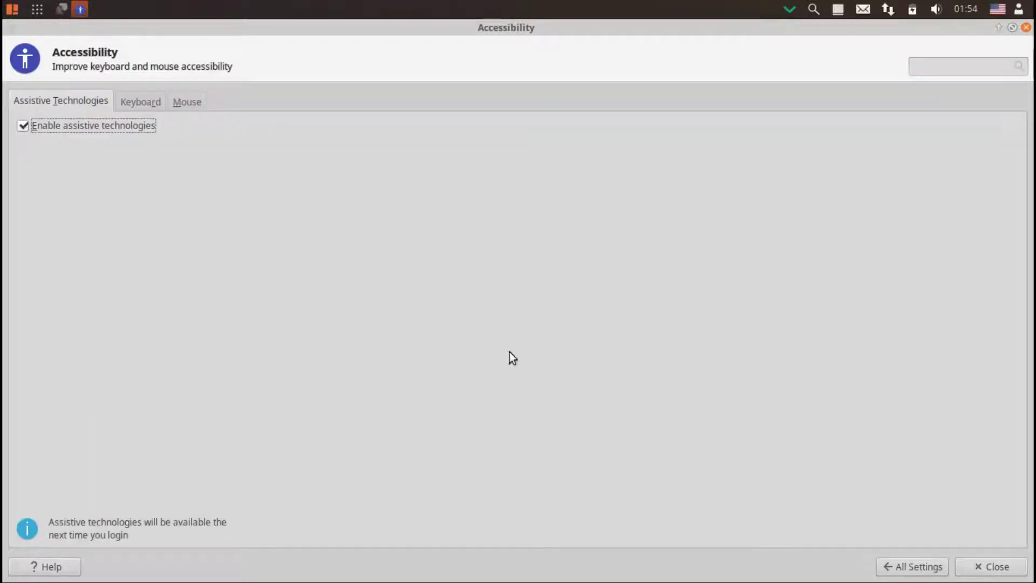
pyautogui.click(907, 567)
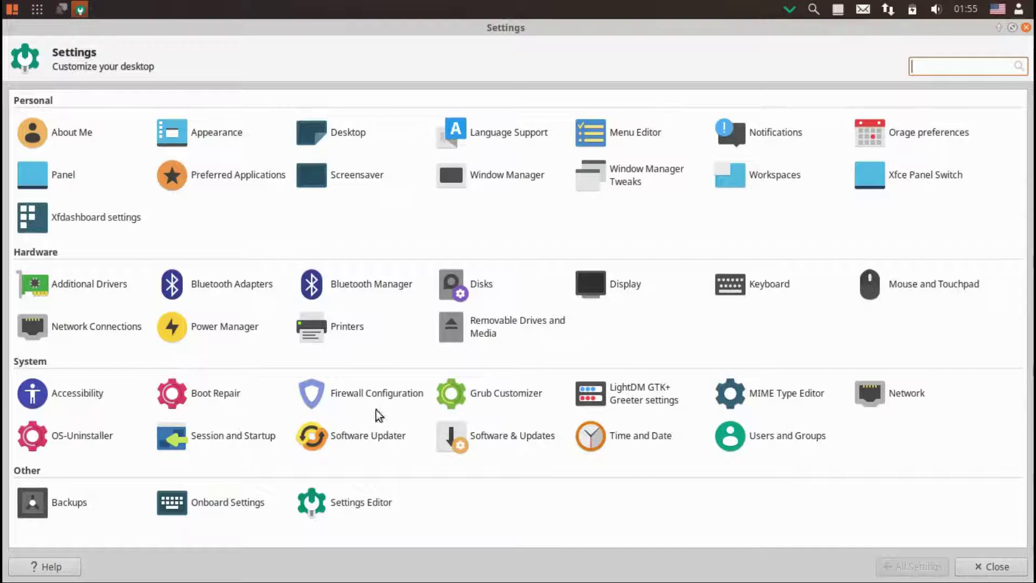
# - Start Boot Repair and dismiss it
pyautogui.click(213, 397)
pyautogui.click(576, 378)
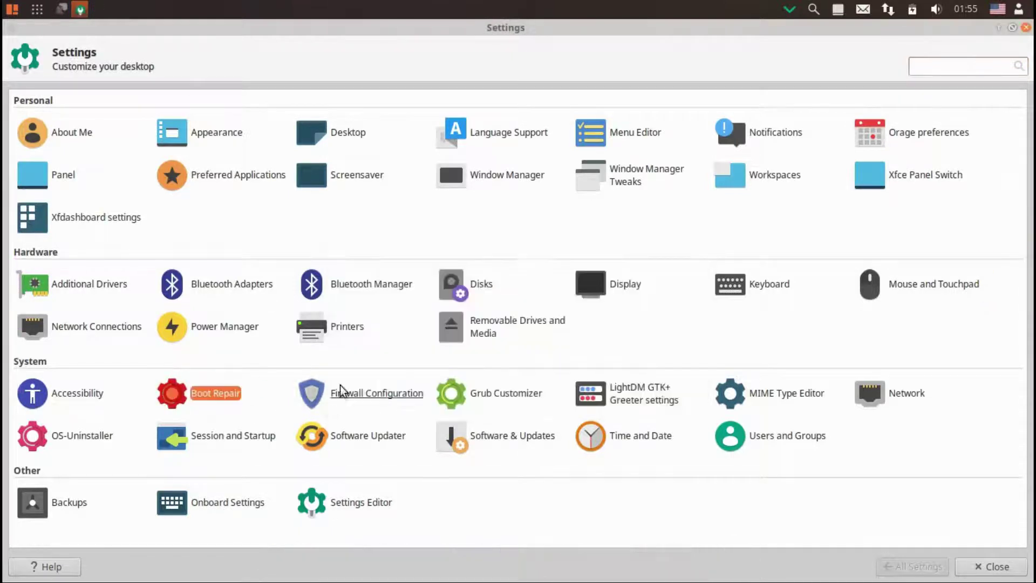
# - Open Firewall Configuration by entering the account password, look at its report and log, and close it
pyautogui.click(378, 393)
pyautogui.write('*****')
pyautogui.press('Return')
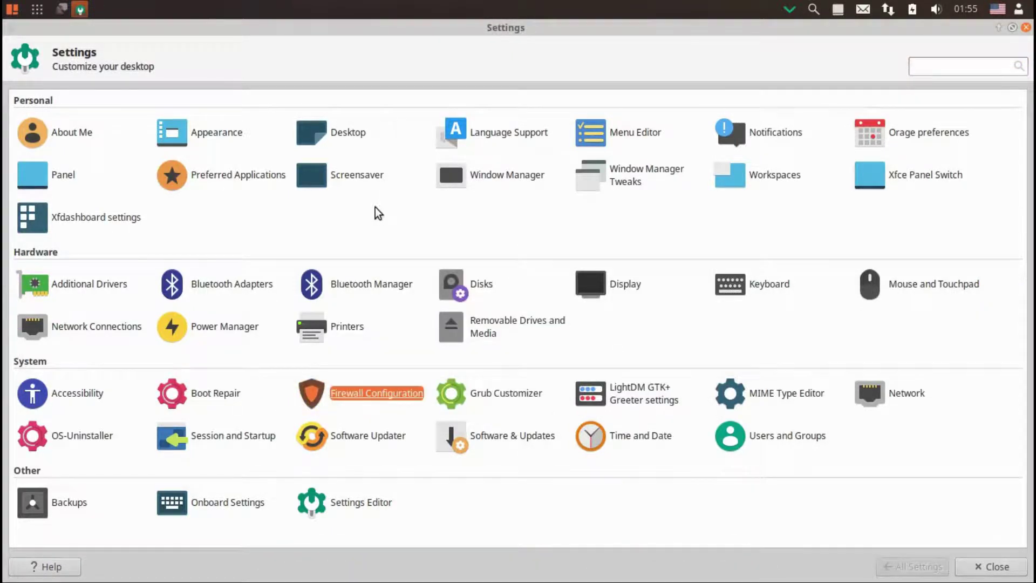
pyautogui.click(537, 262)
pyautogui.click(608, 259)
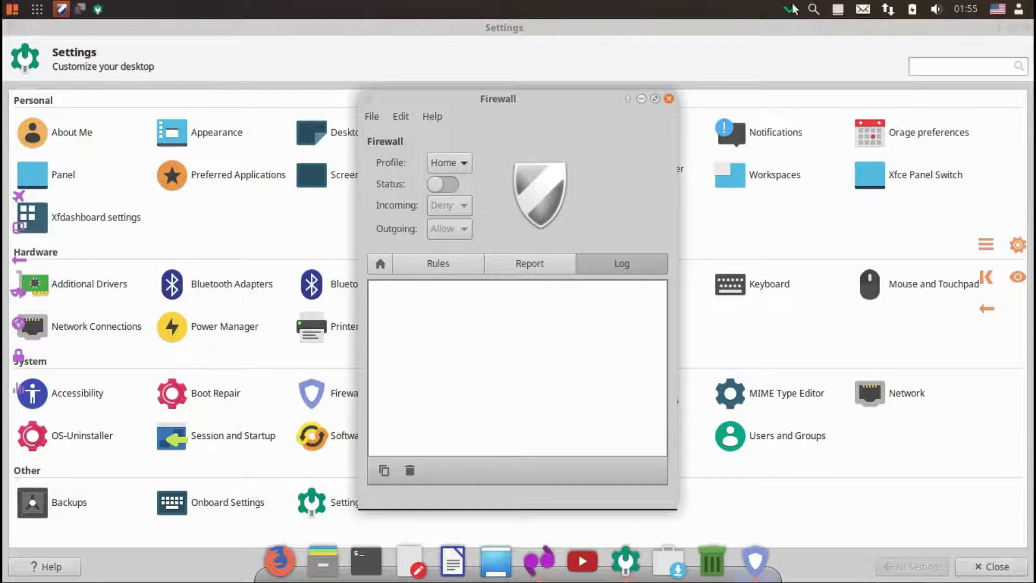
pyautogui.moveTo(453, 130); pyautogui.dragTo(256, 154)
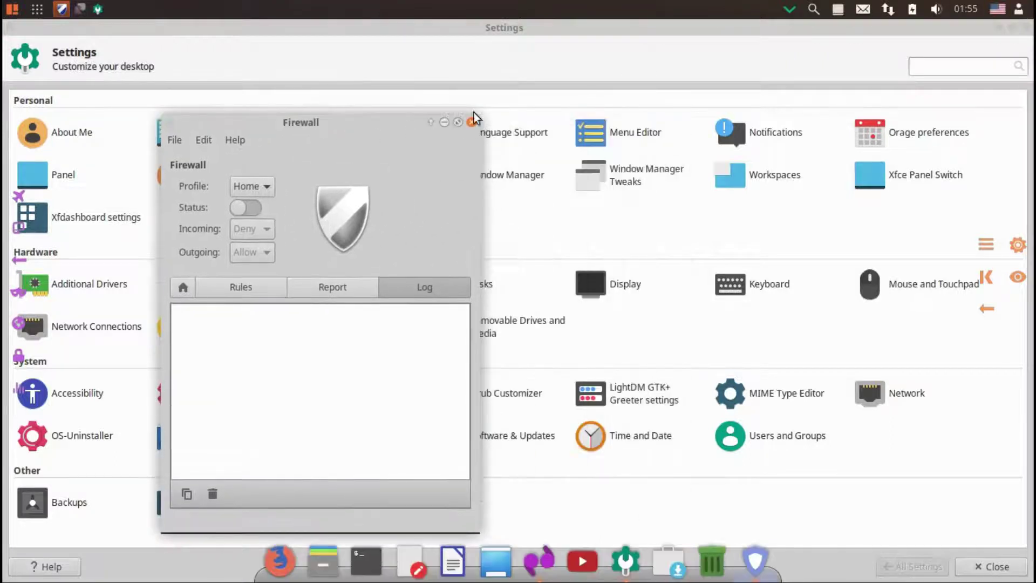
pyautogui.click(471, 122)
# - Open Grub Customizer by entering the account password, look through its general and appearance settings, and leave it
pyautogui.click(492, 394)
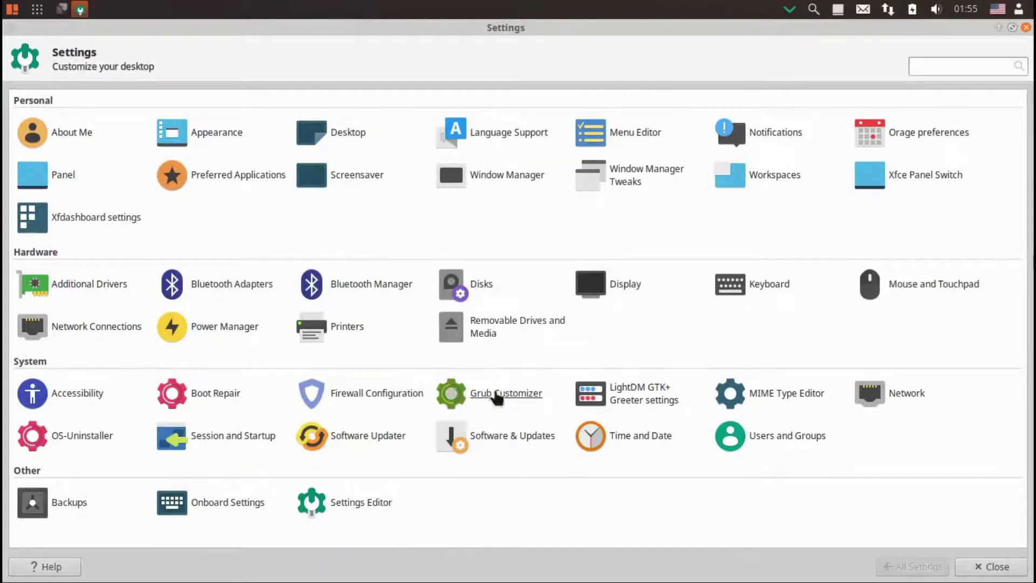
pyautogui.write('******')
pyautogui.press('Return')
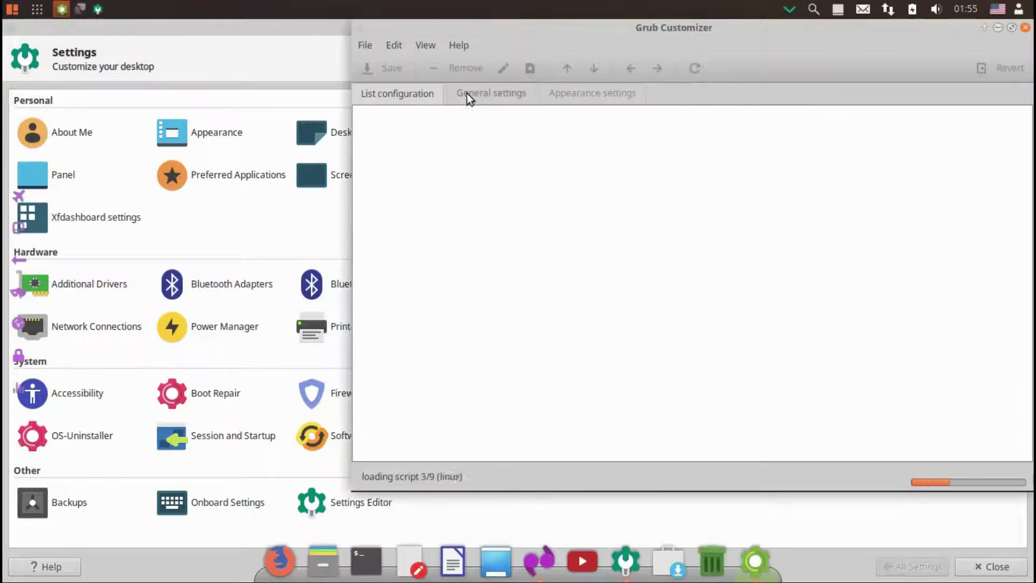
pyautogui.click(473, 89)
pyautogui.click(631, 95)
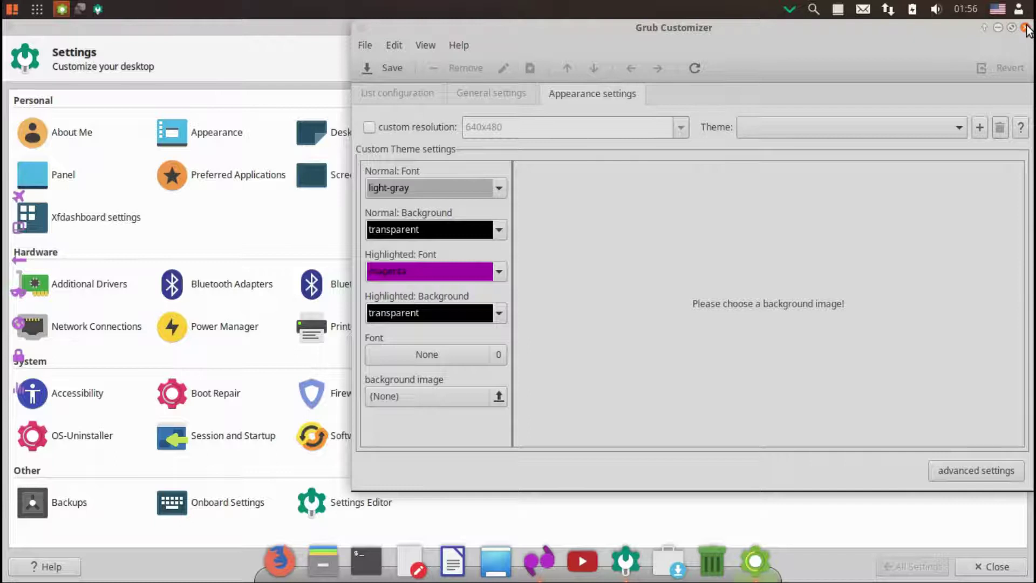
pyautogui.hotkey('ctrl', 'q')
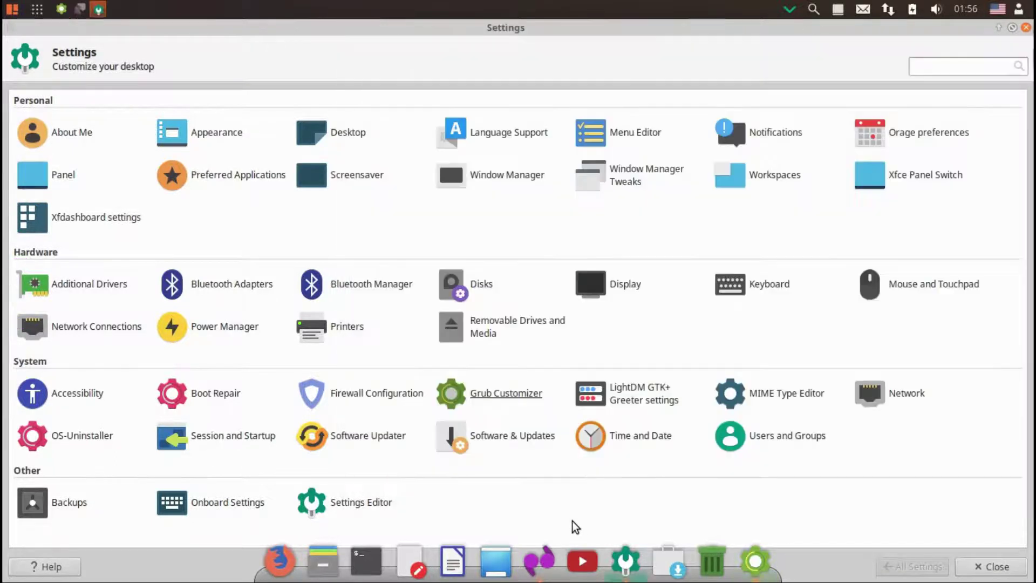
# - Open the LightDM GTK+ Greeter settings by entering the account password, look through the pages, and close the window
pyautogui.click(618, 397)
pyautogui.write('*****')
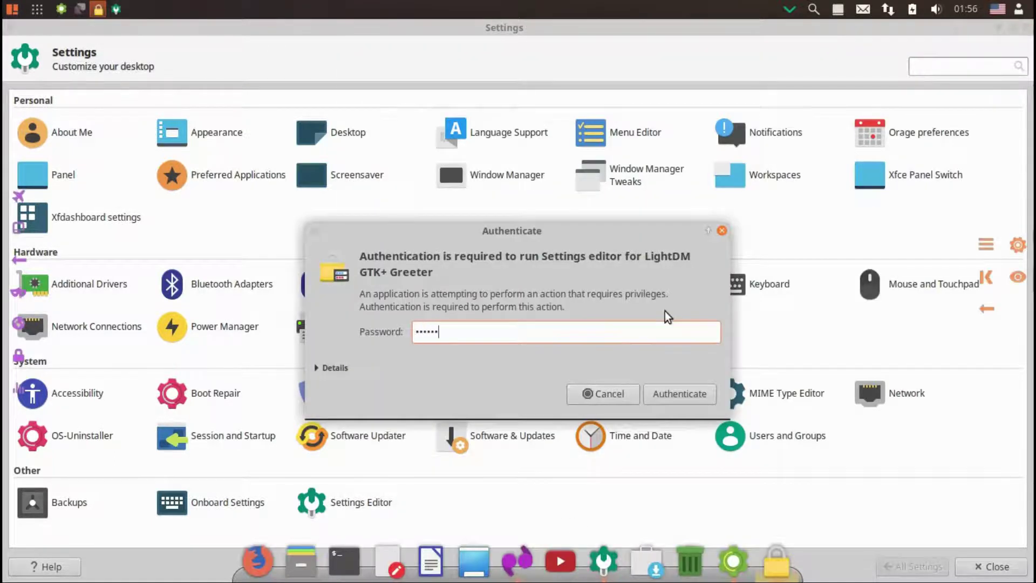
pyautogui.press('Return')
pyautogui.click(464, 102)
pyautogui.click(650, 100)
pyautogui.click(909, 100)
pyautogui.click(1026, 28)
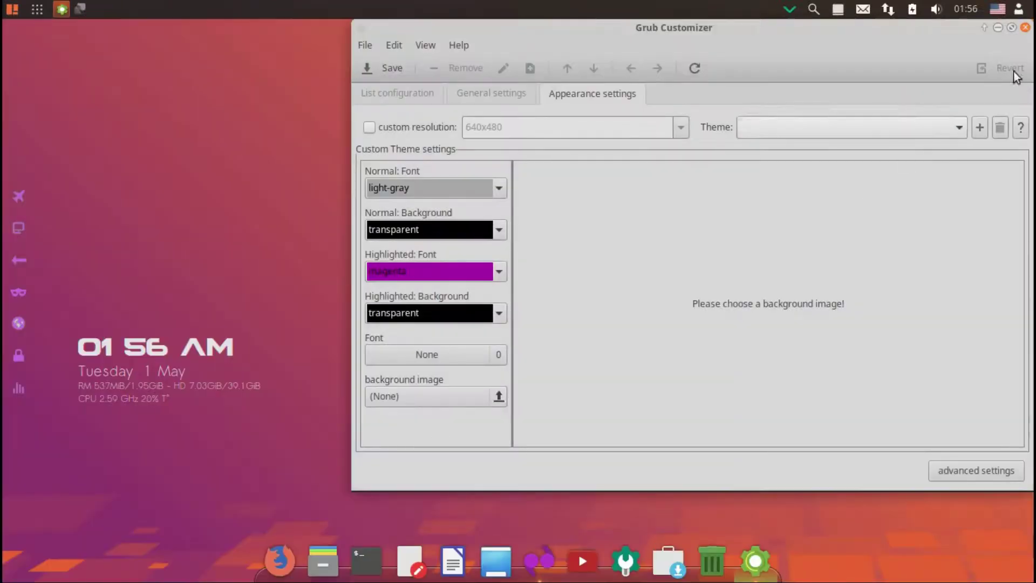
# - Close Grub Customizer and reopen the settings manager maximized
pyautogui.click(1025, 28)
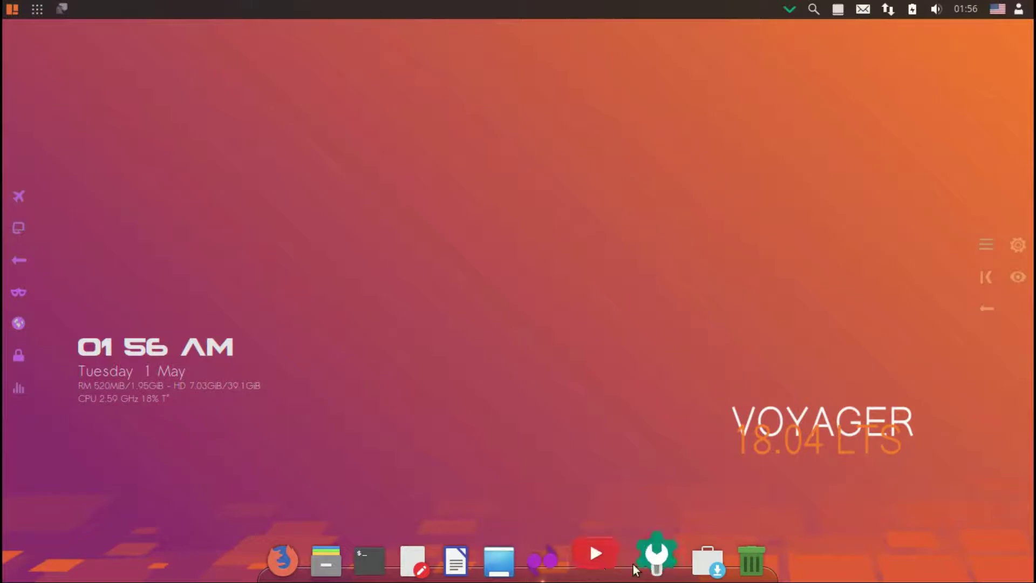
pyautogui.click(661, 558)
pyautogui.doubleClick(678, 98)
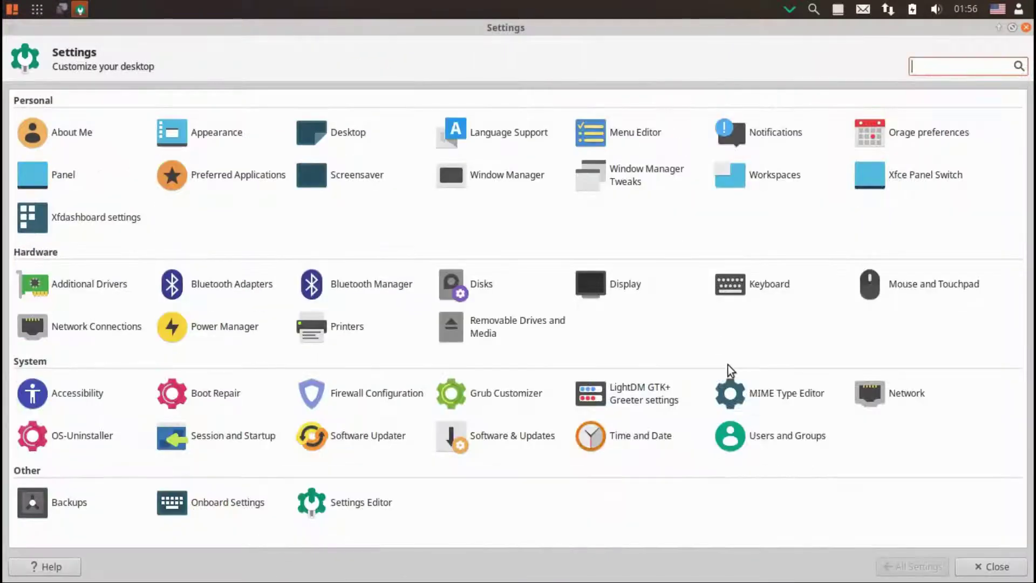
# - Open the MIME Type Editor maximized, inspect entries at the end of the list such as x-content/blank-cd, and close it
pyautogui.click(749, 396)
pyautogui.doubleClick(696, 151)
pyautogui.moveTo(1021, 122); pyautogui.dragTo(1001, 576)
pyautogui.click(163, 253)
pyautogui.click(114, 312)
pyautogui.click(303, 273)
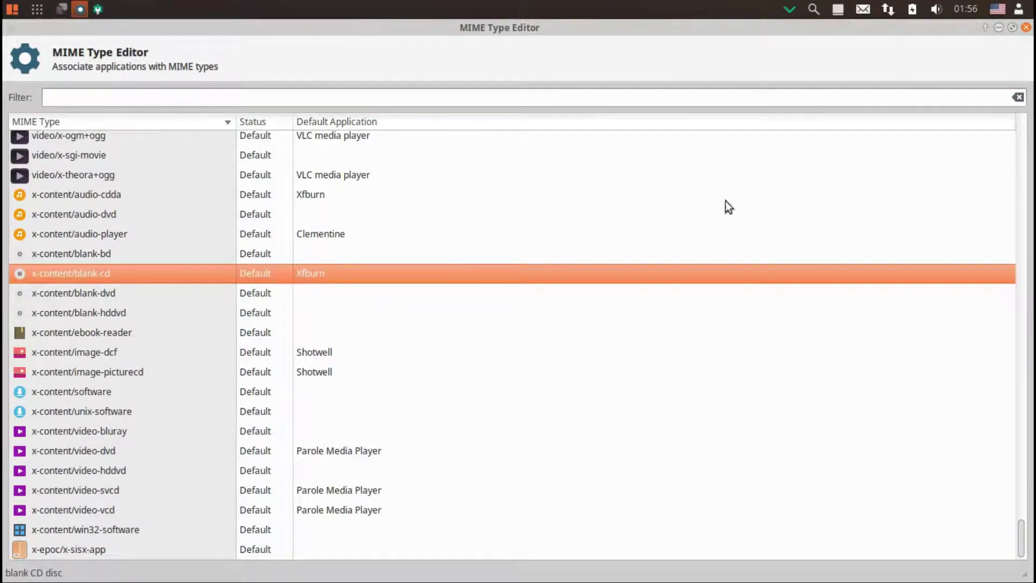
pyautogui.click(1026, 28)
# - Open the Network settings, look through the pages, and close the window
pyautogui.click(869, 393)
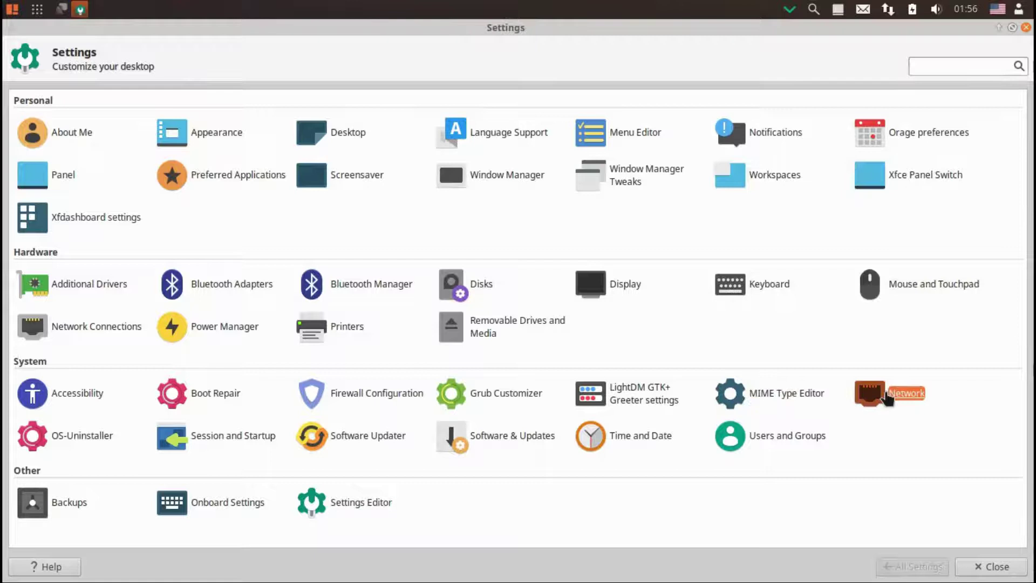
pyautogui.click(483, 189)
pyautogui.click(527, 188)
pyautogui.click(626, 164)
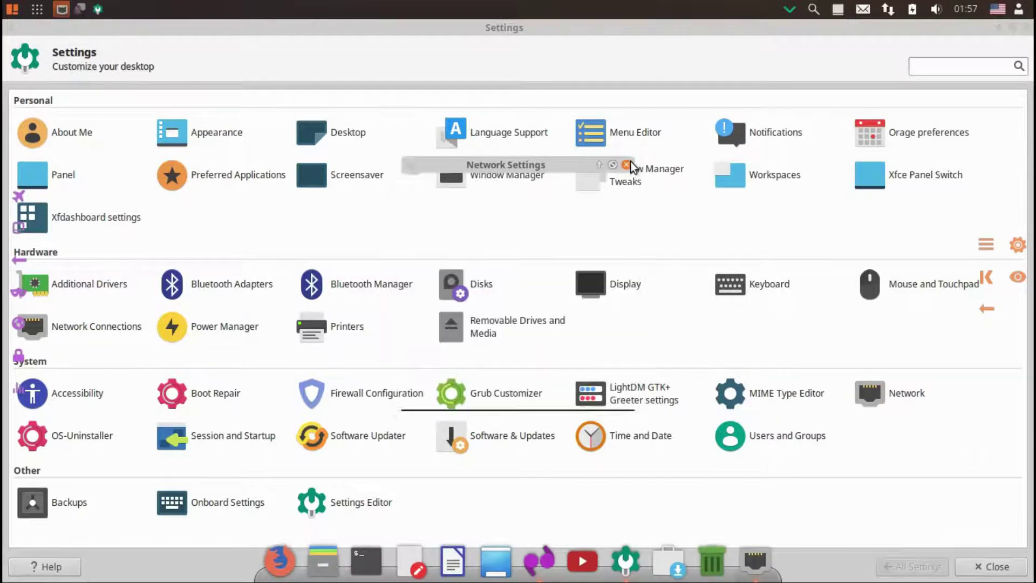
# - Open Session and Startup, look through its pages and entries, and return to the overview of all settings
pyautogui.click(205, 435)
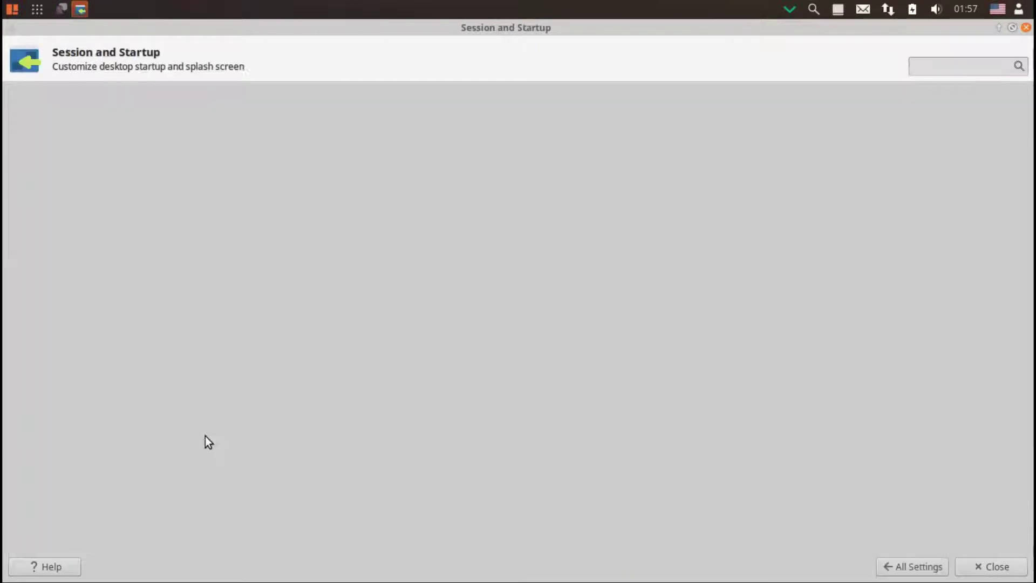
pyautogui.click(74, 102)
pyautogui.click(38, 149)
pyautogui.click(41, 166)
pyautogui.click(41, 184)
pyautogui.click(151, 101)
pyautogui.click(213, 101)
pyautogui.click(262, 103)
pyautogui.click(899, 565)
# - Open the Software Updater, start installing the Papirus Icon Theme update, and minimize the updater window
pyautogui.click(378, 437)
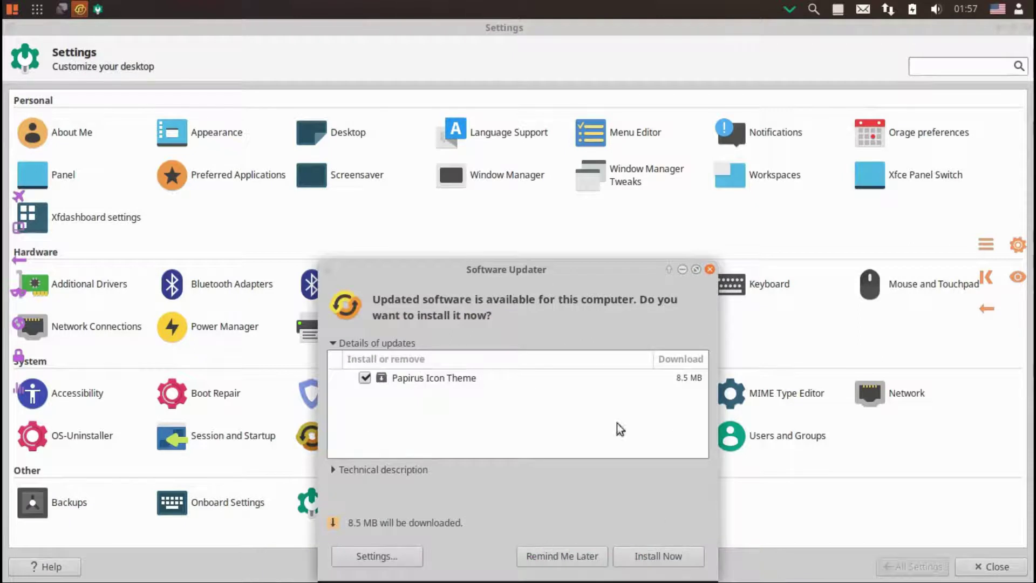
pyautogui.click(652, 550)
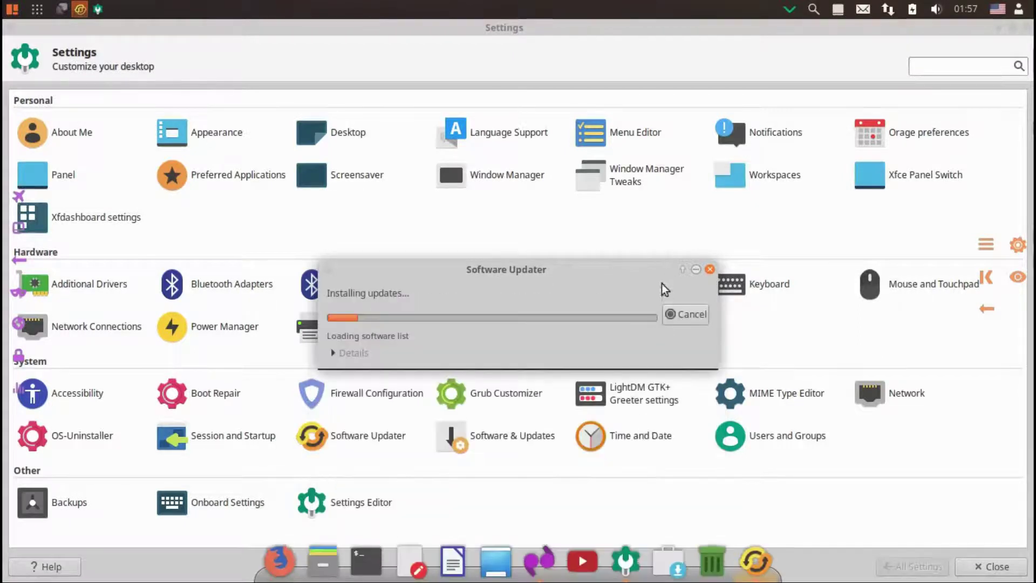
pyautogui.click(696, 269)
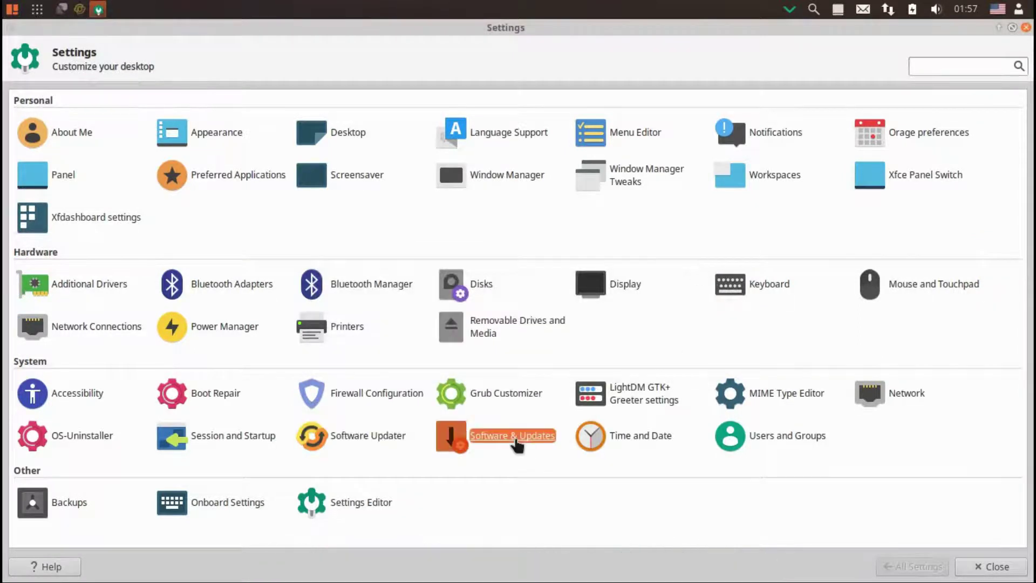
# - Open Software & Updates, look through the Updates, Authentication and Developer Options pages, and close it
pyautogui.click(515, 440)
pyautogui.click(492, 192)
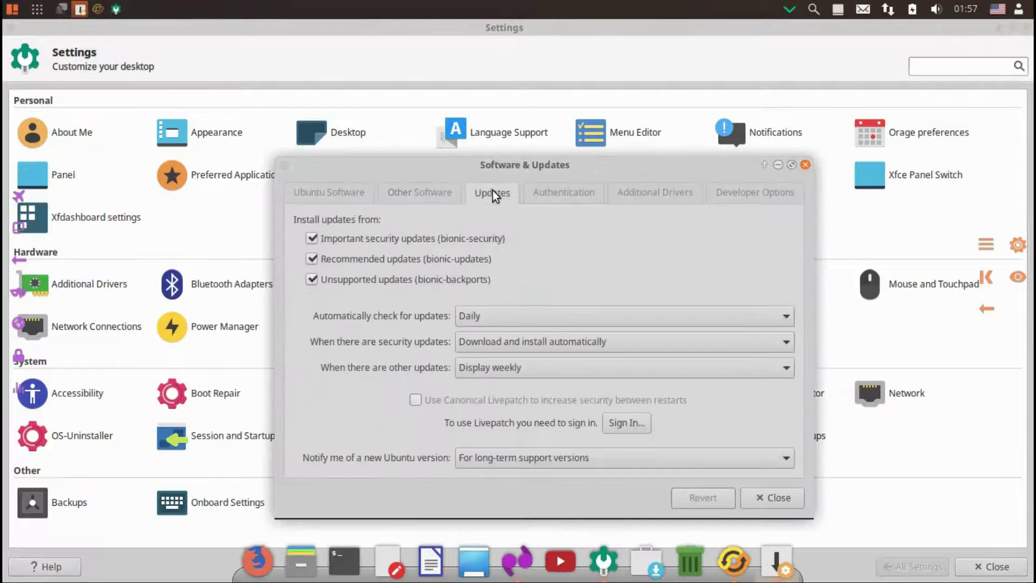
pyautogui.click(565, 190)
pyautogui.click(730, 190)
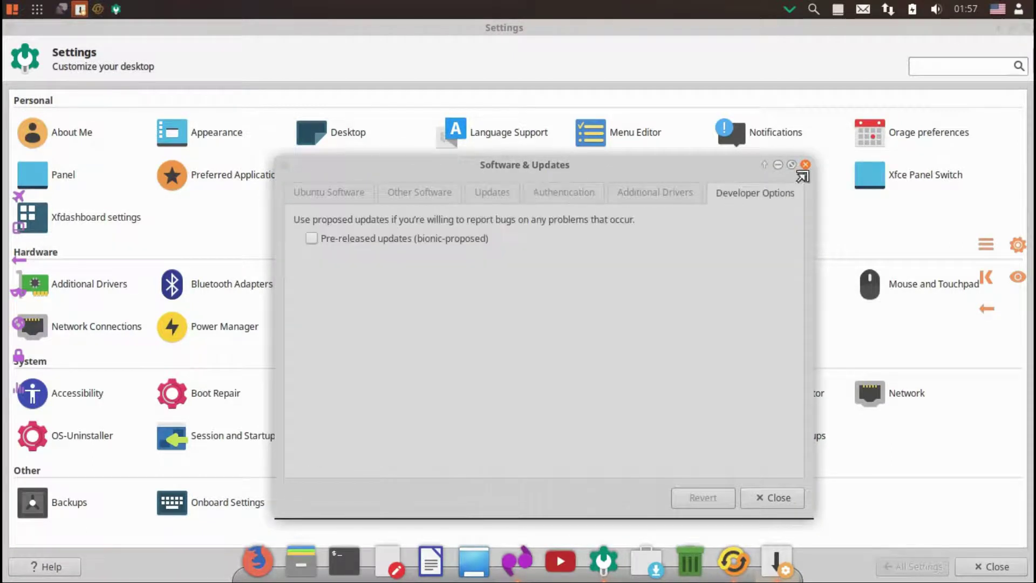
pyautogui.click(804, 165)
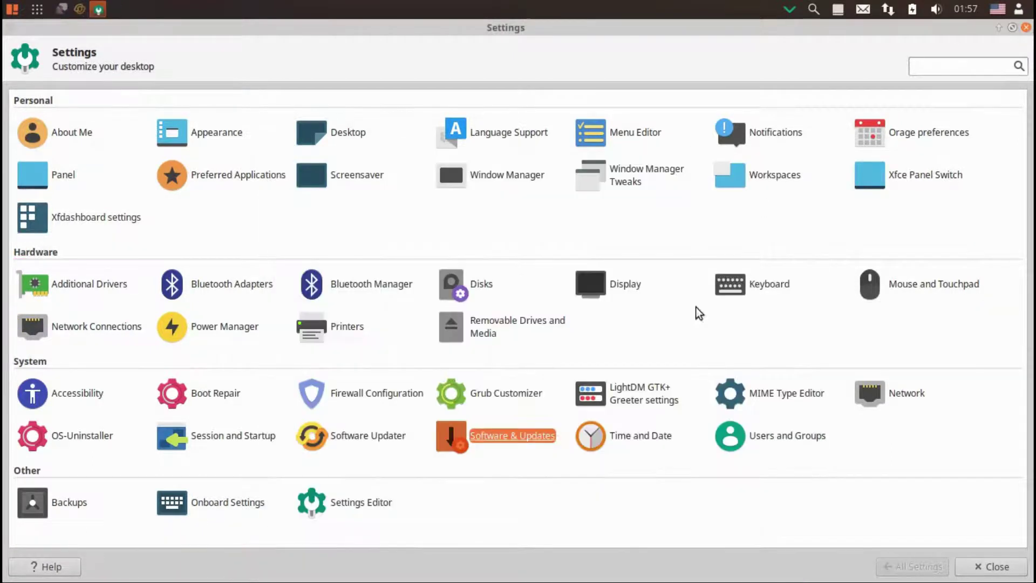
# - Open the Time and Date settings, unlock them by entering the account password, look them over, and close the window
pyautogui.click(630, 439)
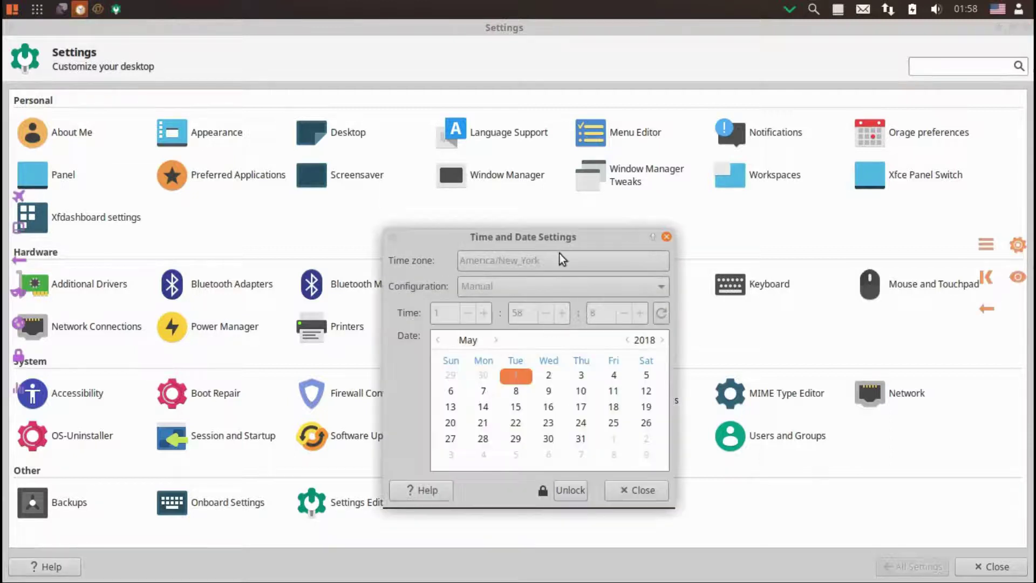
pyautogui.click(567, 490)
pyautogui.write('*****')
pyautogui.press('Return')
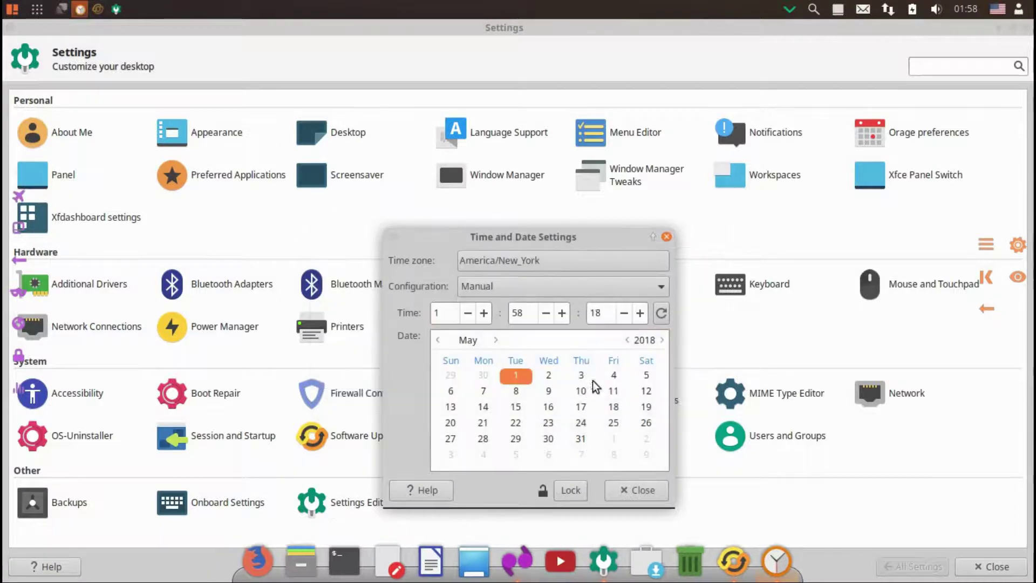
pyautogui.click(666, 236)
# - Open Users and Groups, bring up the new-user form by entering the account password, cancel it, and close the window
pyautogui.click(747, 432)
pyautogui.click(342, 276)
pyautogui.write('*****')
pyautogui.press('Return')
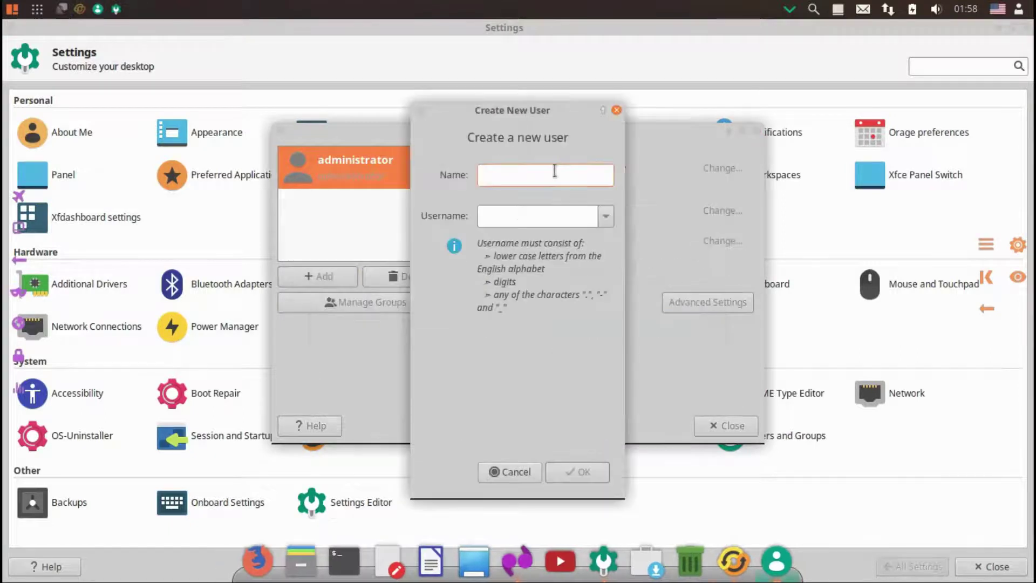
pyautogui.click(617, 110)
pyautogui.click(755, 131)
# - Open Backups, look through the Folders to save, Storage location and Scheduling pages, and close it
pyautogui.click(51, 502)
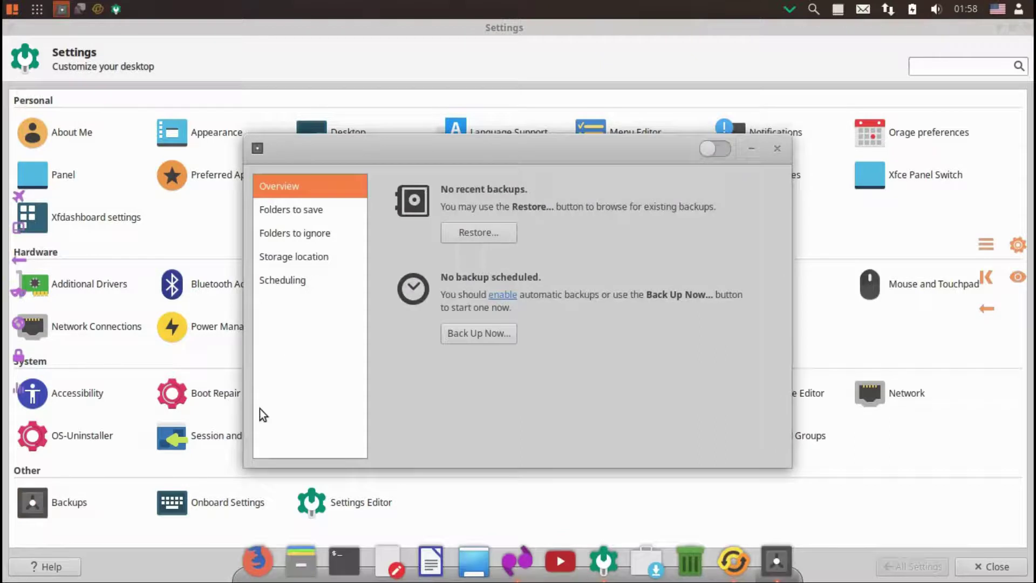
pyautogui.click(292, 209)
pyautogui.click(291, 257)
pyautogui.click(292, 279)
pyautogui.click(777, 148)
# - Open the Onboard preferences and look through the Window, Layout, Theme, Snippets and Keyboard pages, including the advanced keyboard options
pyautogui.click(221, 508)
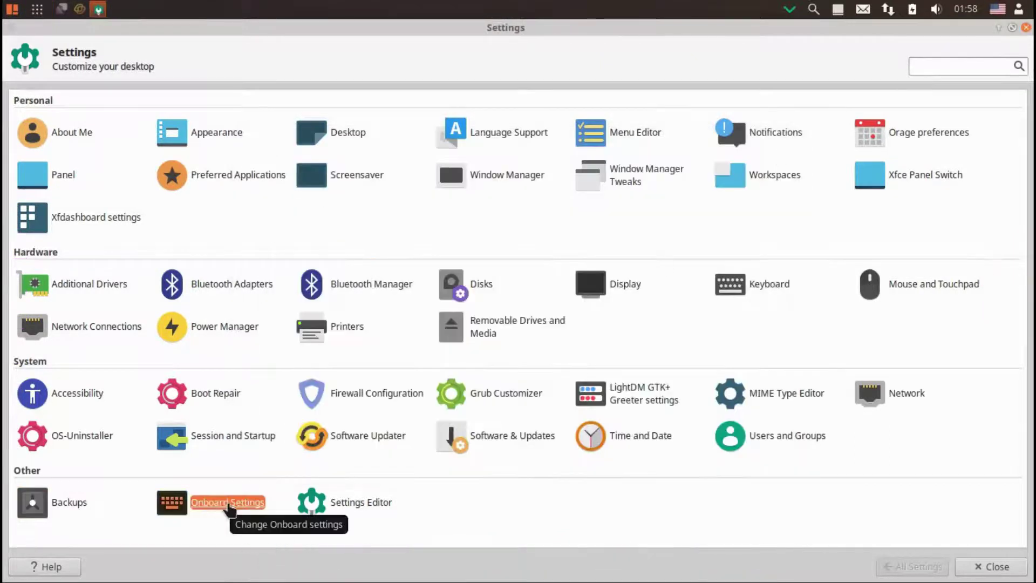
pyautogui.click(286, 198)
pyautogui.click(475, 217)
pyautogui.click(566, 217)
pyautogui.click(280, 219)
pyautogui.click(289, 239)
pyautogui.click(290, 259)
pyautogui.click(291, 279)
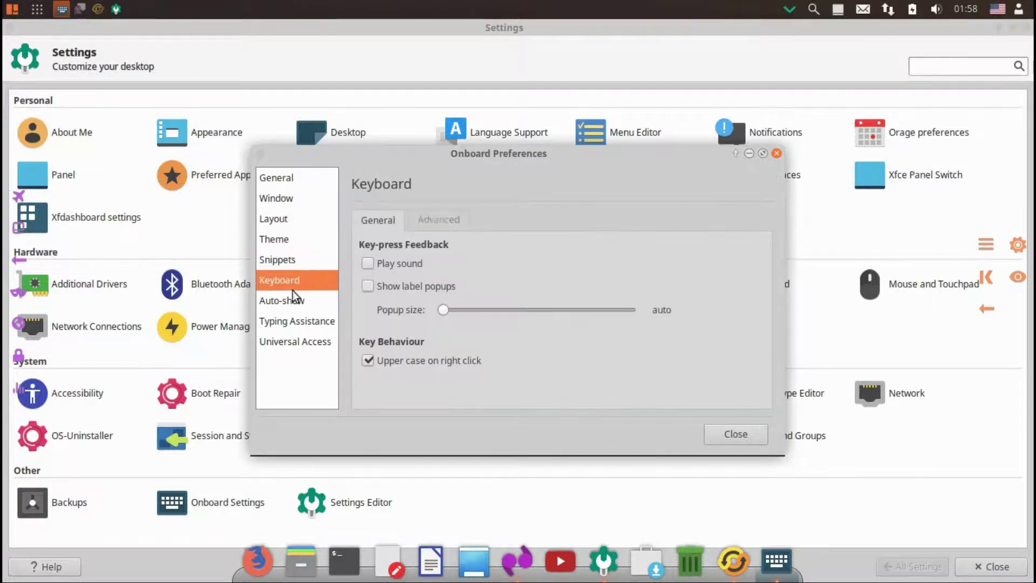
pyautogui.click(435, 219)
# - Look through Onboard's Auto-show, Typing Assistance and Universal Access pages, and close the preferences
pyautogui.click(300, 301)
pyautogui.click(458, 219)
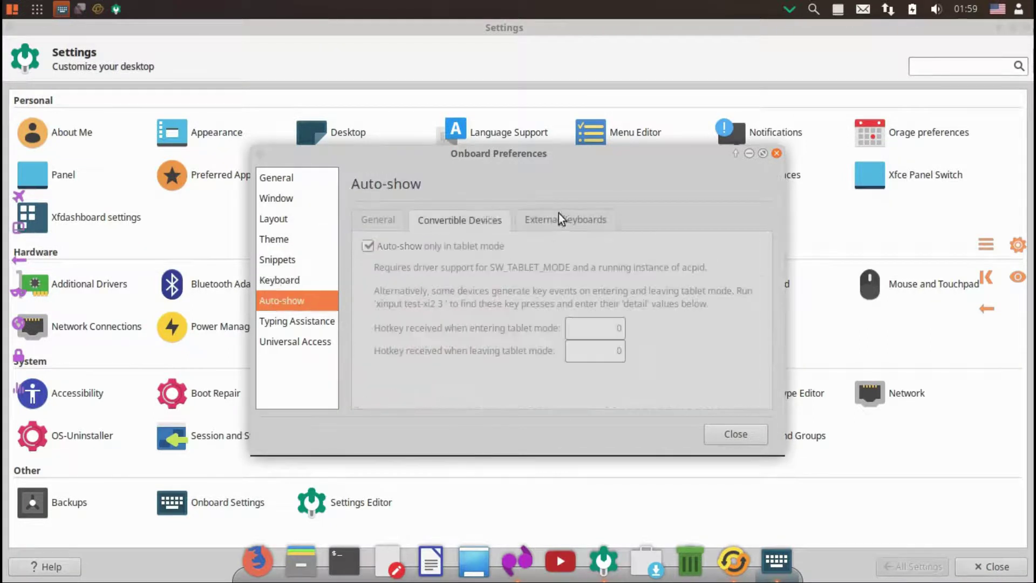
pyautogui.click(561, 219)
pyautogui.click(298, 321)
pyautogui.click(493, 219)
pyautogui.click(569, 219)
pyautogui.click(296, 341)
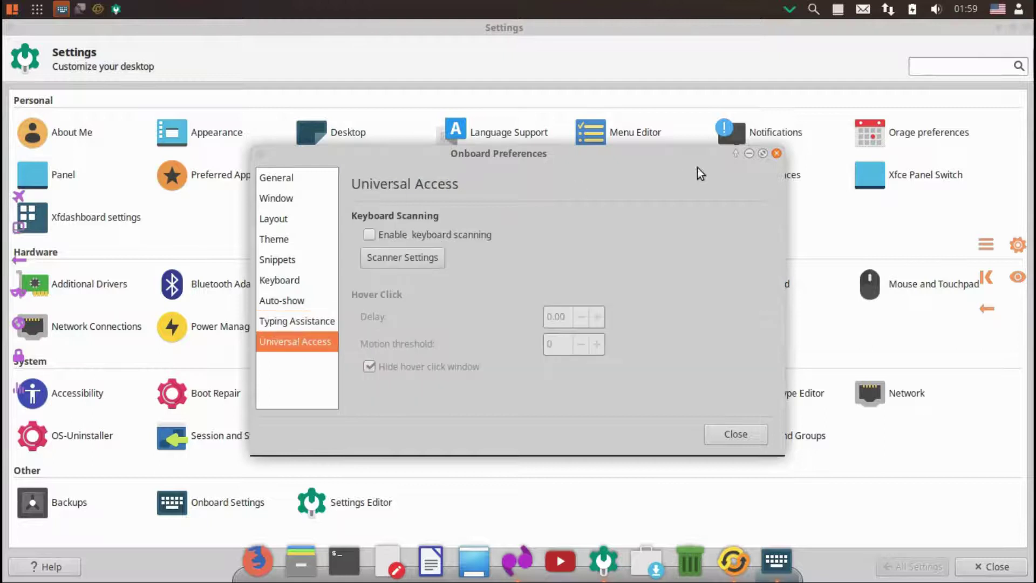
pyautogui.click(777, 153)
# - View the Settings Editor and close the settings window to get back to the desktop
pyautogui.click(333, 504)
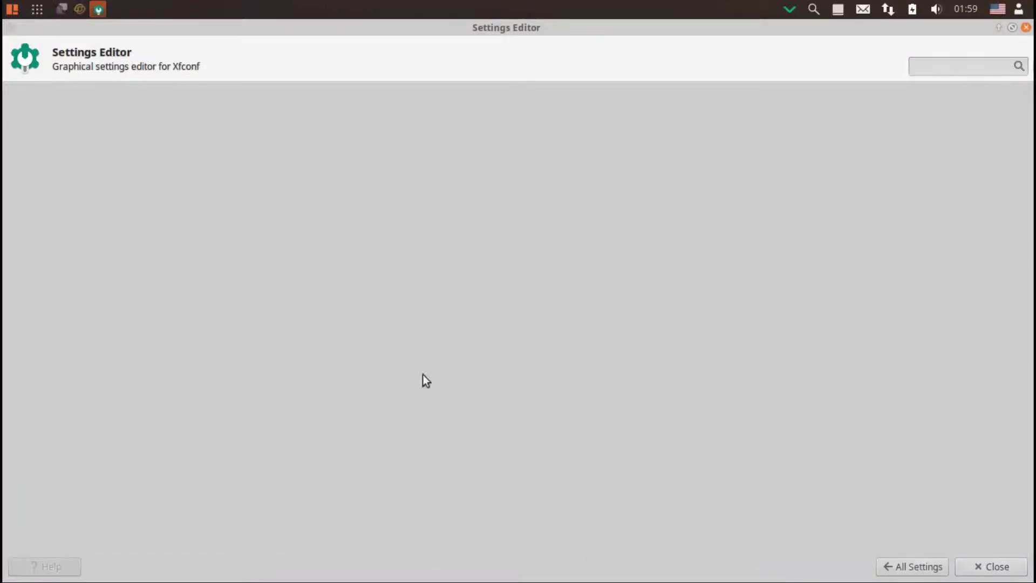
pyautogui.click(1025, 27)
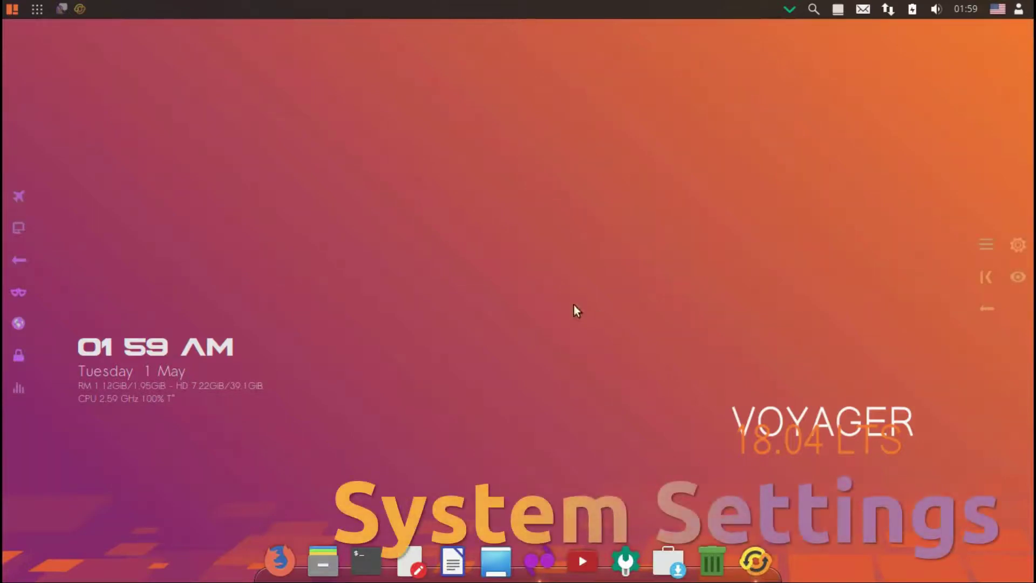
# - Minimize the Software Updater, and open the desktop folder in a file manager window and close it again
pyautogui.rightClick(574, 304)
pyautogui.click(480, 260)
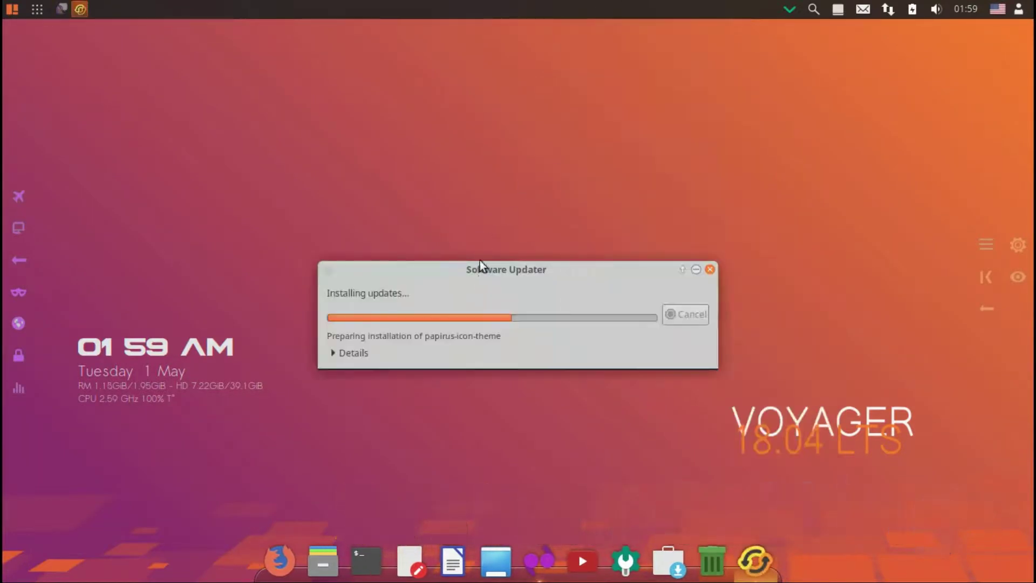
pyautogui.click(696, 269)
pyautogui.rightClick(574, 177)
pyautogui.click(595, 180)
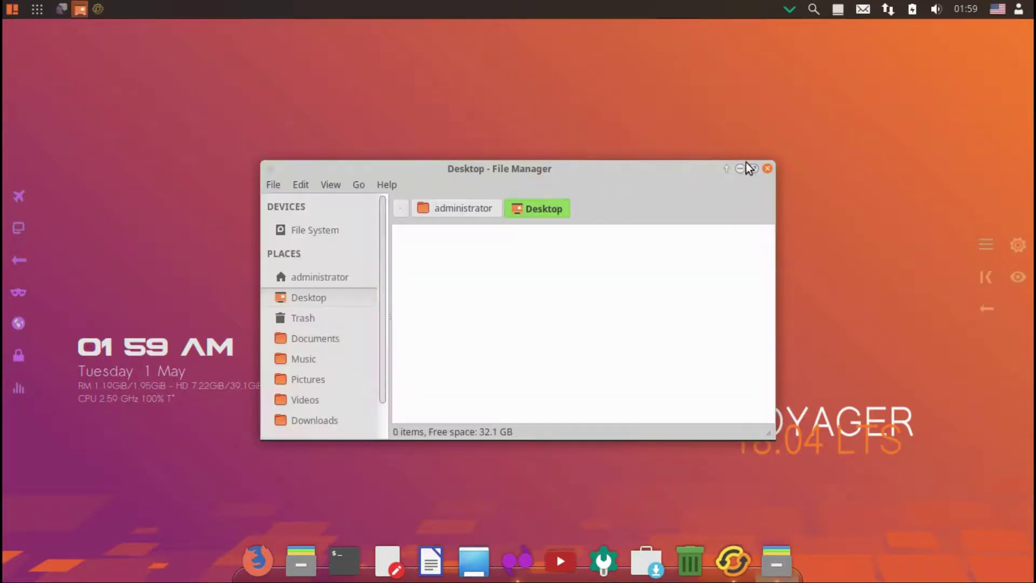
pyautogui.click(766, 168)
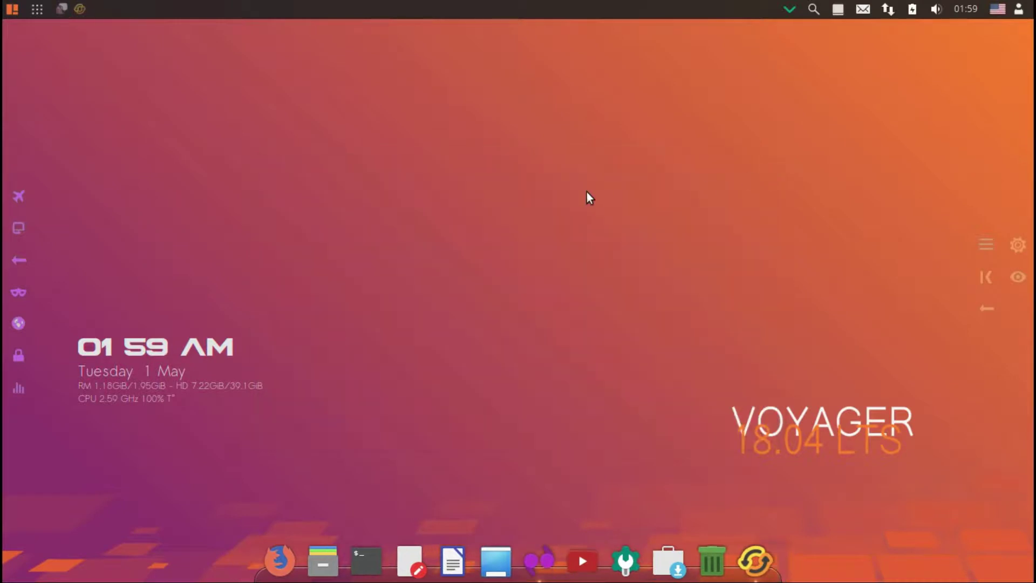
# - Create a desktop launcher for Firefox Web Browser with the command firefox %u
pyautogui.rightClick(459, 196)
pyautogui.click(511, 232)
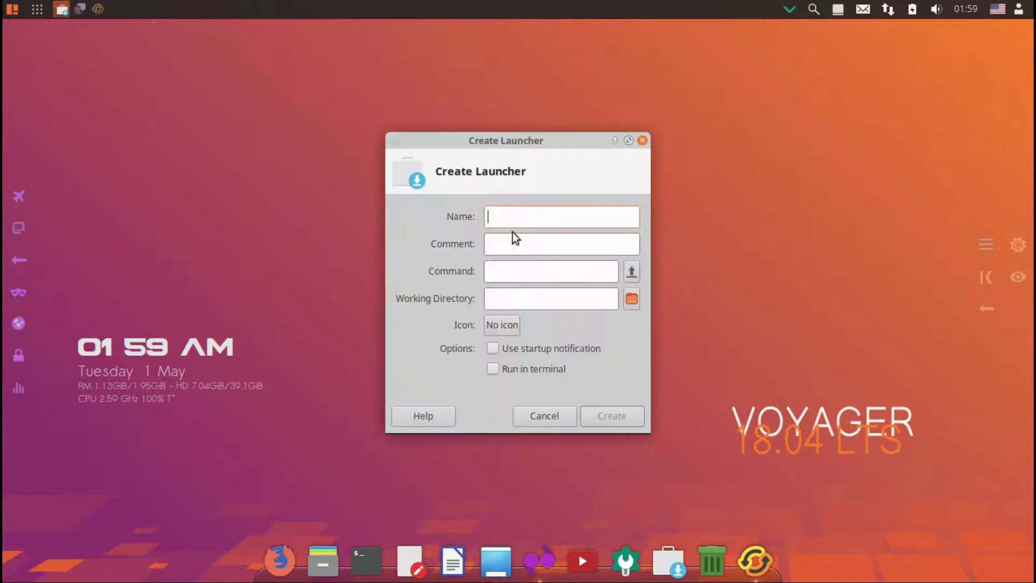
pyautogui.write('fi')
pyautogui.click(524, 273)
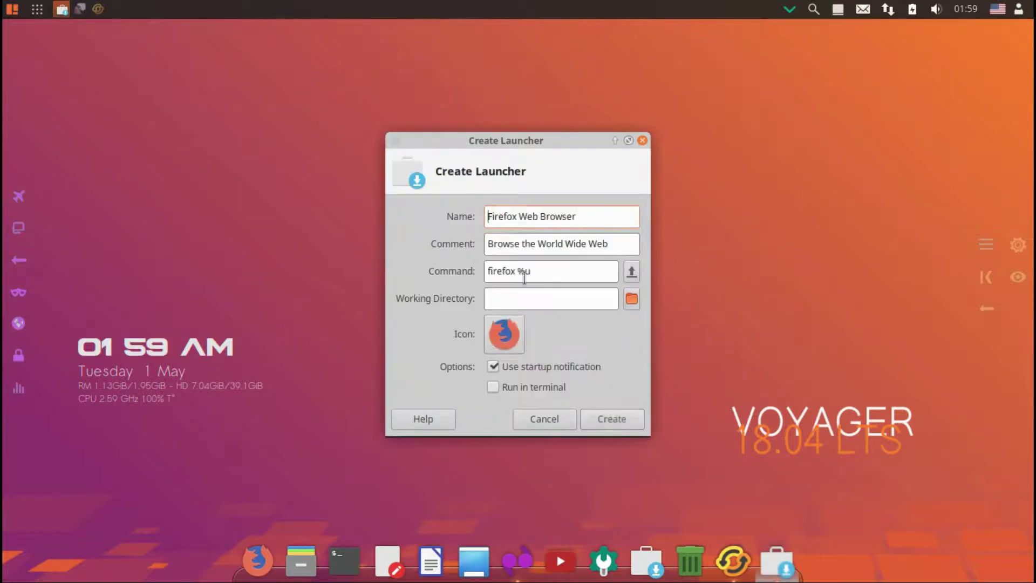
pyautogui.click(609, 418)
pyautogui.rightClick(573, 321)
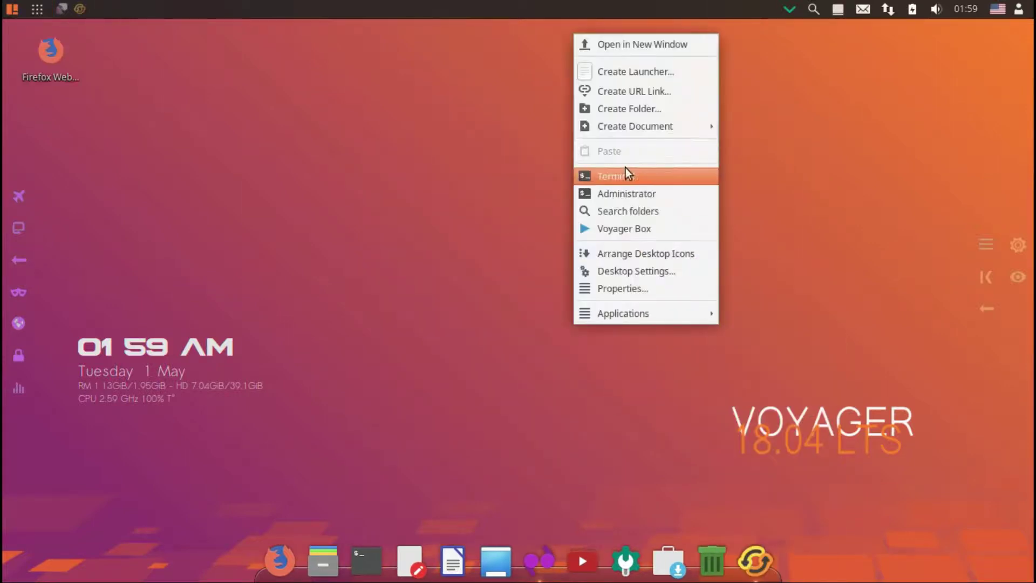
pyautogui.click(633, 86)
pyautogui.click(567, 266)
pyautogui.write('www.gmail')
pyautogui.click(602, 213)
pyautogui.write('ma')
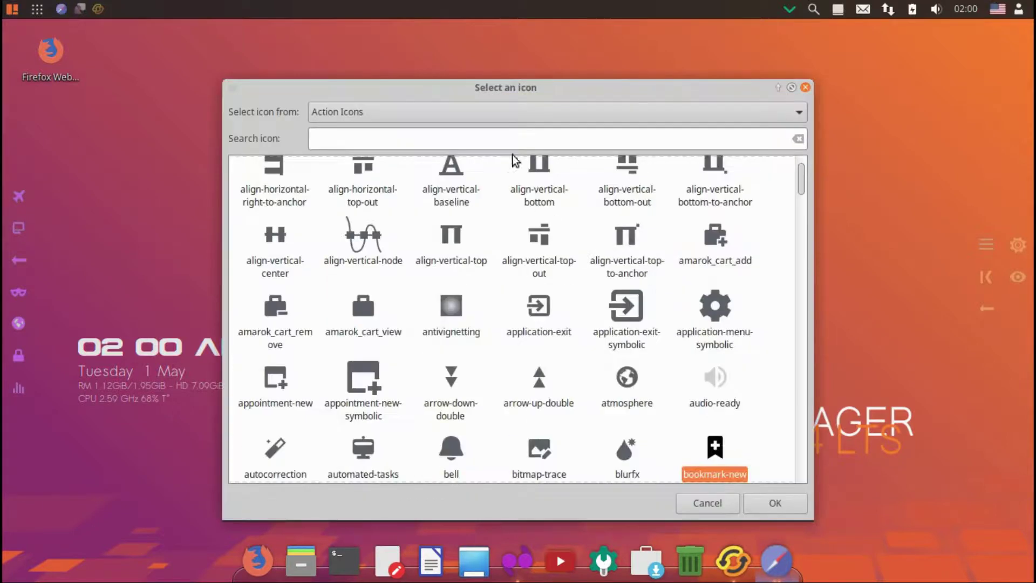
# - Search all icons for mail, choose folder-cyan-mail as the link's icon, and create the link
pyautogui.click(501, 105)
pyautogui.click(491, 376)
pyautogui.click(513, 138)
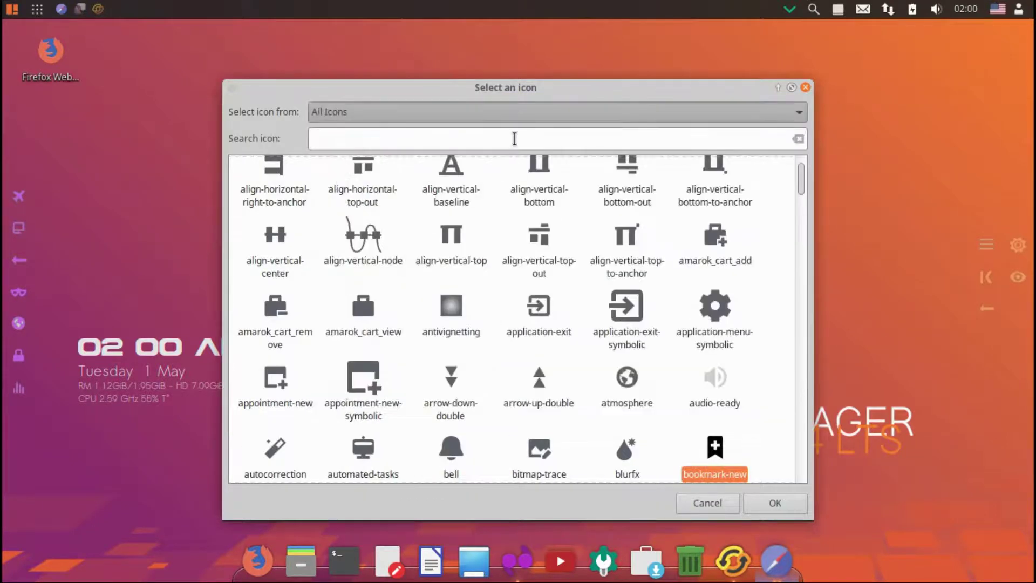
pyautogui.write('mail')
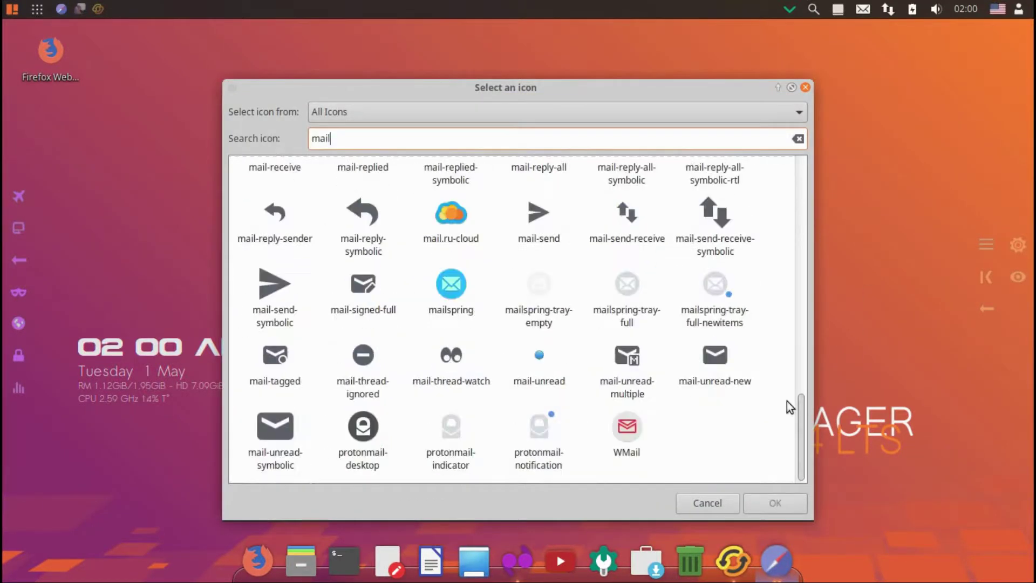
pyautogui.moveTo(798, 413); pyautogui.dragTo(768, 152)
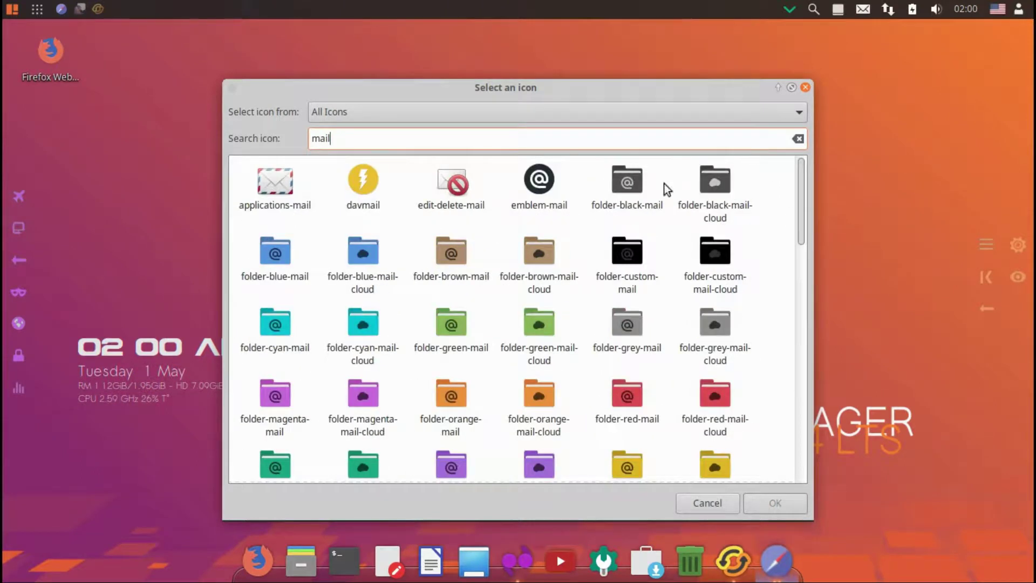
pyautogui.click(275, 323)
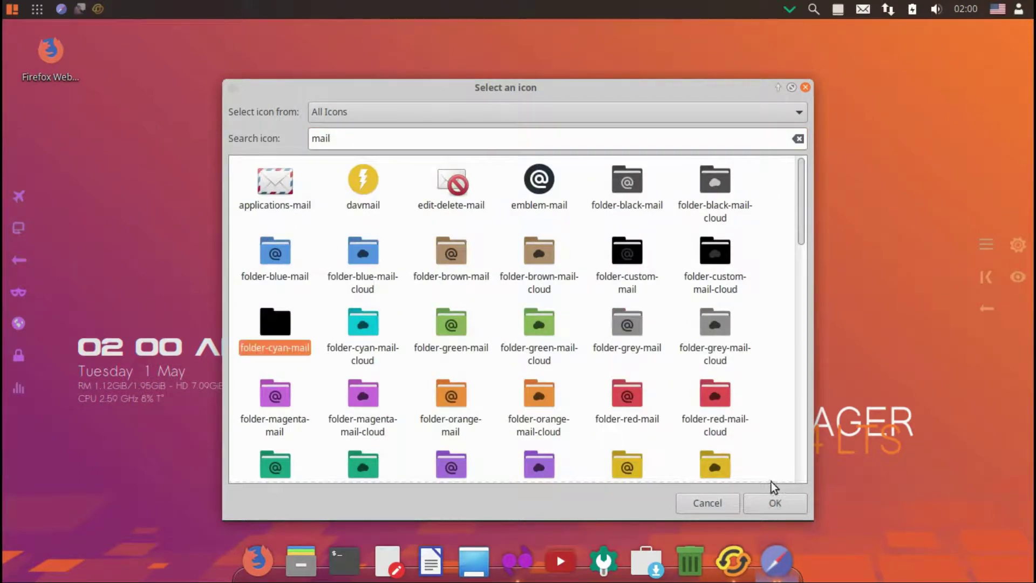
pyautogui.click(778, 506)
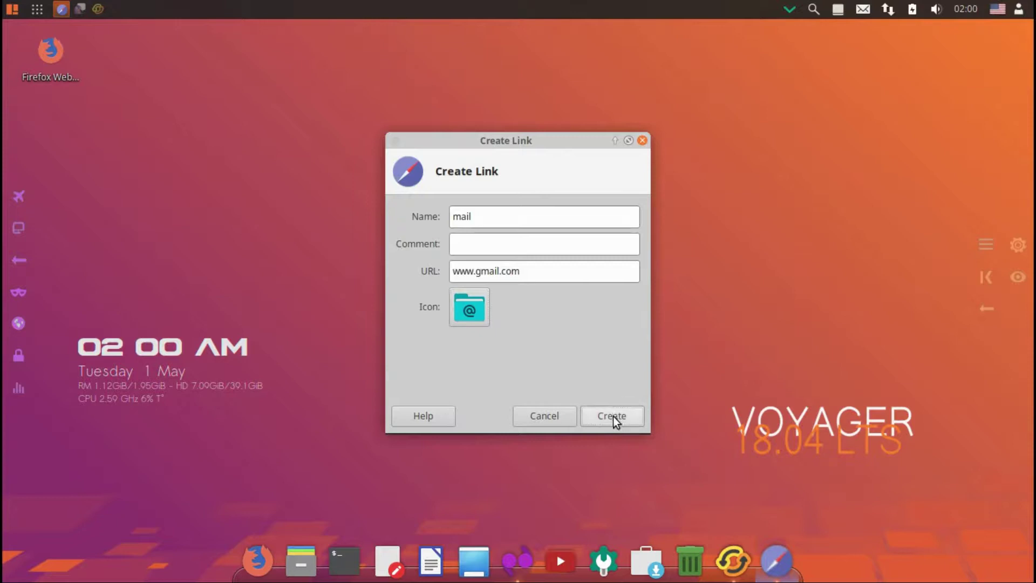
pyautogui.click(613, 416)
# - Create a folder named New Folder on the desktop
pyautogui.rightClick(562, 239)
pyautogui.click(615, 308)
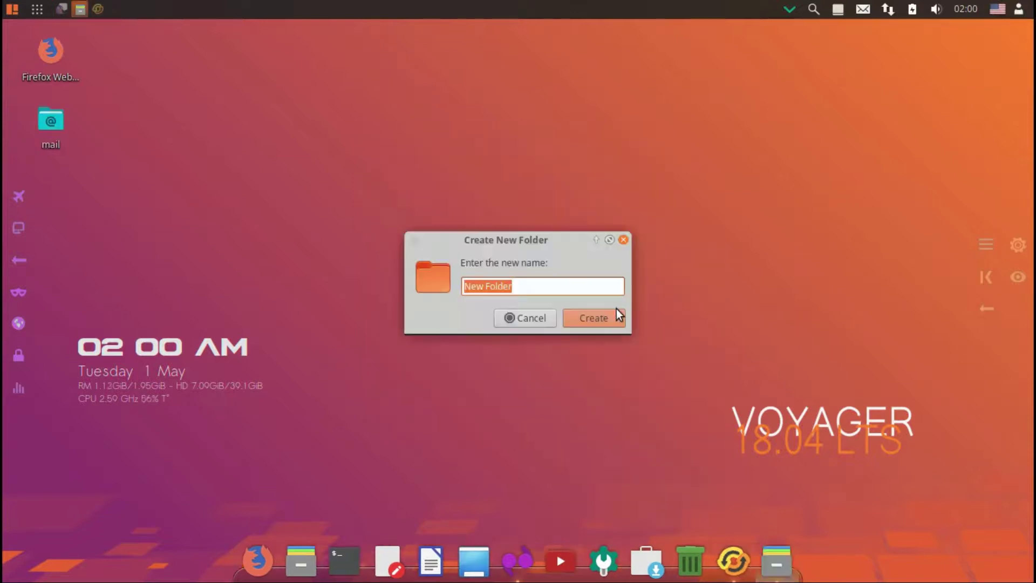
pyautogui.click(616, 308)
# - Create an OpenDocument Text document with the default name on the desktop
pyautogui.rightClick(616, 308)
pyautogui.moveTo(688, 115)
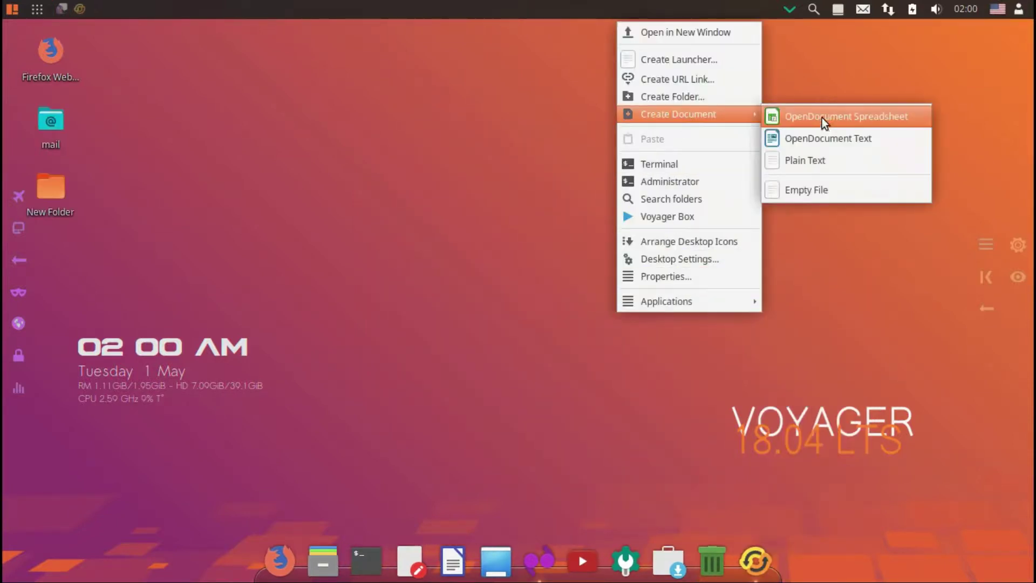
pyautogui.click(822, 134)
pyautogui.click(592, 317)
# - Open a terminal in the desktop folder and run uname -r to check the kernel version
pyautogui.rightClick(588, 327)
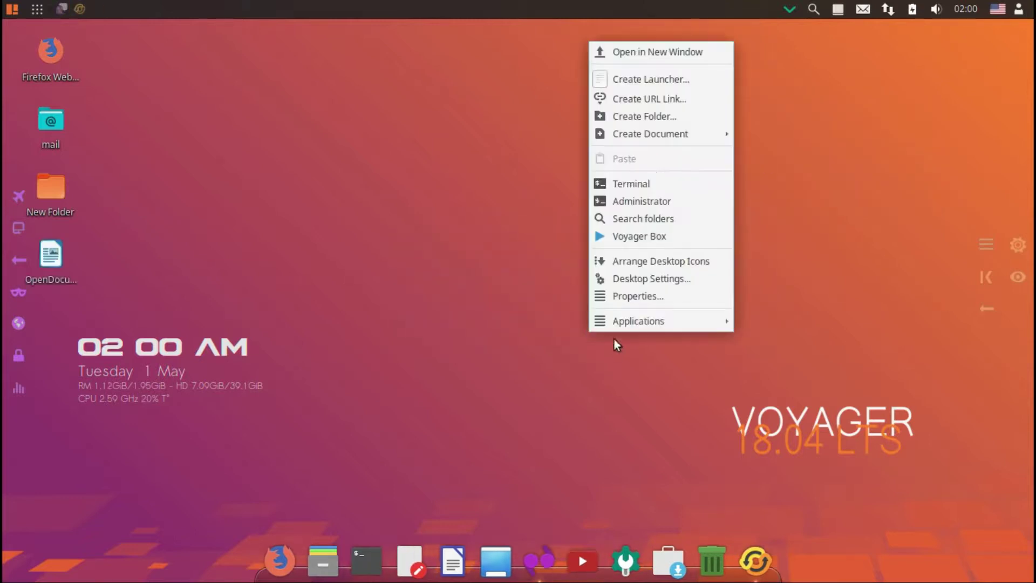
pyautogui.click(657, 182)
pyautogui.write('uname -r')
pyautogui.press('Return')
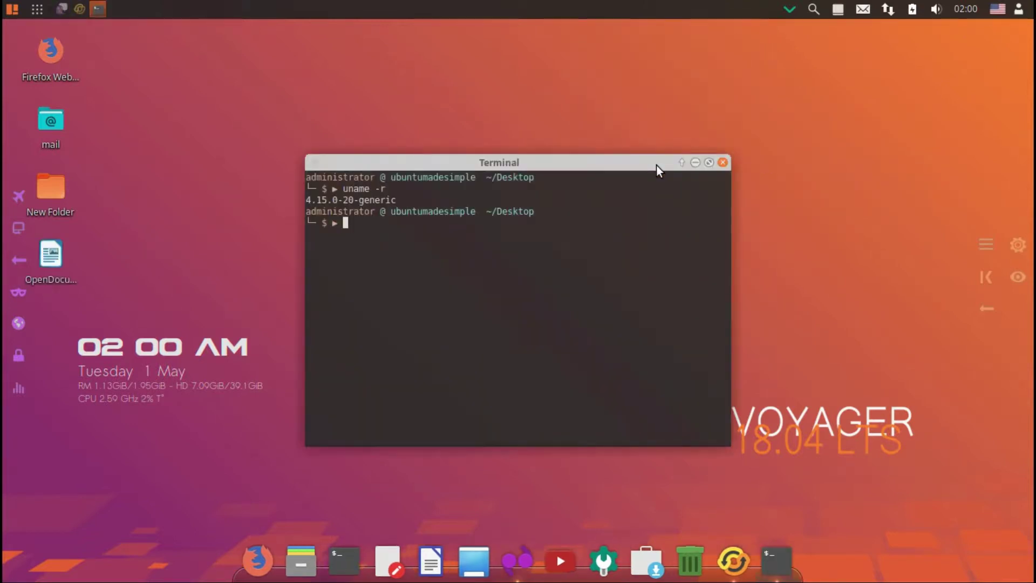
# - Open the desktop folder as administrator, authenticating with the account password, and view the File System root before closing the file manager
pyautogui.click(723, 162)
pyautogui.rightClick(716, 165)
pyautogui.click(744, 318)
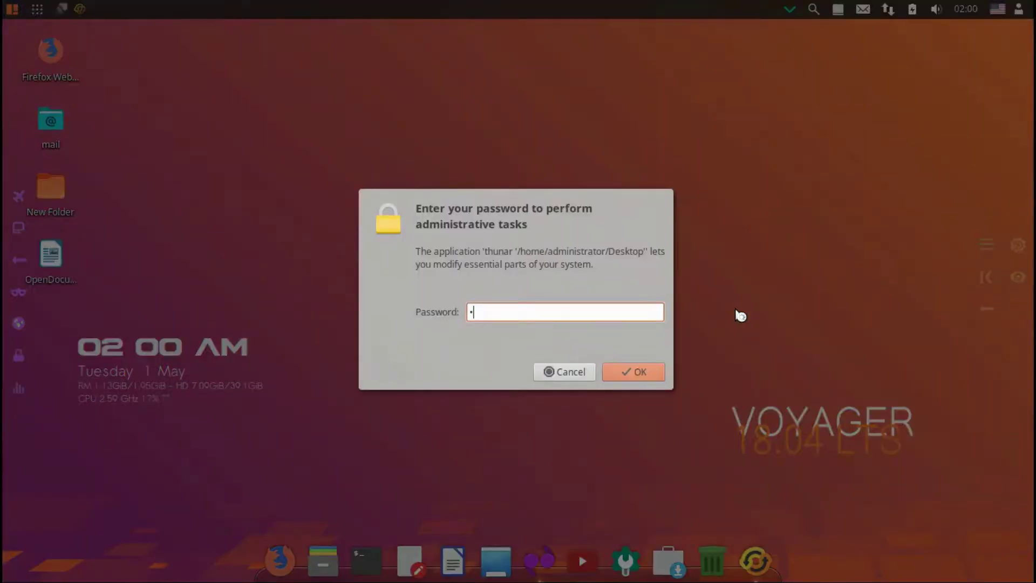
pyautogui.press('Return')
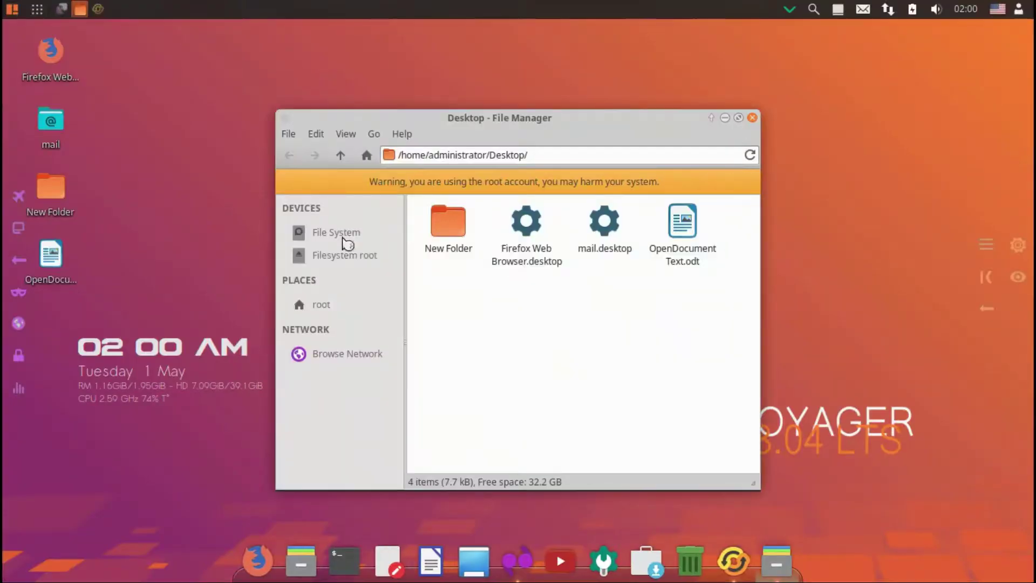
pyautogui.click(340, 238)
pyautogui.click(347, 258)
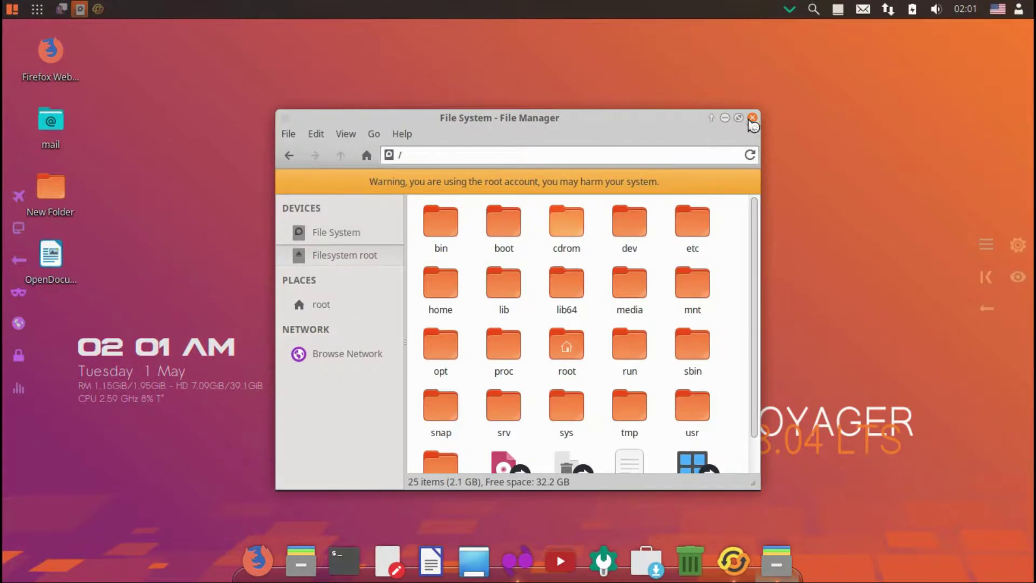
pyautogui.click(757, 120)
# - Search the Desktop folder for "new" with the folder search tool, then close it
pyautogui.rightClick(538, 273)
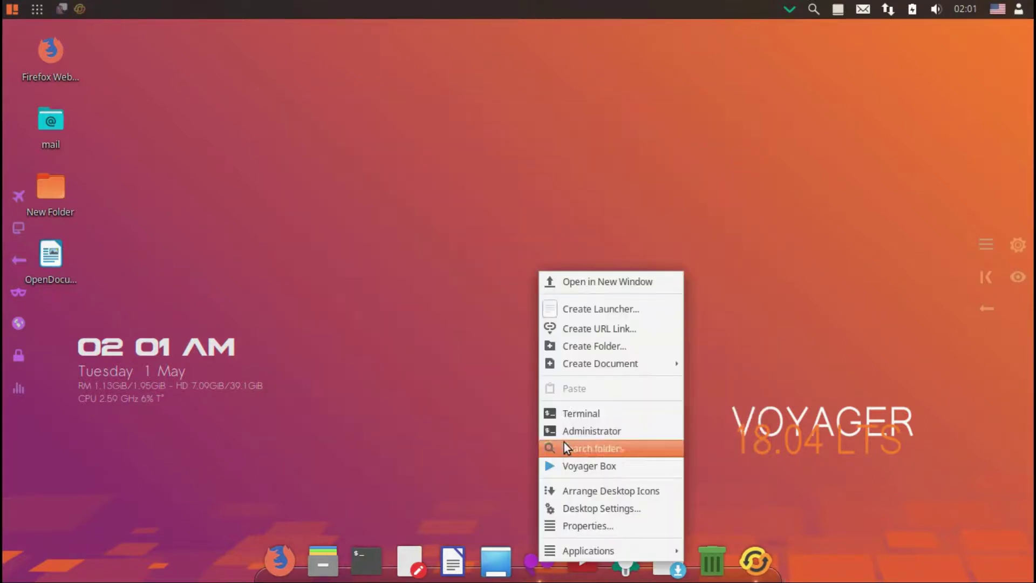
pyautogui.click(567, 448)
pyautogui.click(275, 100)
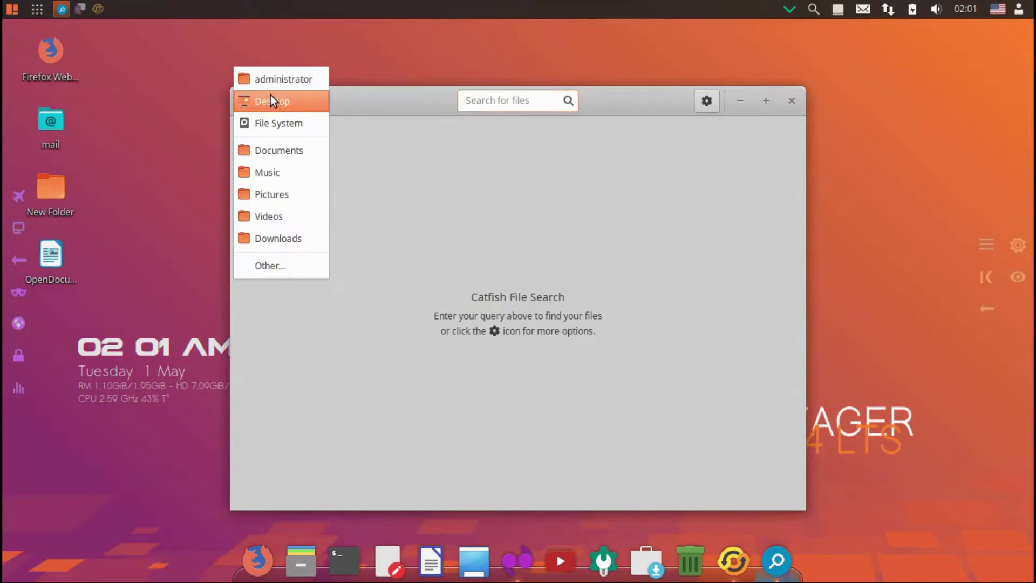
pyautogui.click(271, 96)
pyautogui.click(706, 100)
pyautogui.click(706, 100)
pyautogui.click(539, 96)
pyautogui.press('Return')
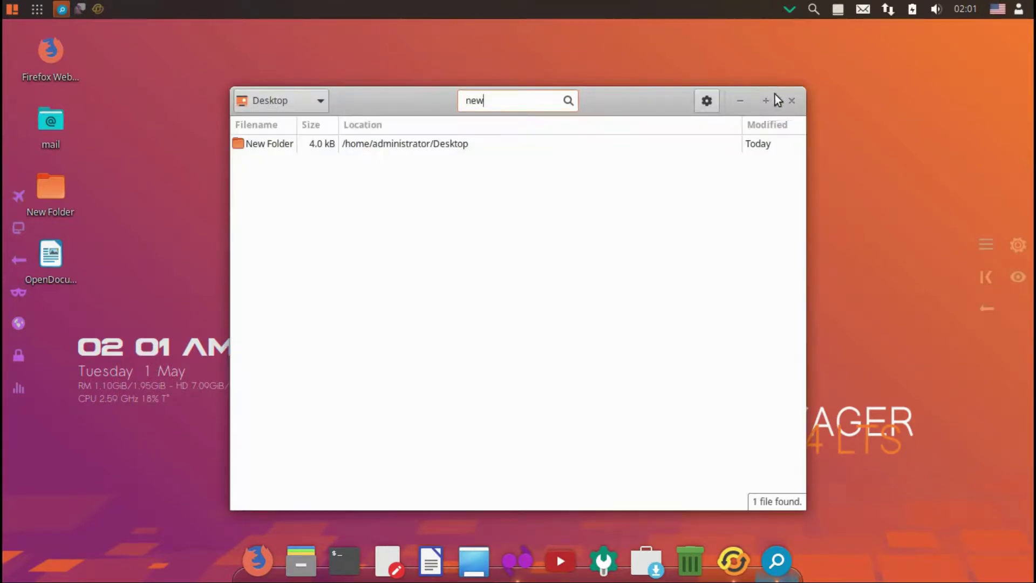
pyautogui.click(791, 100)
# - View the Voyager Box tool list, close it, and arrange the desktop icons
pyautogui.rightClick(635, 189)
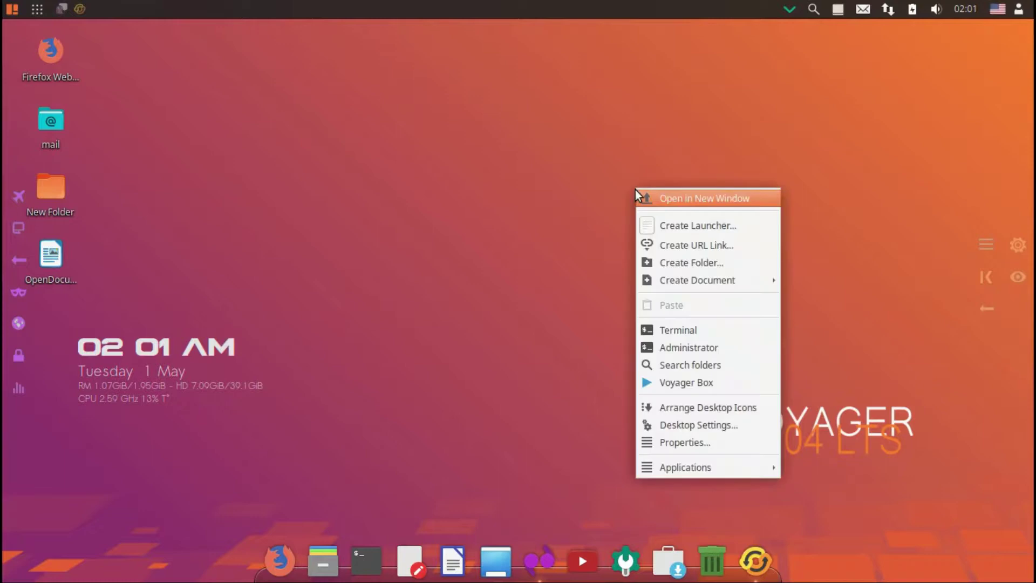
pyautogui.click(672, 382)
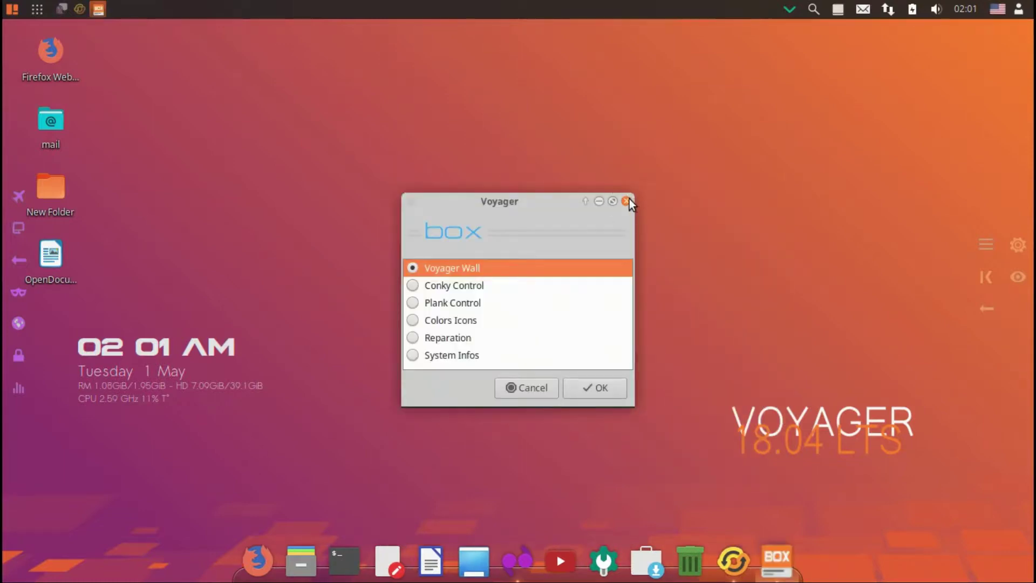
pyautogui.click(627, 204)
pyautogui.rightClick(582, 202)
pyautogui.click(616, 414)
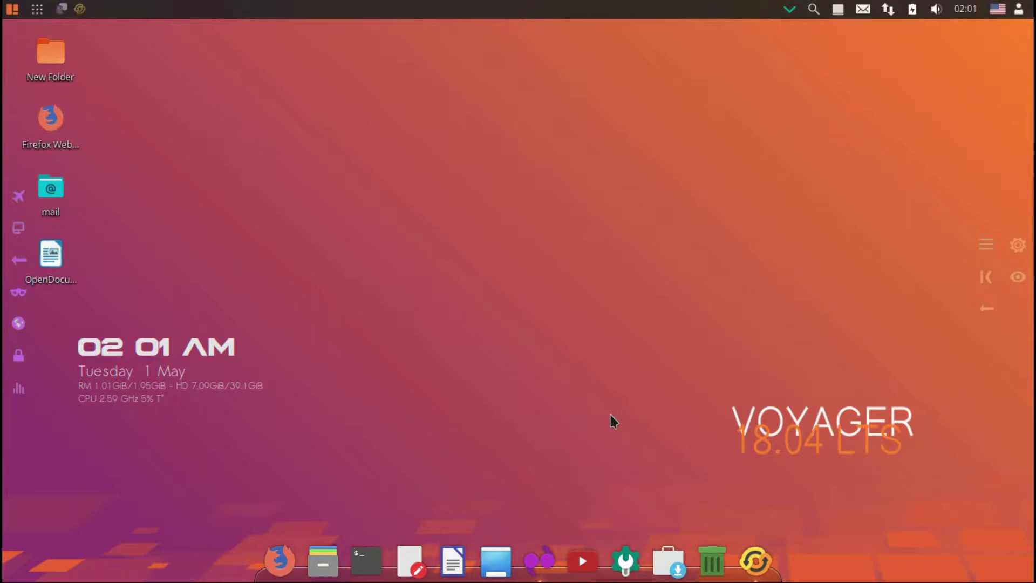
# - Examine the desktop's background, menu and icon settings
pyautogui.rightClick(614, 416)
pyautogui.click(647, 371)
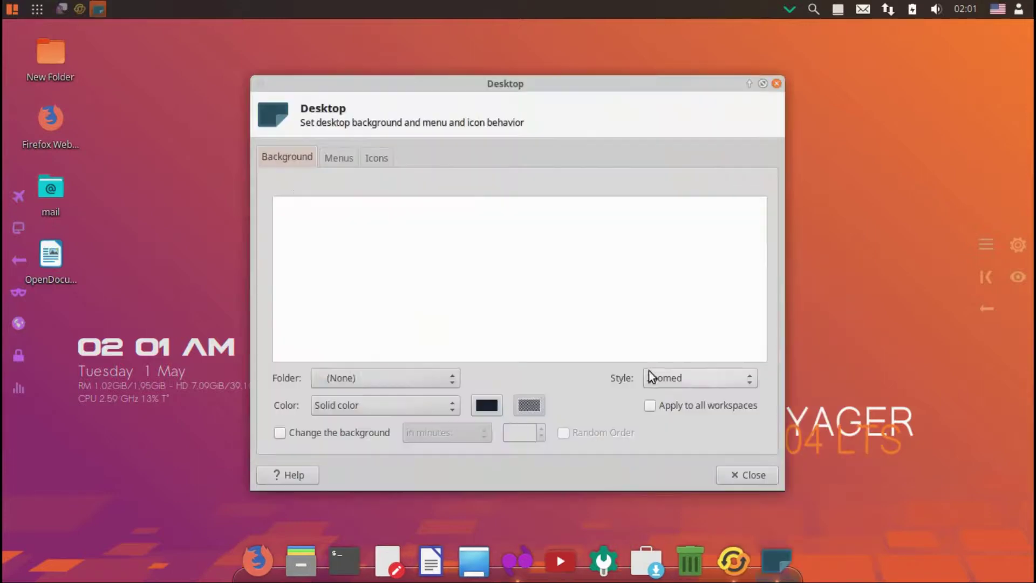
pyautogui.click(338, 155)
pyautogui.click(376, 158)
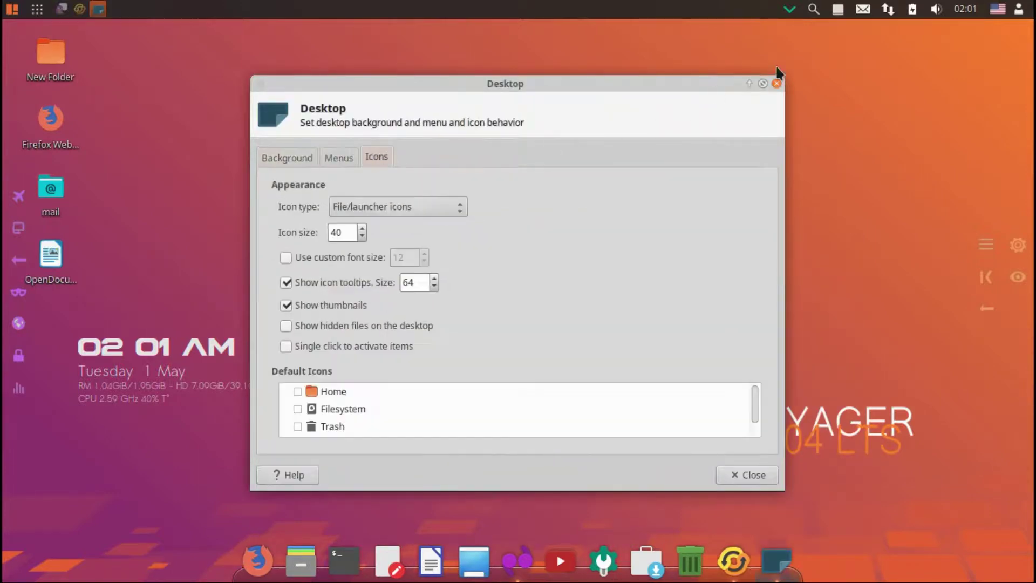
pyautogui.click(776, 83)
# - Examine the desktop folder's general properties, emblems and permissions
pyautogui.rightClick(682, 157)
pyautogui.click(726, 411)
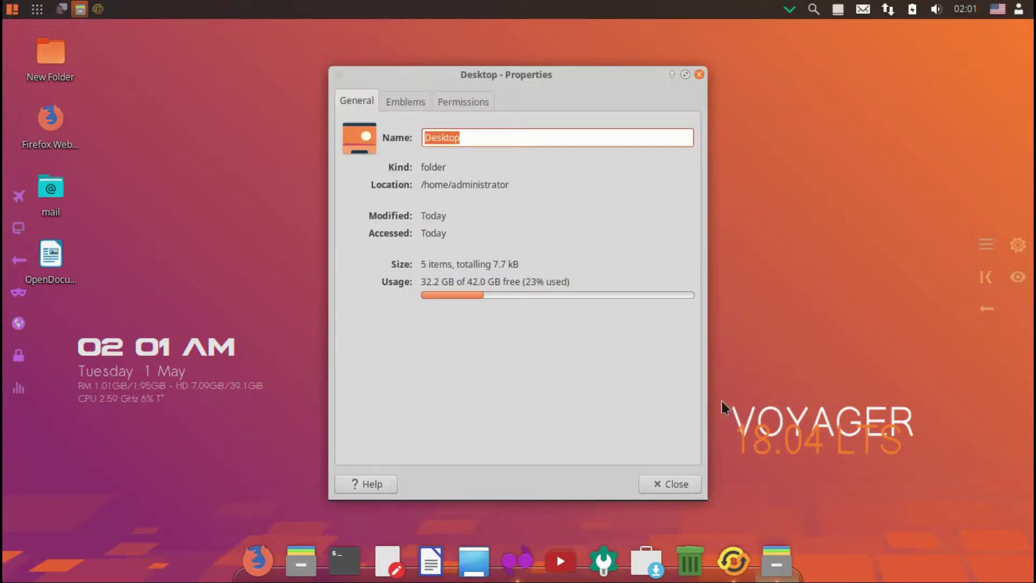
pyautogui.click(405, 99)
pyautogui.click(453, 100)
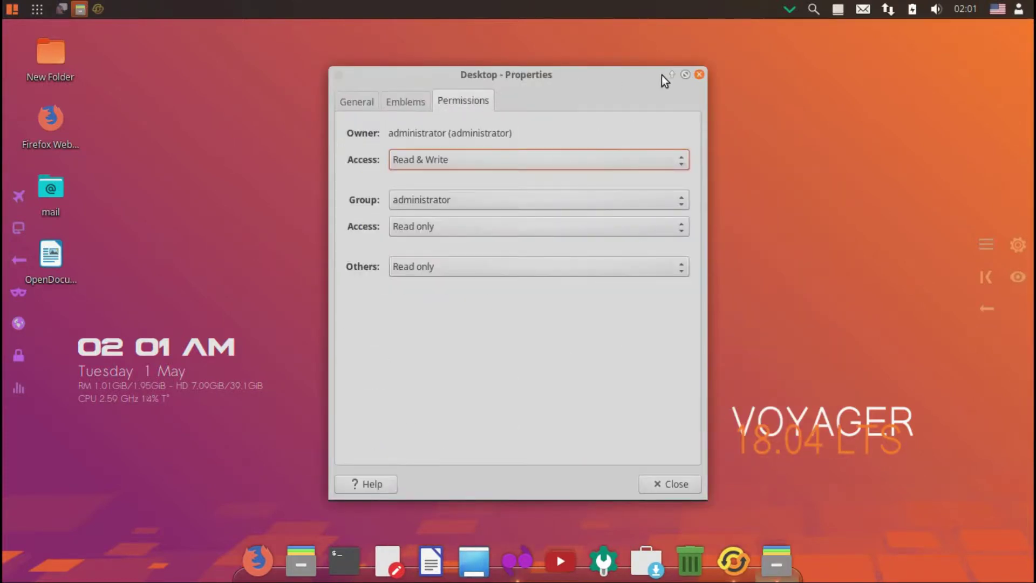
pyautogui.click(700, 75)
# - Read the About Xfce information, including its copyright section
pyautogui.rightClick(630, 119)
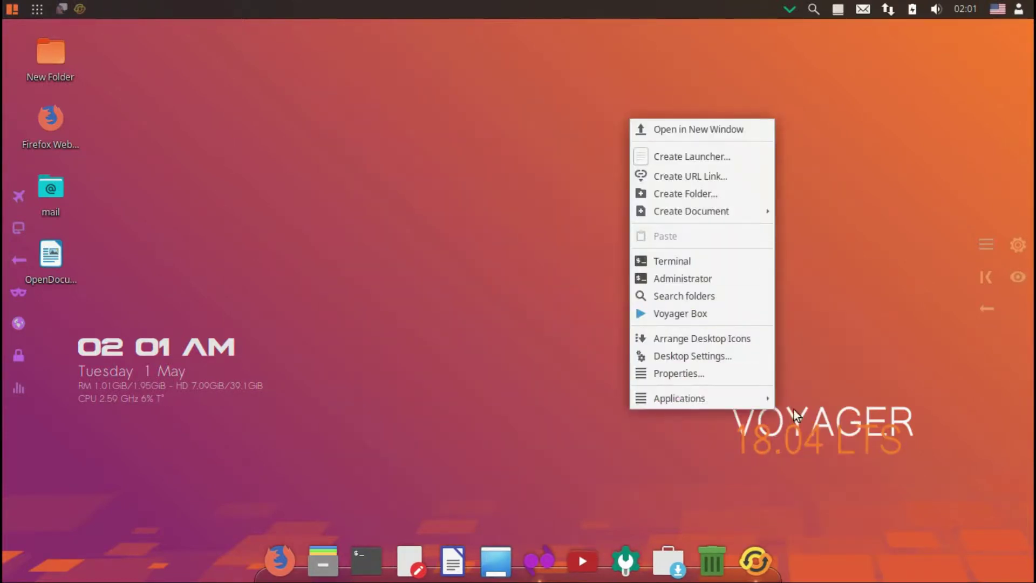
pyautogui.moveTo(702, 398)
pyautogui.click(809, 552)
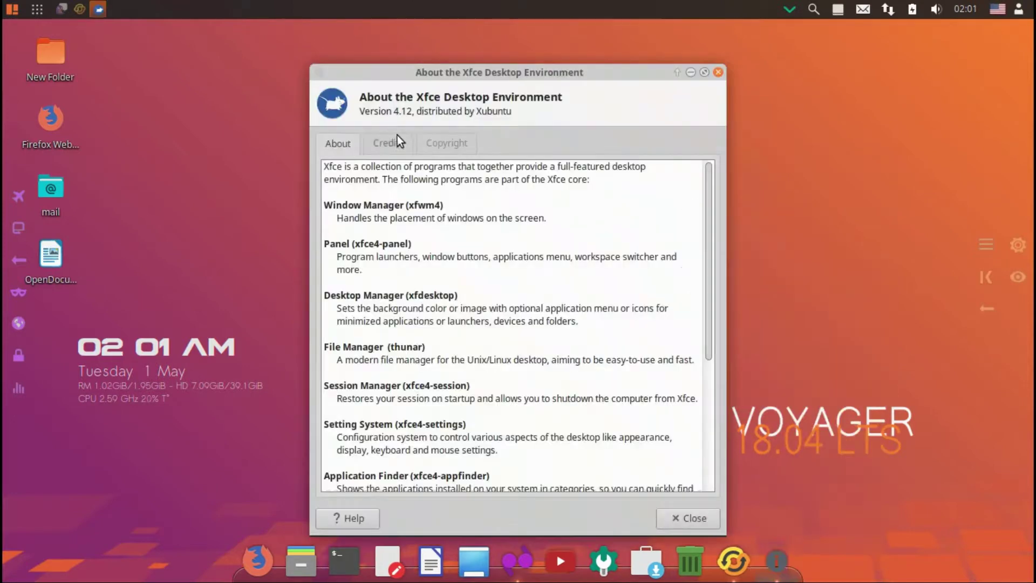
pyautogui.click(446, 142)
pyautogui.click(717, 72)
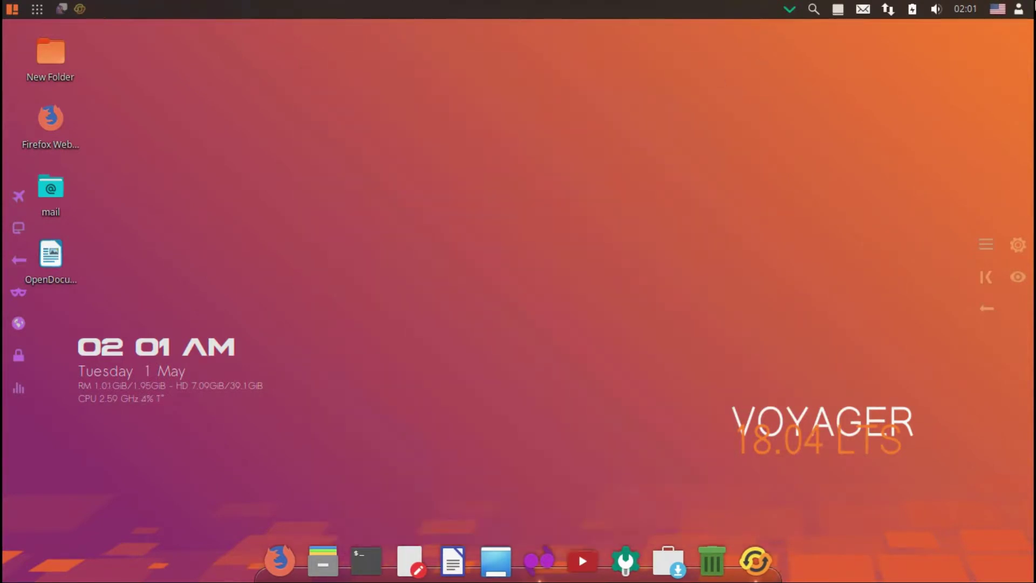
# - Inspect the panel's user session options, clock and network connection menu
pyautogui.click(1024, 11)
pyautogui.click(599, 388)
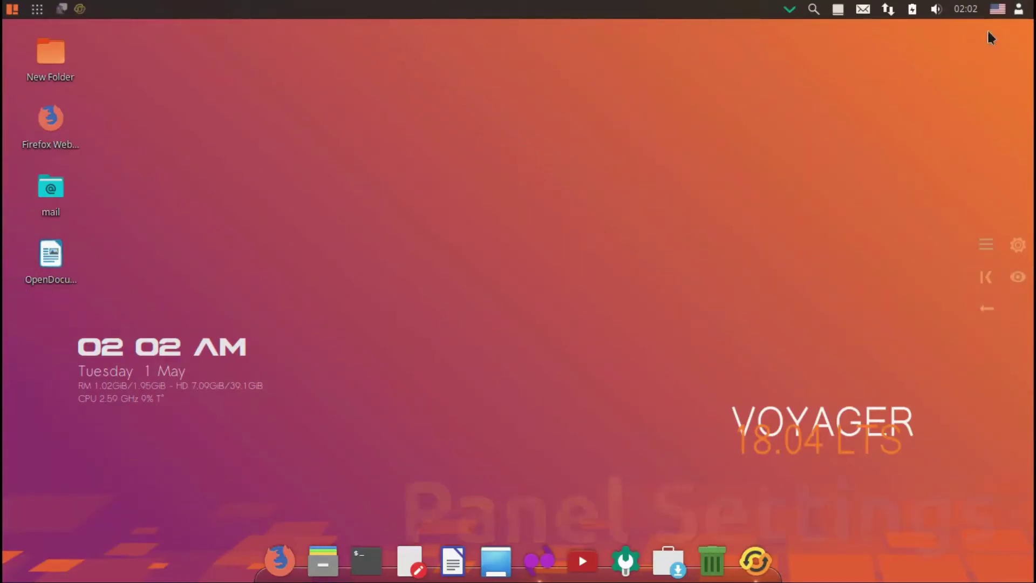
pyautogui.click(1019, 9)
pyautogui.click(574, 395)
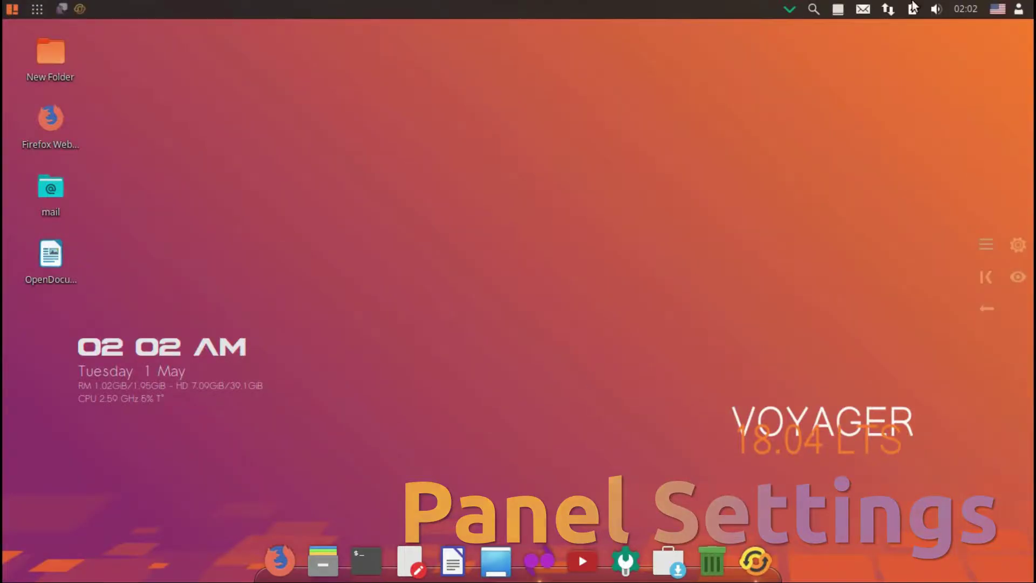
pyautogui.click(967, 9)
pyautogui.click(967, 9)
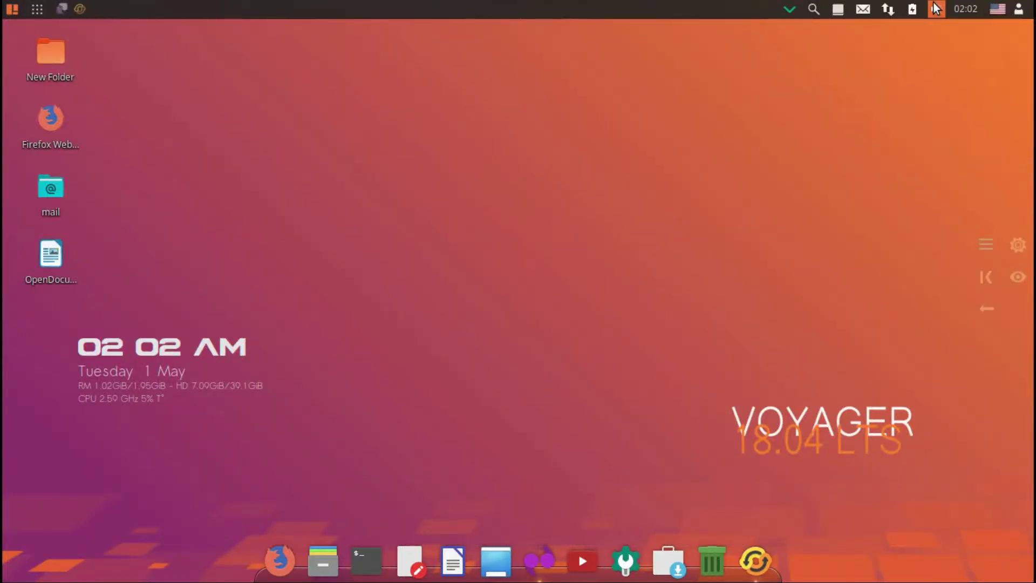
pyautogui.click(889, 10)
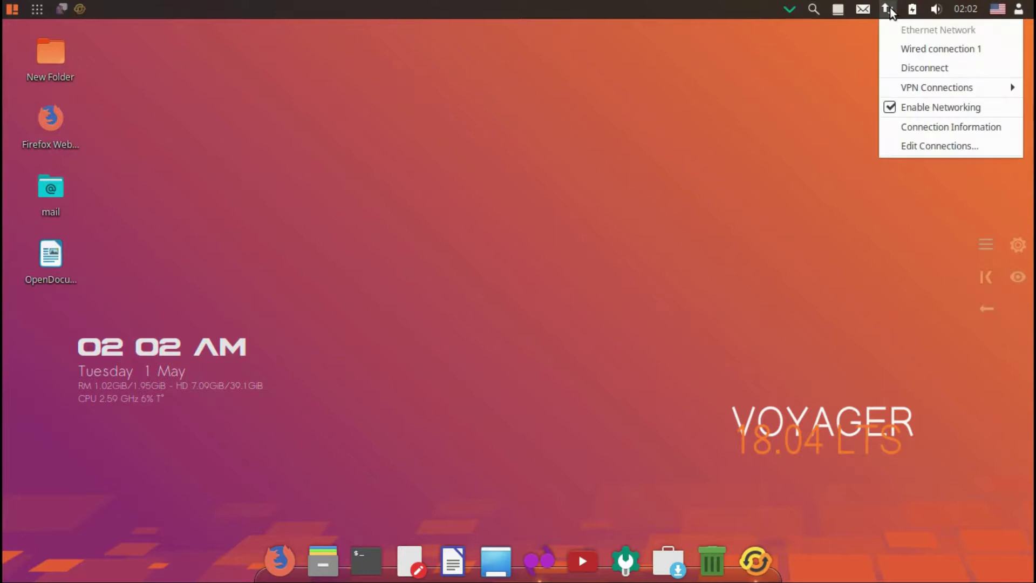
# - Write "new note" in a desktop note and close the note window
pyautogui.click(844, 8)
pyautogui.write('new note')
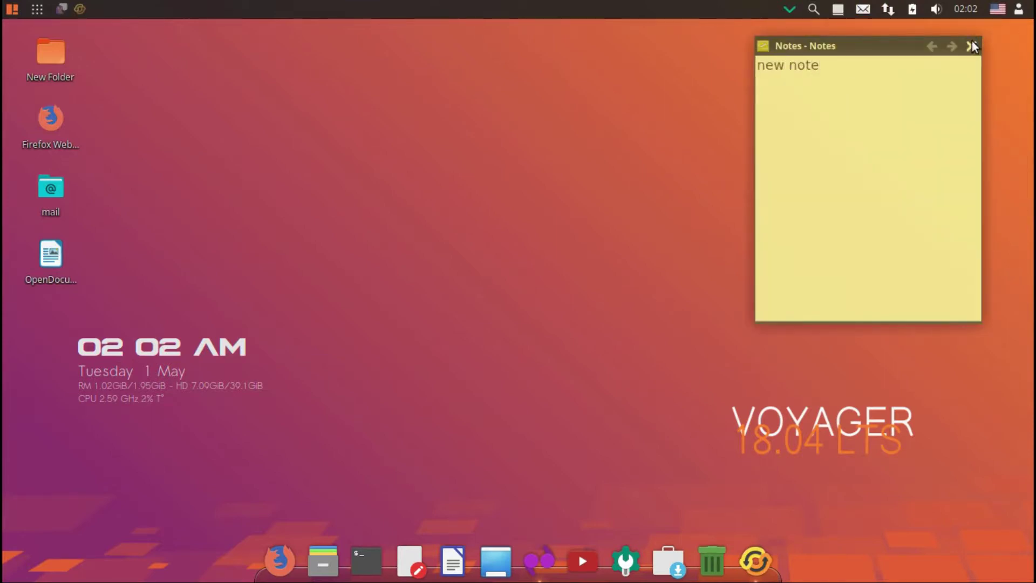
pyautogui.click(972, 46)
# - Try the panel's search launcher and its green arrow item
pyautogui.click(813, 8)
pyautogui.click(790, 9)
pyautogui.click(790, 9)
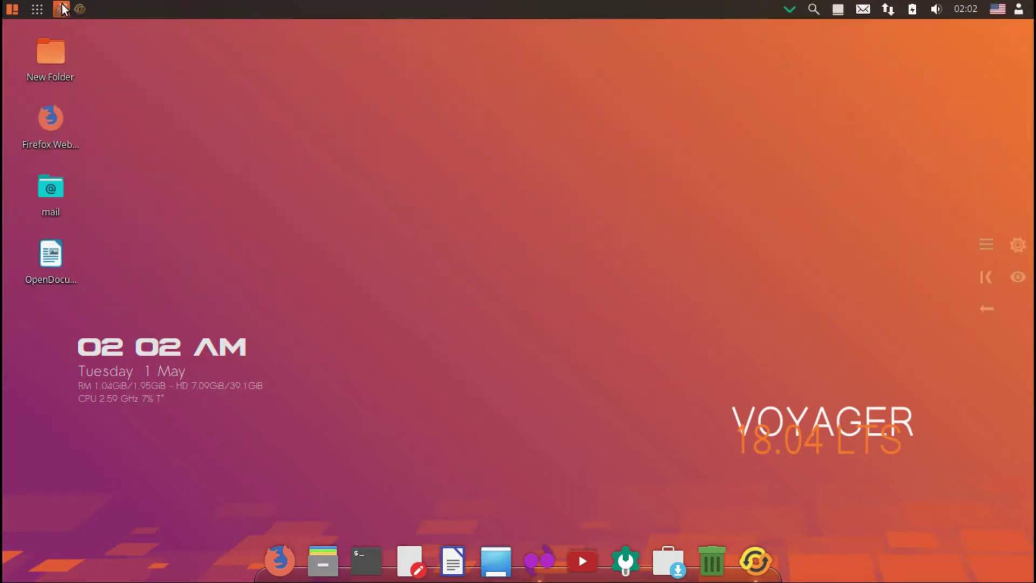
# - Close the minimized Pidgin window and switch to the first workspace through the workspace overview
pyautogui.rightClick(63, 9)
pyautogui.click(79, 233)
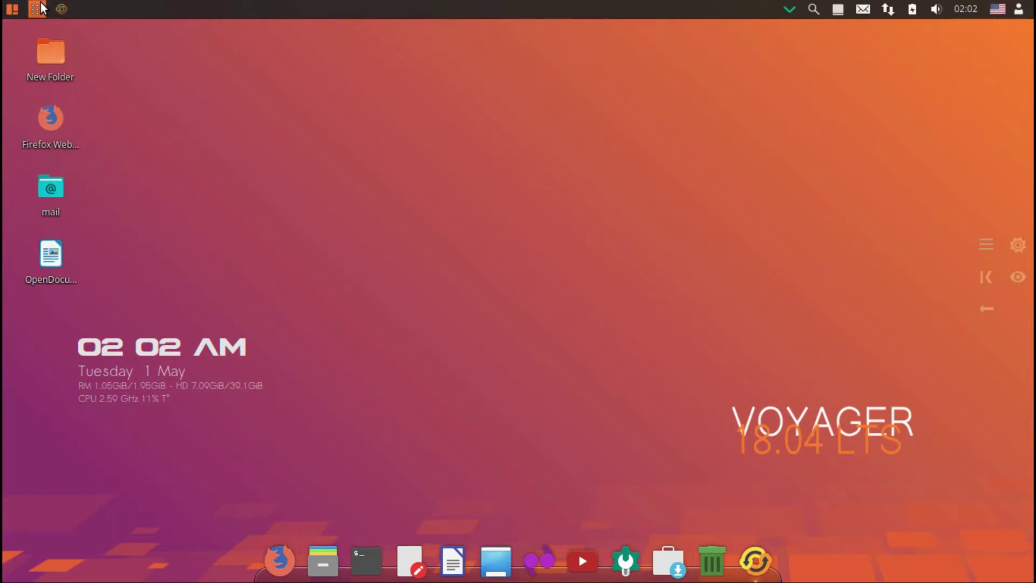
pyautogui.click(39, 6)
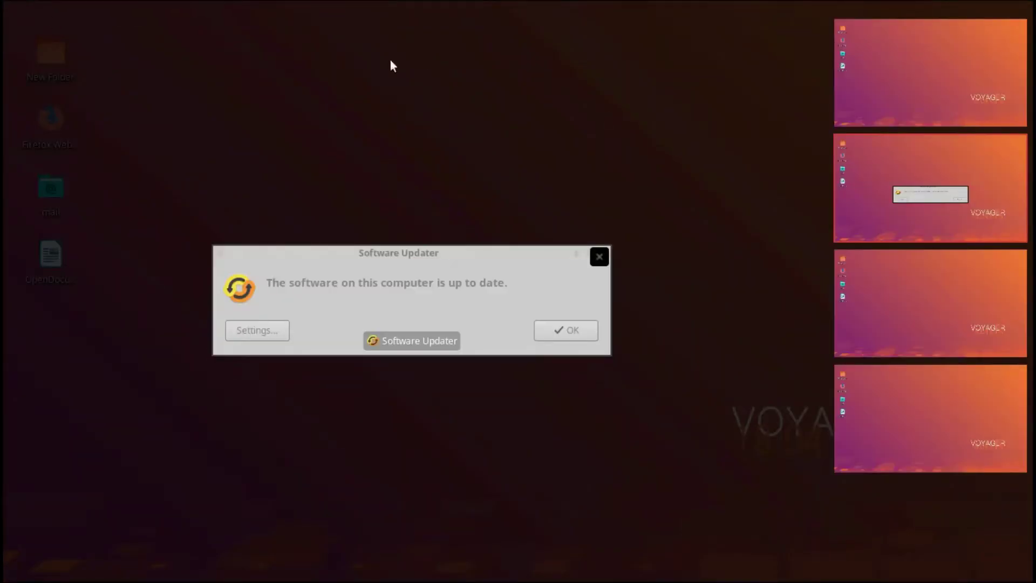
pyautogui.click(942, 72)
# - Browse the application menu's categories from Recently Used and All through Multimedia, including the full application and Accessories lists
pyautogui.click(12, 10)
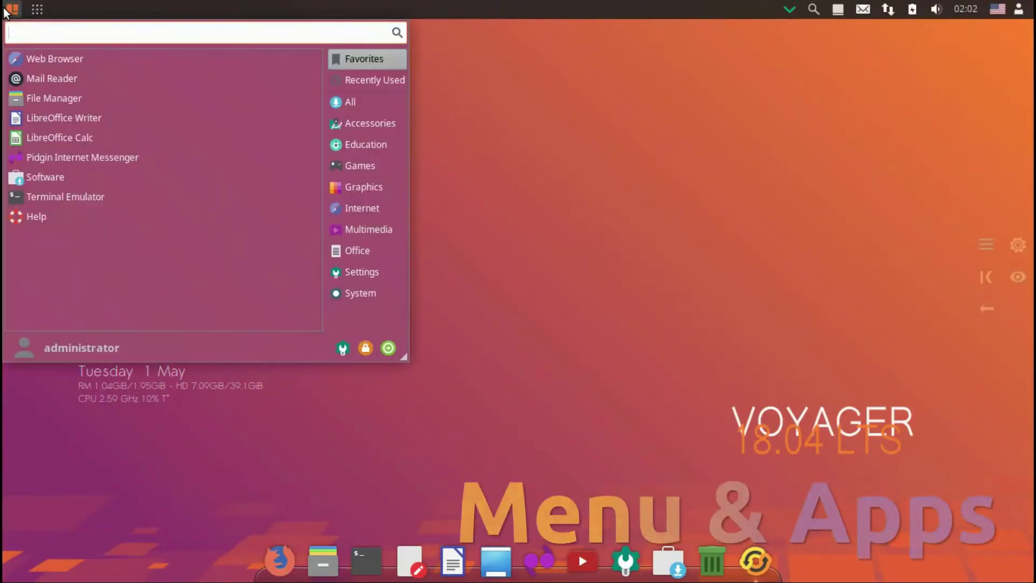
pyautogui.click(346, 78)
pyautogui.click(352, 103)
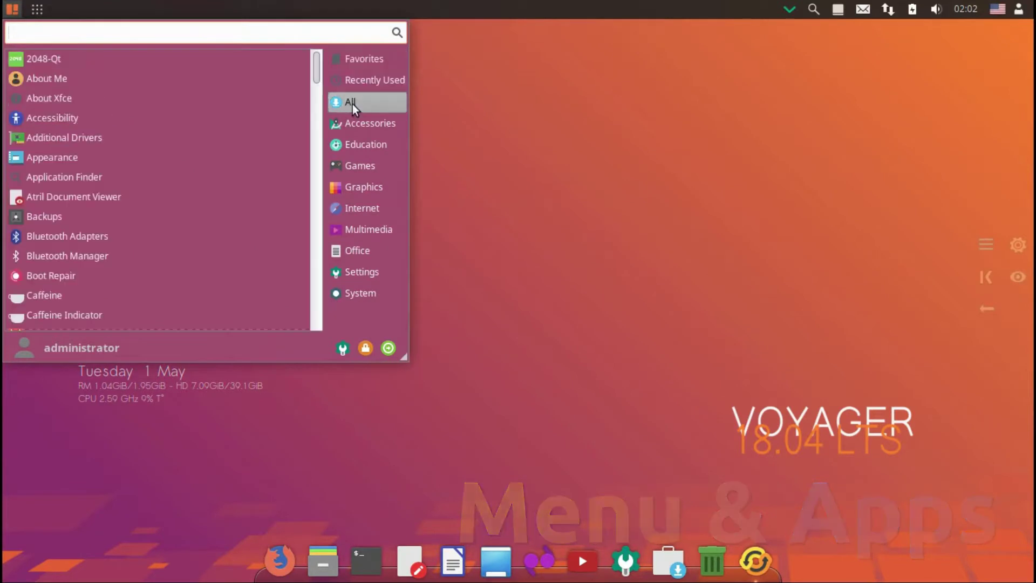
pyautogui.moveTo(315, 64); pyautogui.dragTo(336, 329)
pyautogui.click(373, 130)
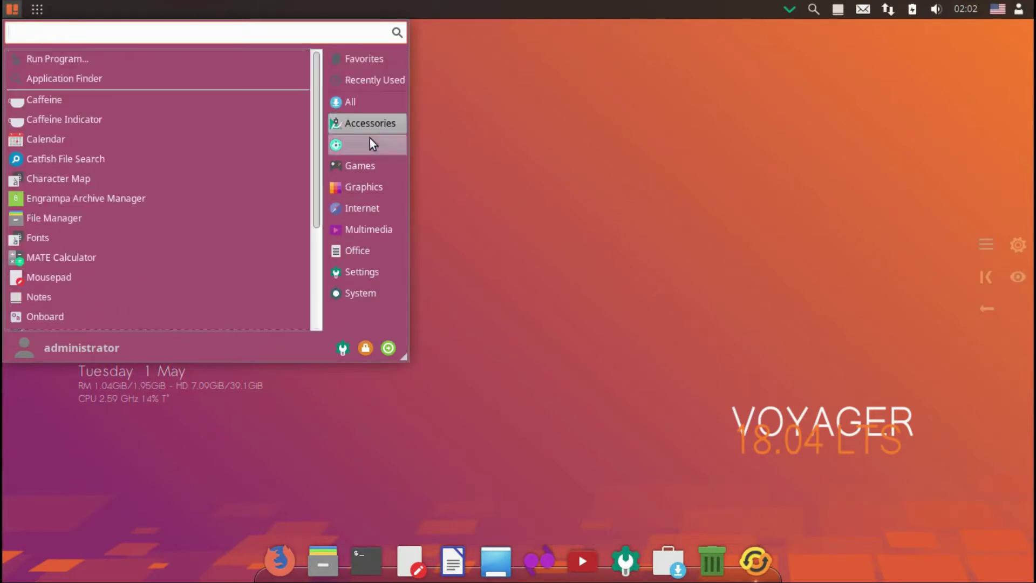
pyautogui.moveTo(318, 138); pyautogui.dragTo(310, 284)
pyautogui.click(361, 143)
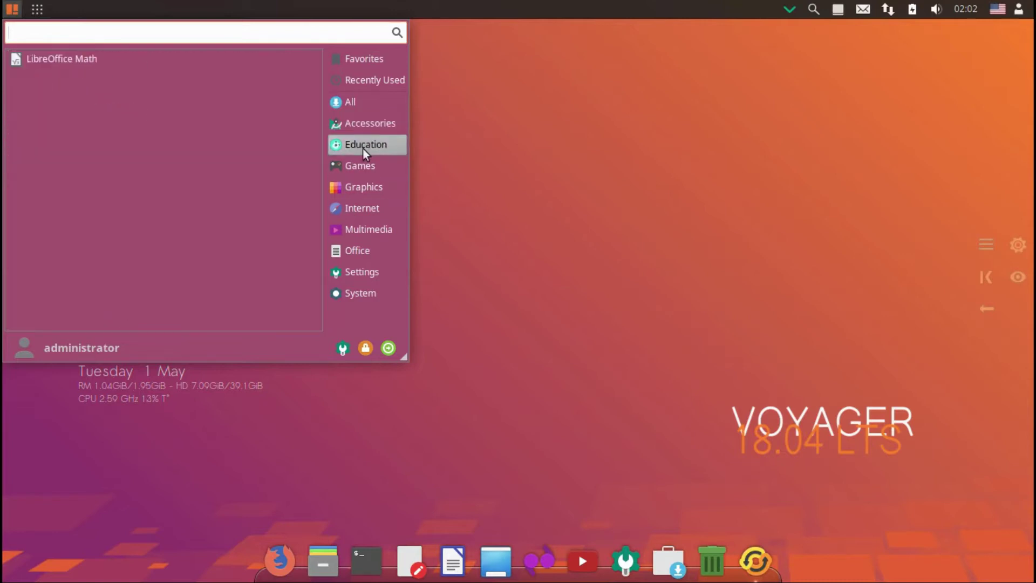
pyautogui.click(370, 184)
pyautogui.click(370, 208)
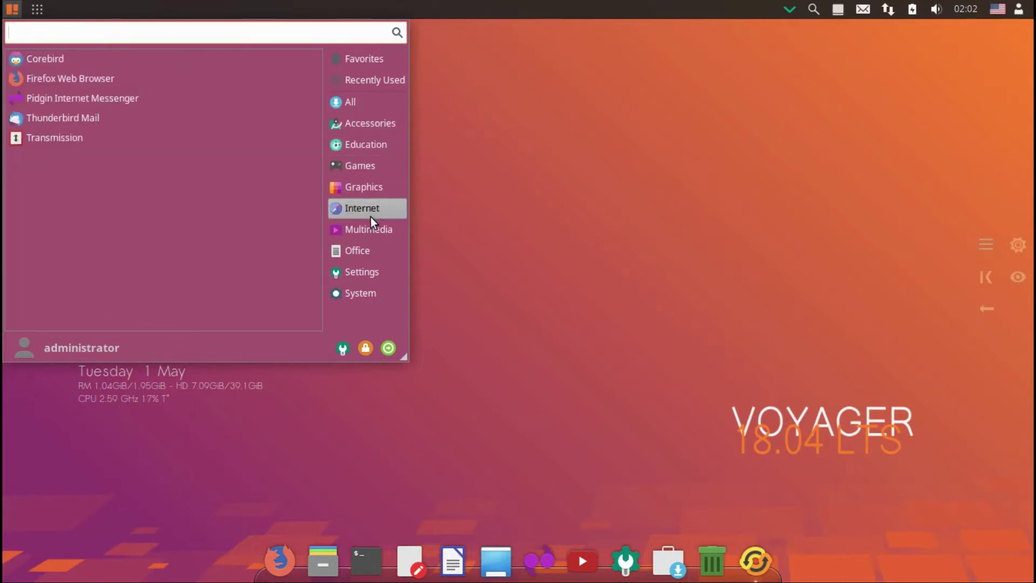
pyautogui.click(368, 230)
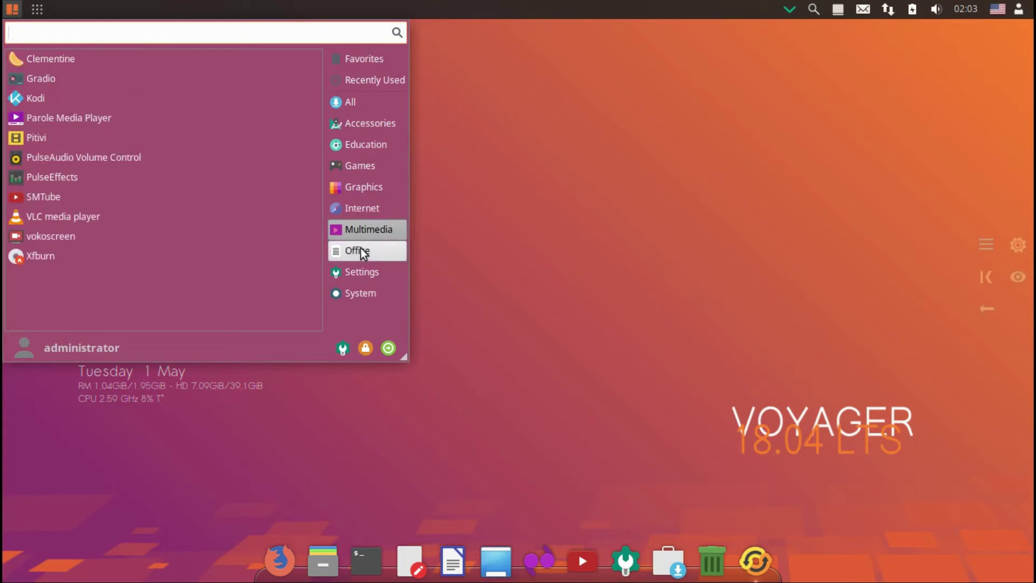
# - Browse the Office, Settings and System application categories, enlarging the menu's height to show more entries
pyautogui.click(362, 253)
pyautogui.click(355, 273)
pyautogui.moveTo(316, 124); pyautogui.dragTo(306, 355)
pyautogui.moveTo(402, 358); pyautogui.dragTo(371, 532)
pyautogui.click(349, 299)
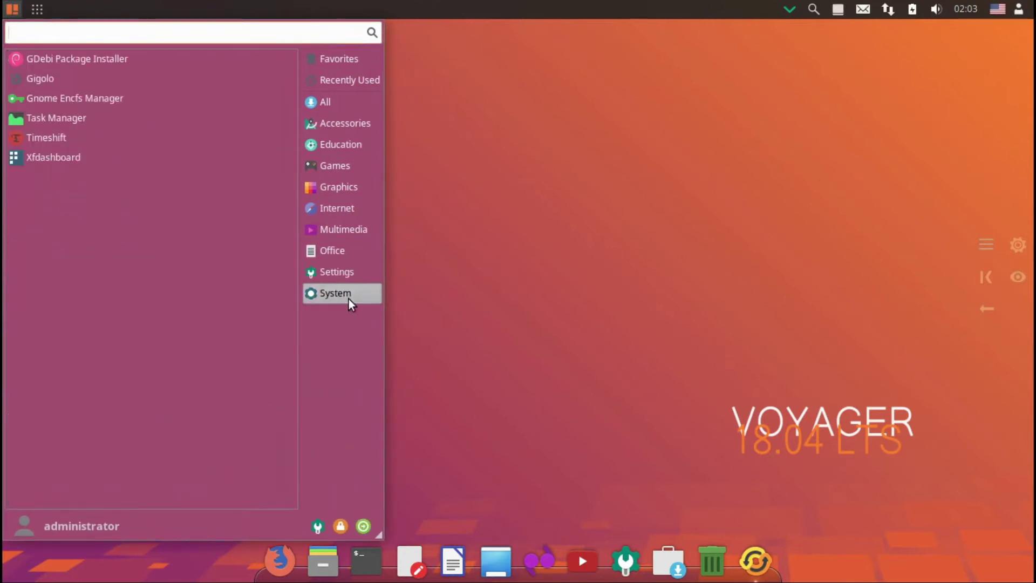
# - Search the application menu for "syste" and "moni", clearing each query
pyautogui.write('syste')
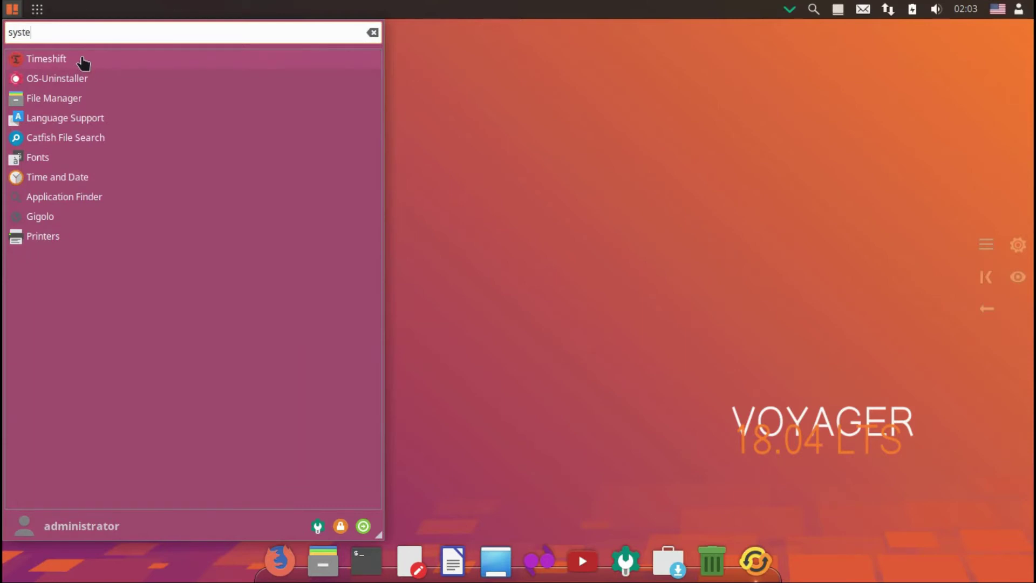
pyautogui.press('BackSpace')
pyautogui.press('BackSpace')
pyautogui.press('BackSpace')
pyautogui.press('BackSpace')
pyautogui.press('BackSpace')
pyautogui.write('mon')
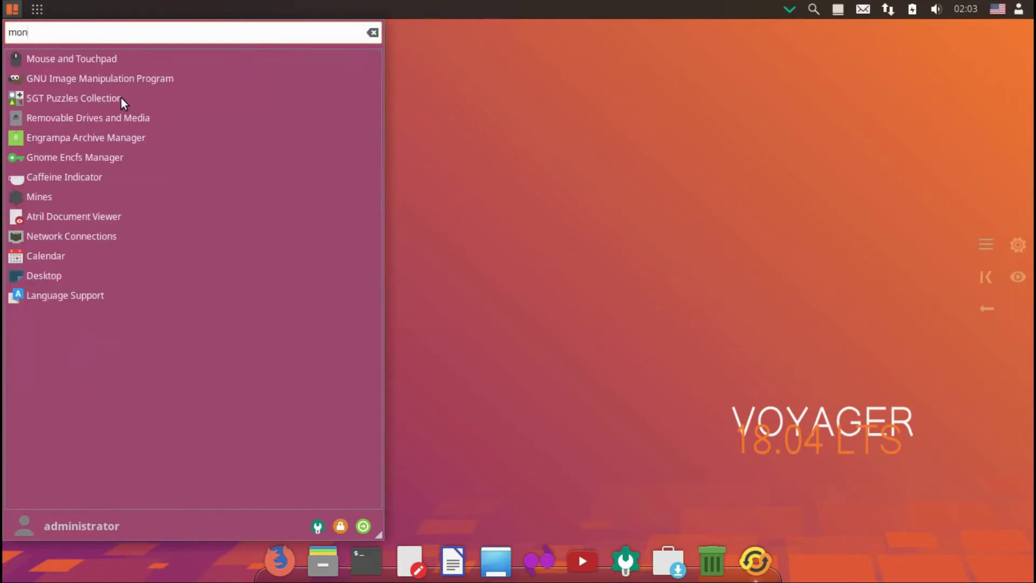
pyautogui.write('i')
pyautogui.press('BackSpace')
pyautogui.press('BackSpace')
pyautogui.press('BackSpace')
pyautogui.press('BackSpace')
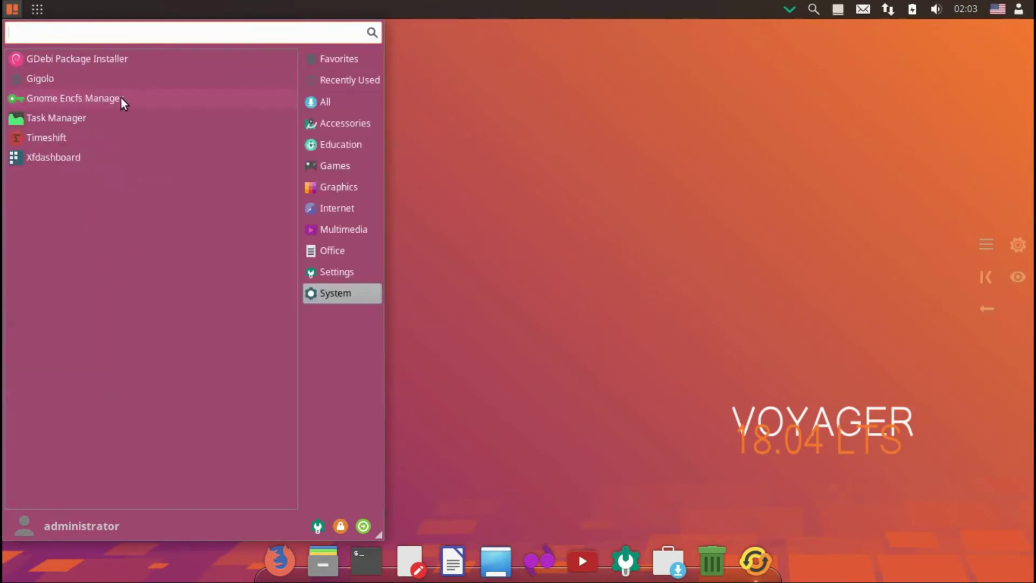
# - Find Task Manager by searching for "tas", launch it, and move its window to the desktop's right side
pyautogui.write('tas')
pyautogui.click(51, 60)
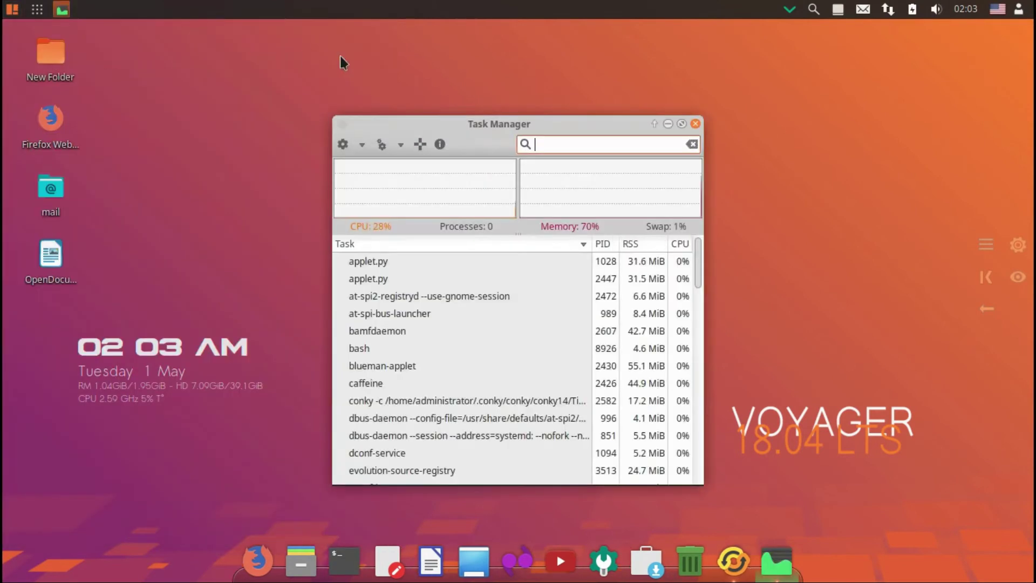
pyautogui.moveTo(523, 122); pyautogui.dragTo(827, 89)
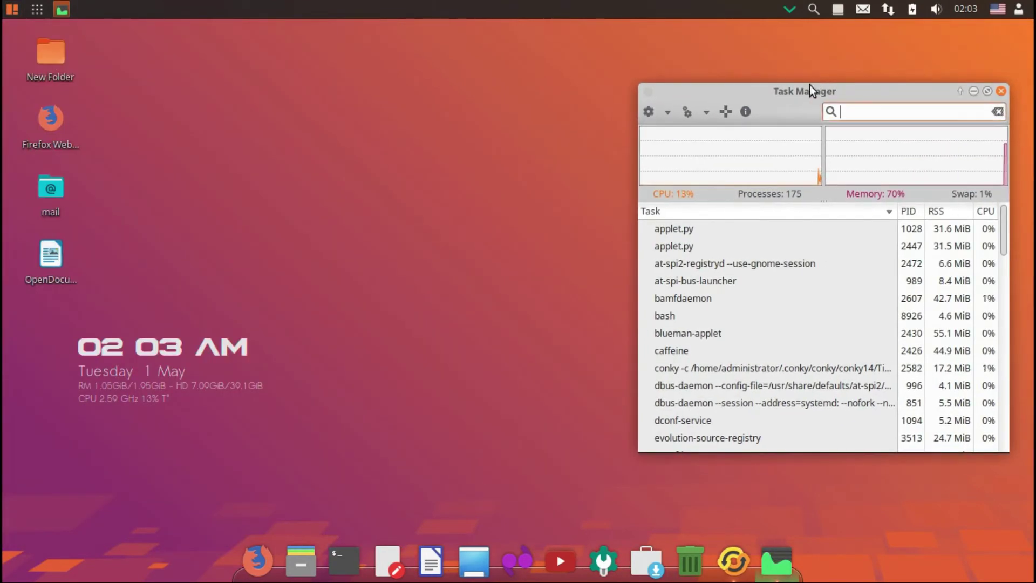
# - Lock the screen from the application menu
pyautogui.click(12, 9)
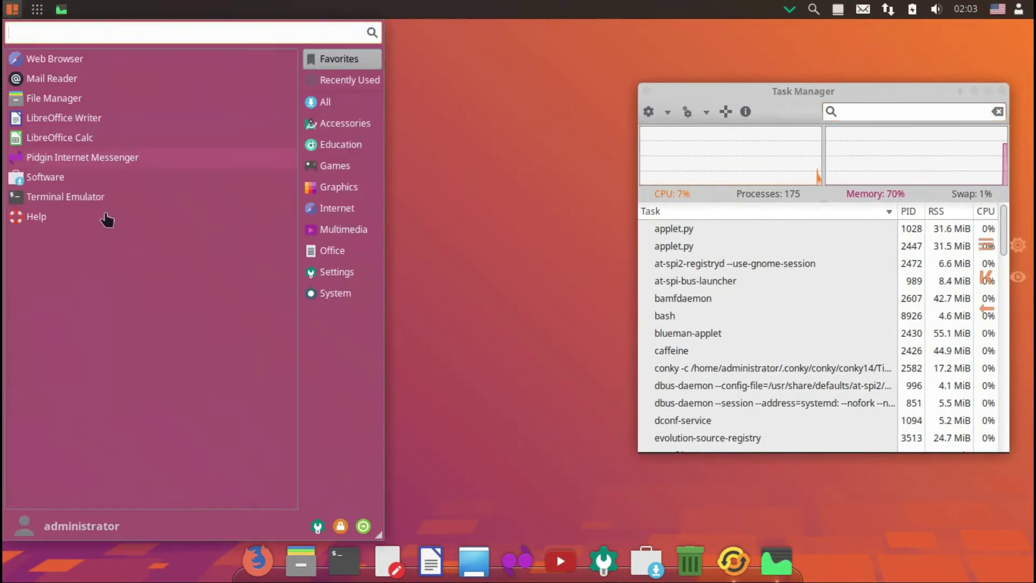
pyautogui.click(344, 530)
pyautogui.hotkey('ctrl', 'alt', 'l')
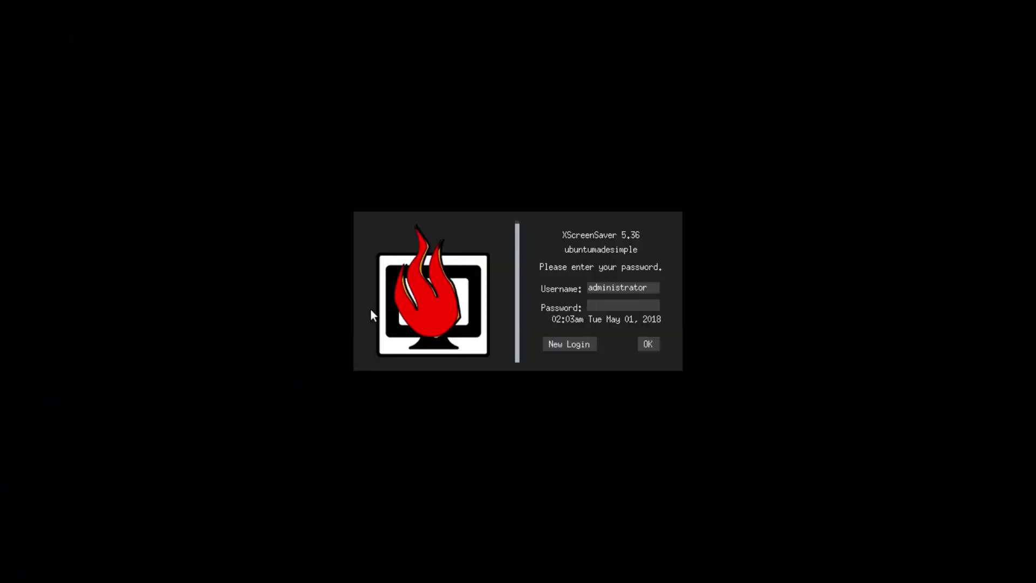